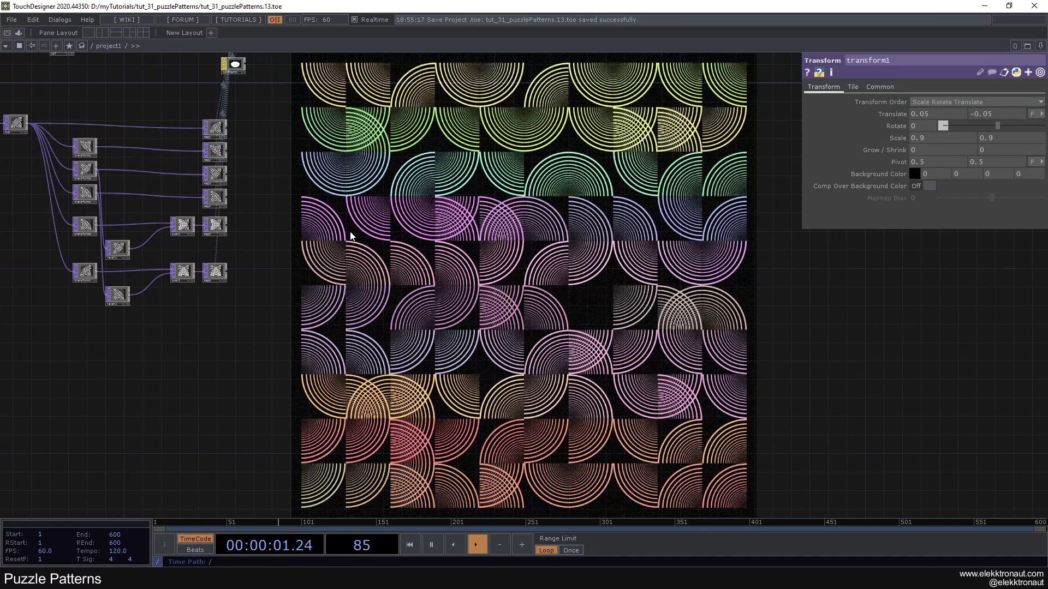
Step: Look over the finished pattern network, from the circle and feedback nodes to the transforms and render chain
left_click_drag(263, 193, 636, 348)
scroll(680, 328, "up", 2)
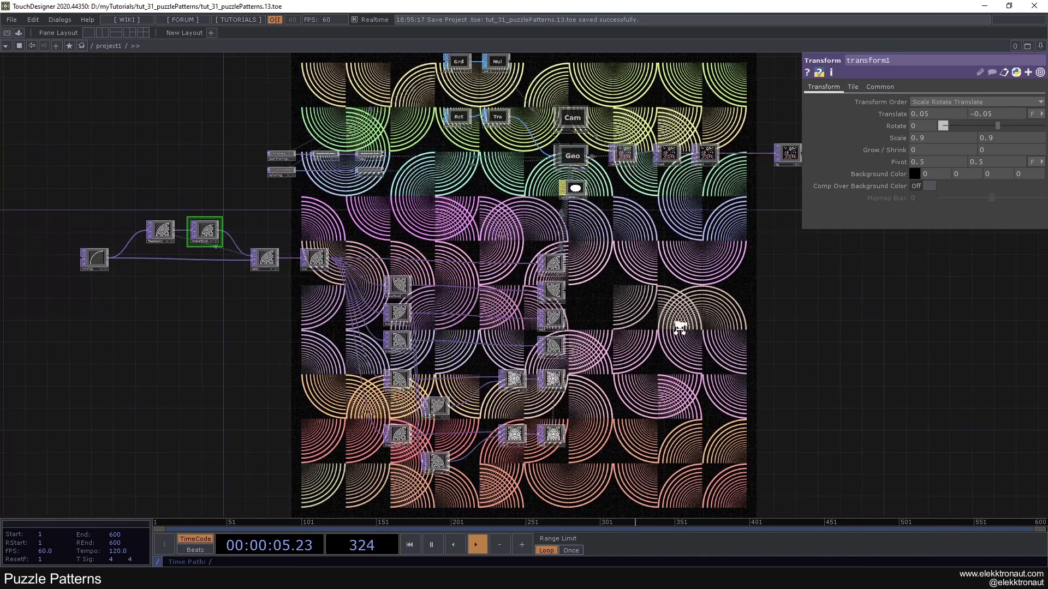
scroll(676, 325, "down", 2)
left_click_drag(685, 319, 628, 342)
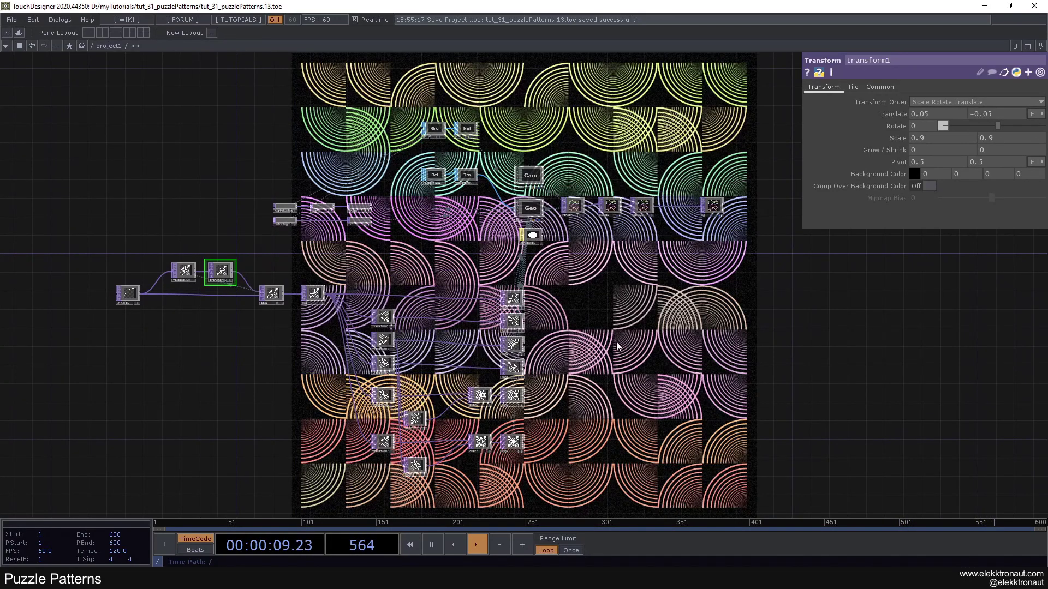
scroll(164, 277, "up", 4)
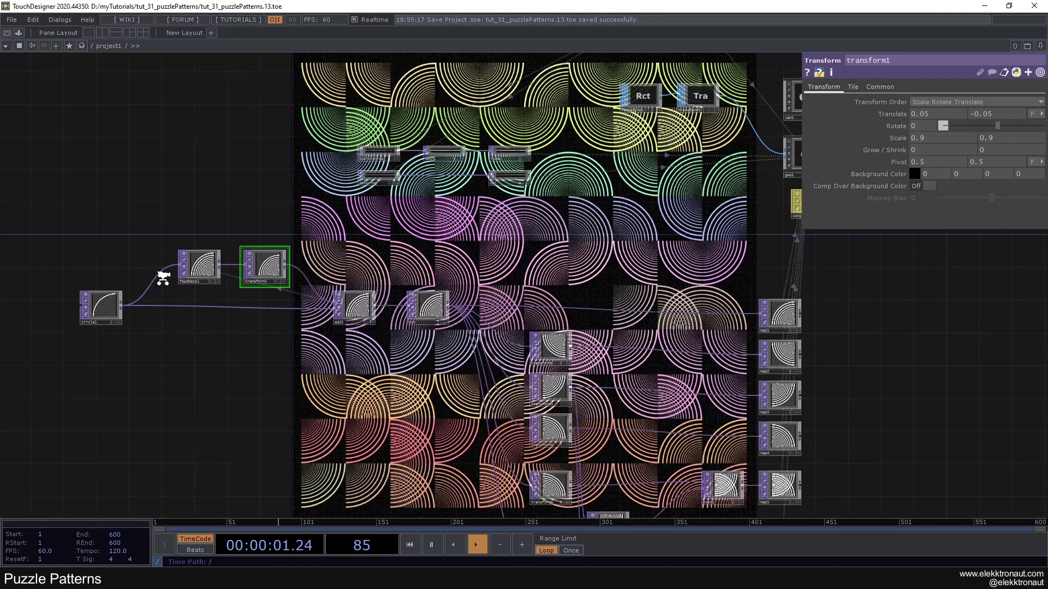
middle_click_drag(229, 232, 229, 204)
left_click_drag(229, 204, 366, 275)
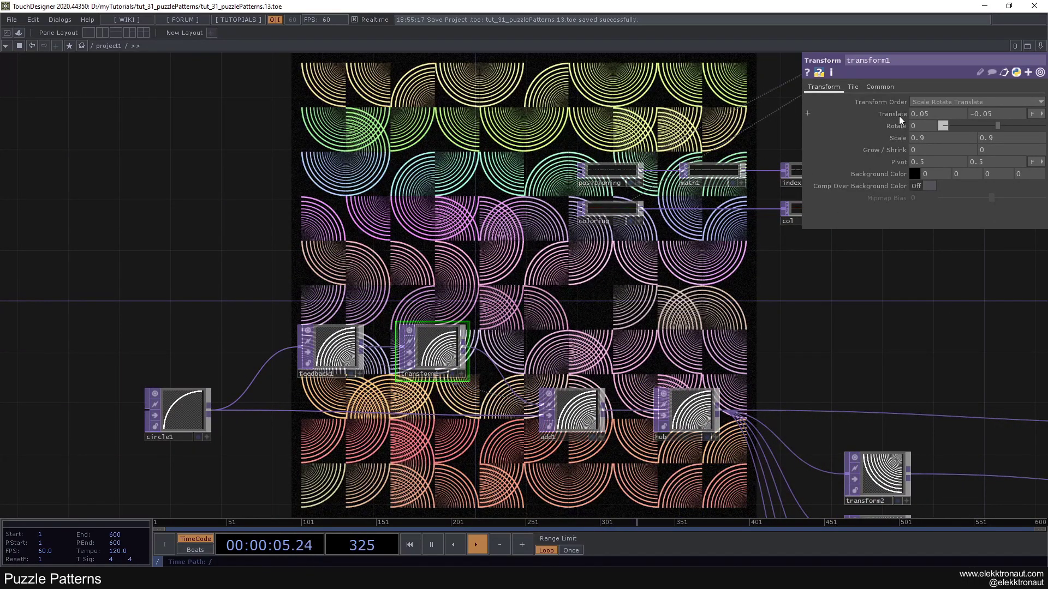
Step: Try transform1 with Translate 0.15 and 0.05 and with Scale 1, undoing each change
middle_click_drag(899, 116, 922, 115)
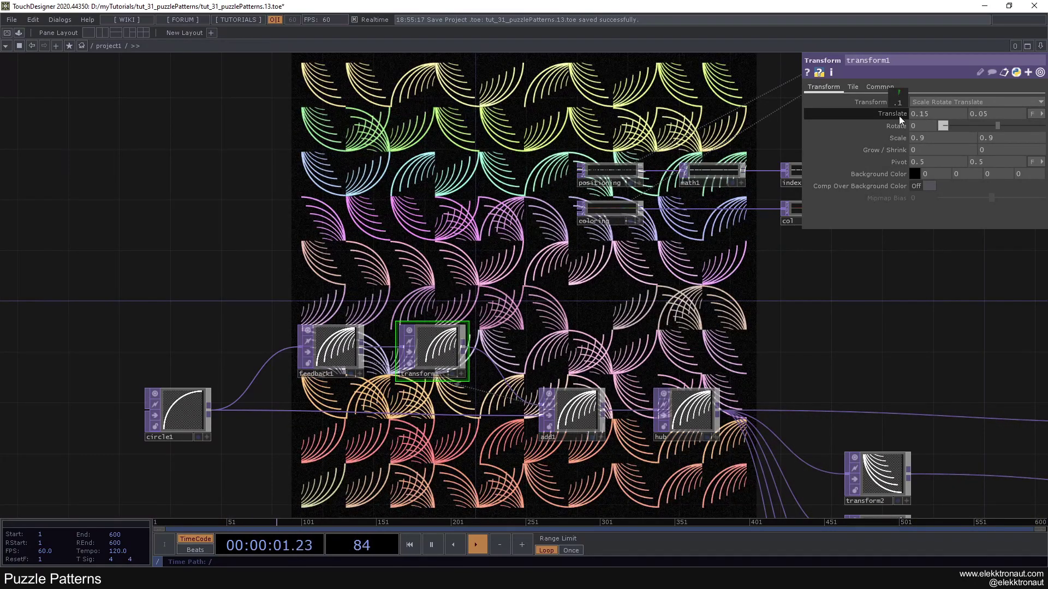
middle_click_drag(923, 116, 922, 116)
key("ctrl+z")
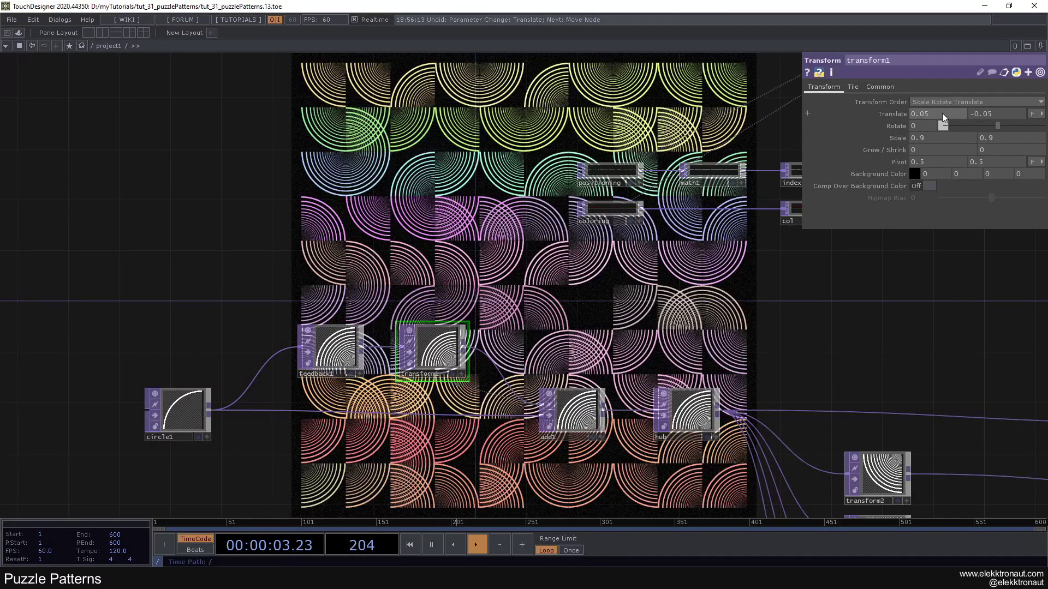
mouse_move(899, 140)
middle_mouse_down()
mouse_move(878, 121)
mouse_move(851, 122)
mouse_move(954, 122)
mouse_move(900, 122)
middle_mouse_up()
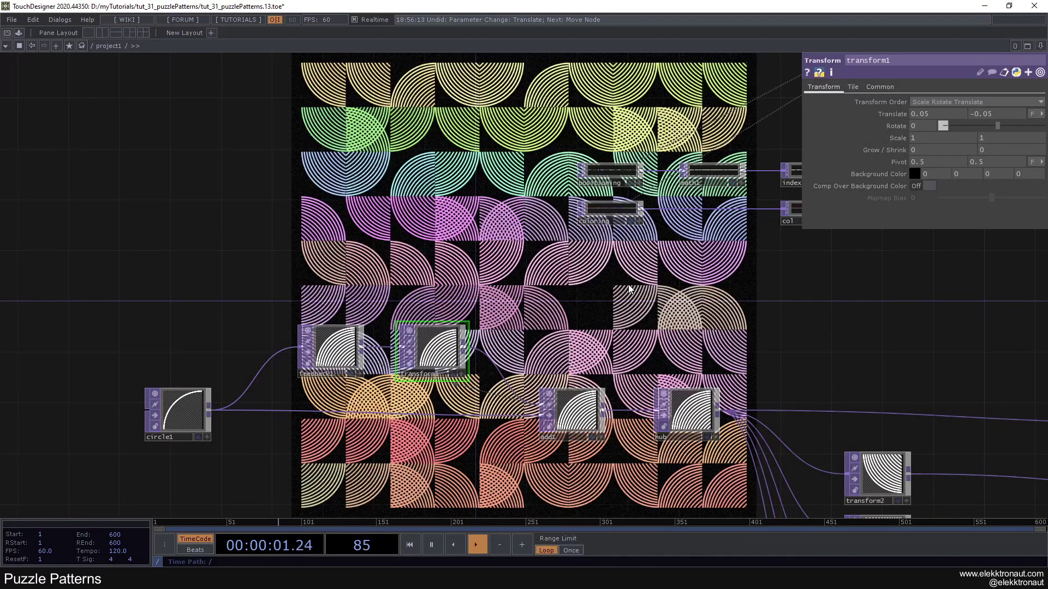
key("ctrl+z")
Step: Try transform1 with Pivot X at 0.7 and Rotate at 26, and look at the altered pattern
middle_click_drag(930, 160, 951, 160)
mouse_move(921, 126)
middle_mouse_down()
mouse_move(943, 126)
mouse_move(928, 125)
middle_mouse_up()
left_click_drag(995, 125, 1002, 129)
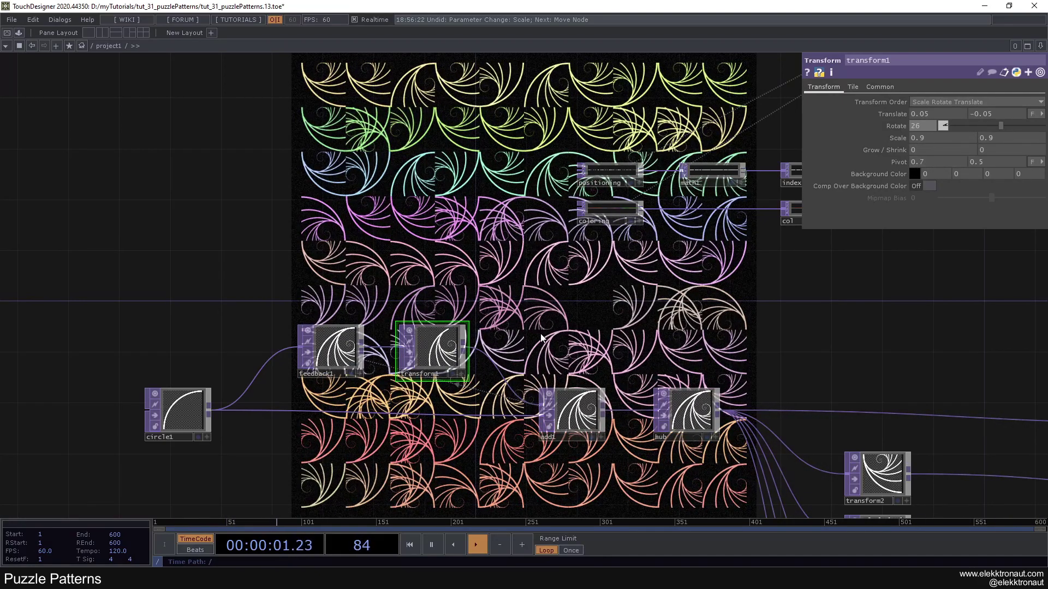
scroll(540, 336, "down", 3)
left_click_drag(725, 355, 349, 234)
scroll(350, 236, "down", 3)
left_click_drag(576, 264, 614, 297)
scroll(528, 285, "up", 2)
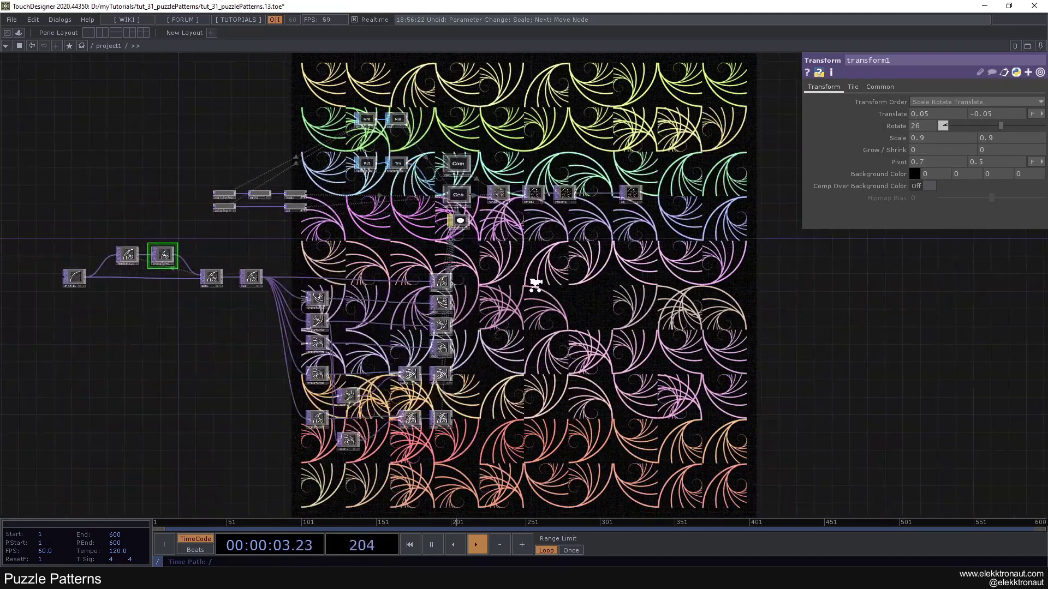
scroll(528, 284, "up", 2)
Step: Undo the trial rotation and pivot changes on transform1
key("ctrl+z")
key("ctrl+z")
key("ctrl+z")
Step: Try a Border Width of 15 on circle1 and undo the change
left_click_drag(604, 287, 631, 378)
scroll(597, 361, "up", 3)
scroll(595, 358, "down", 3)
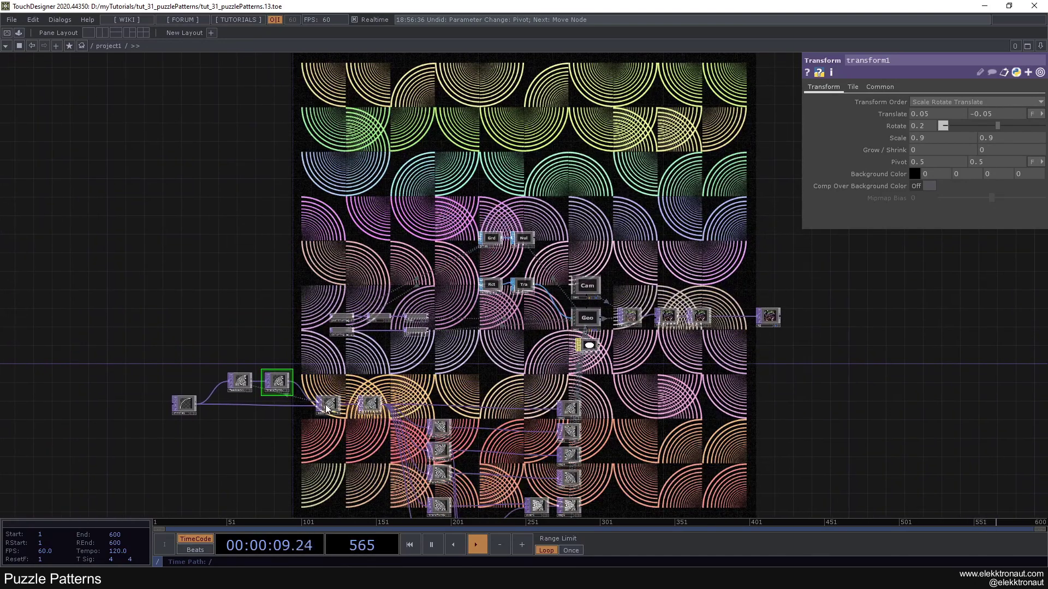
left_click(185, 404)
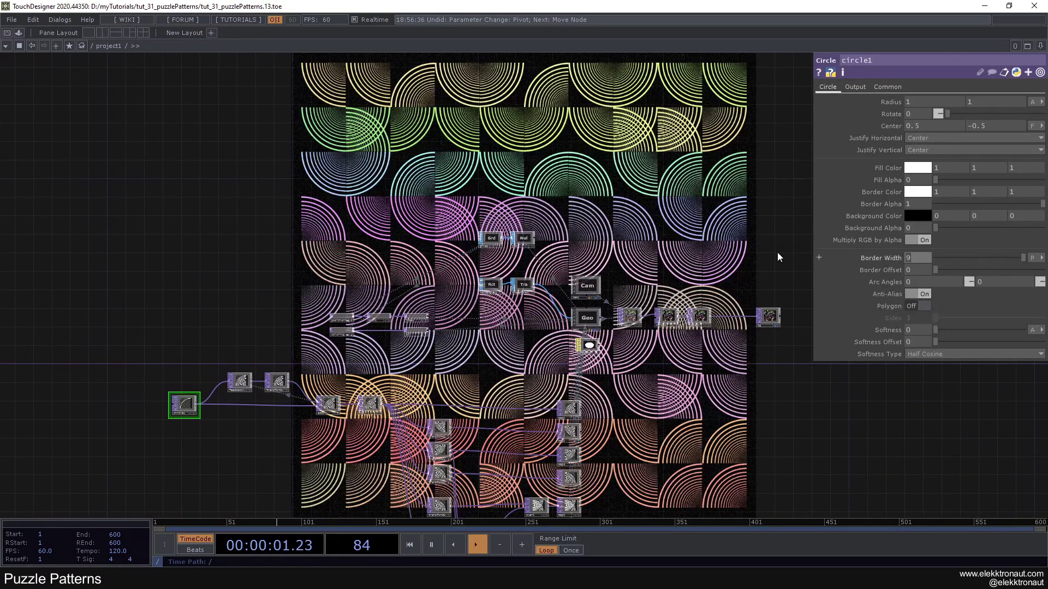
type("15")
key("Return")
left_click_drag(739, 388, 775, 425)
key("ctrl+z")
Step: Delete all the operators in the project network
left_click_drag(524, 376, 543, 287)
scroll(565, 283, "down", 3)
right_click_drag(182, 180, 873, 494)
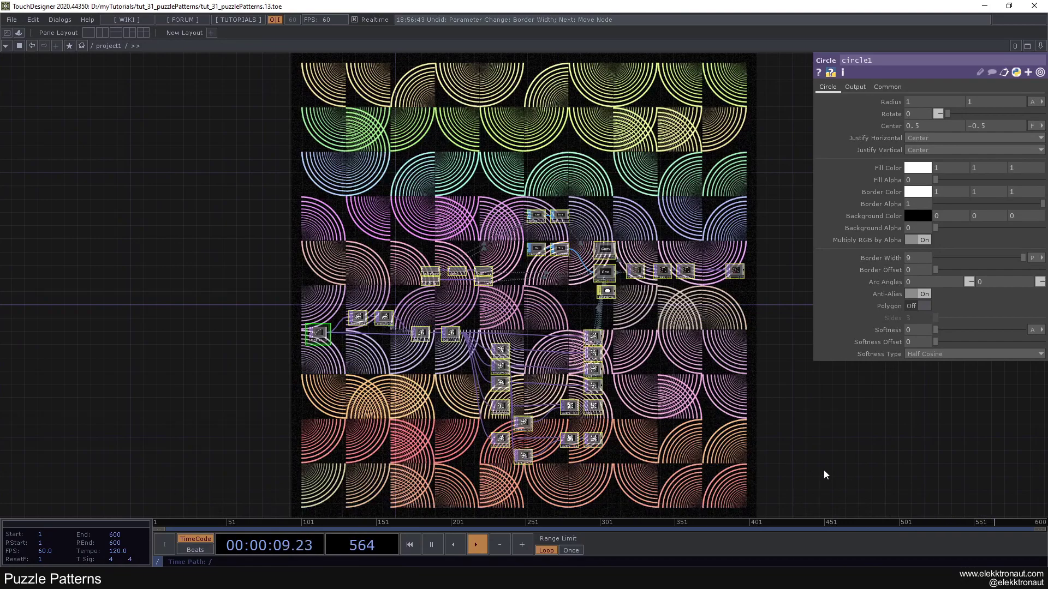
key("Delete")
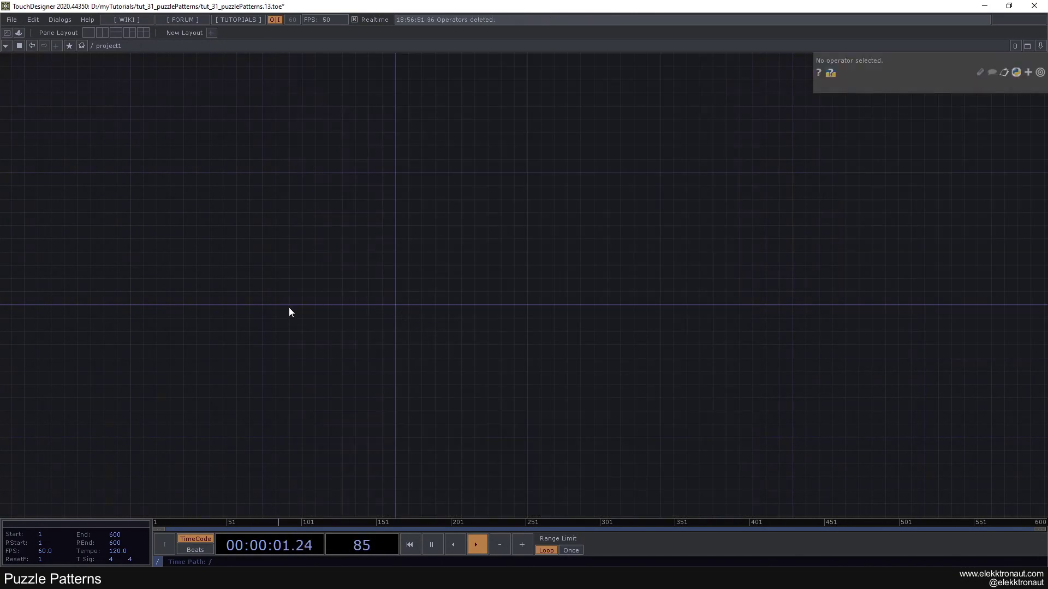
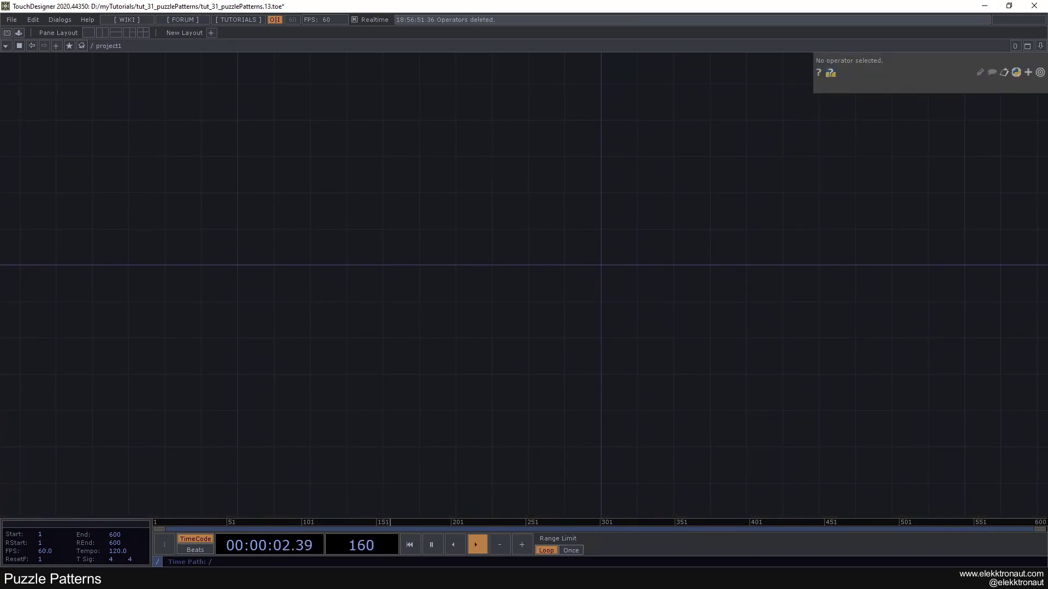
Step: Create a Circle TOP in the empty network and set both of its radius values to 1
double_click(356, 333)
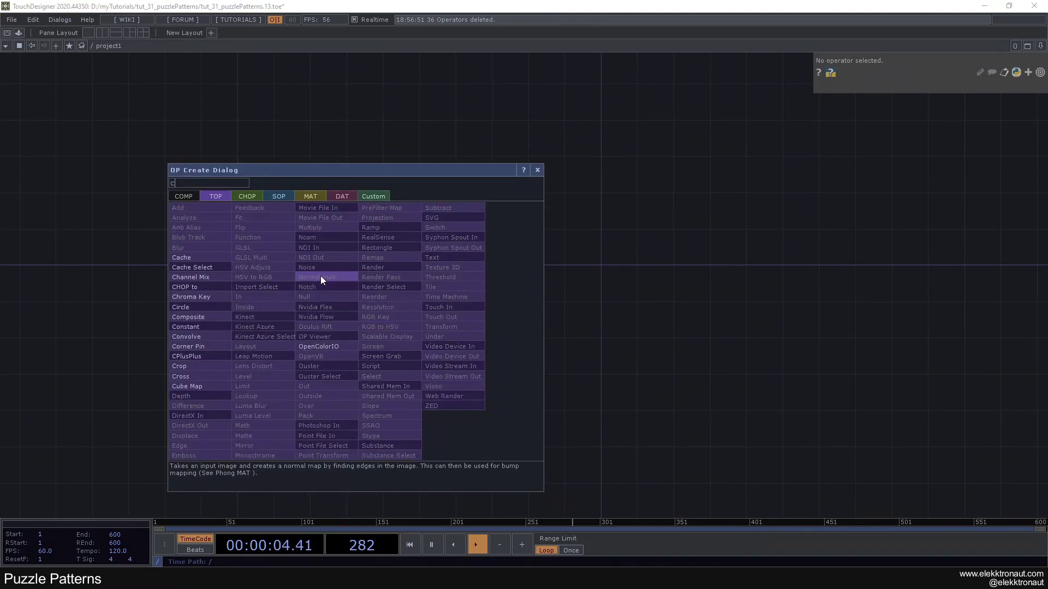
left_click(197, 297)
left_click(316, 336)
scroll(322, 337, "up", 2)
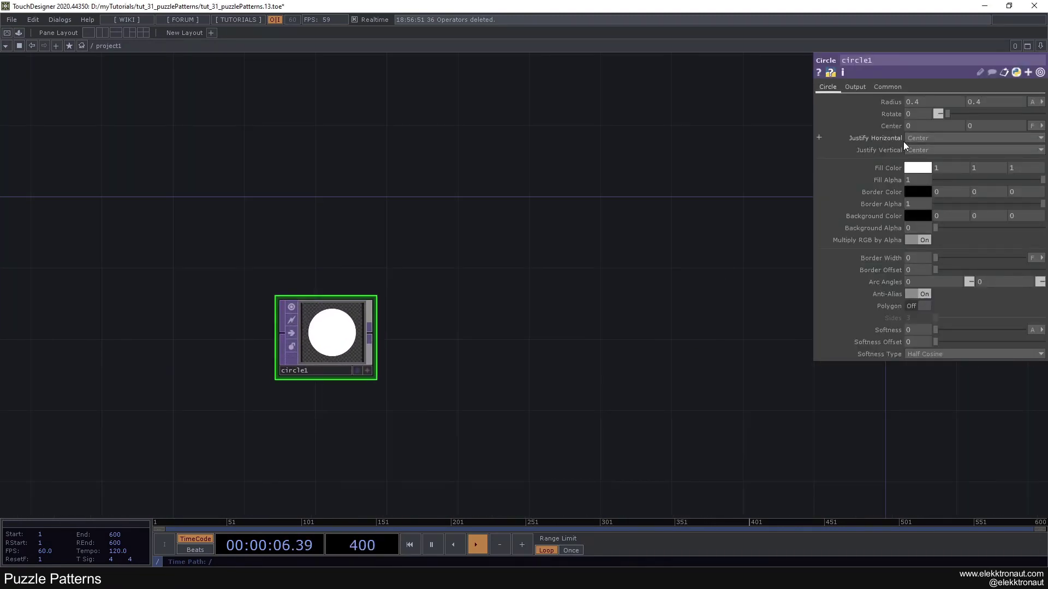
type("1")
key("Return")
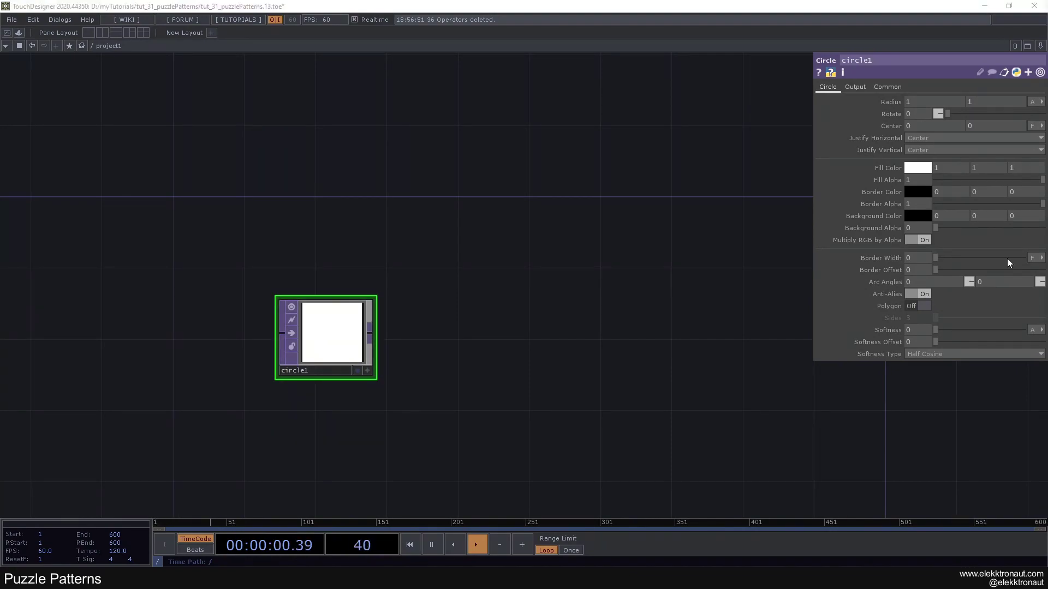
Step: Set the circle's Center to 0.5 and -0.5
type(".5")
key("Tab")
type("-.5")
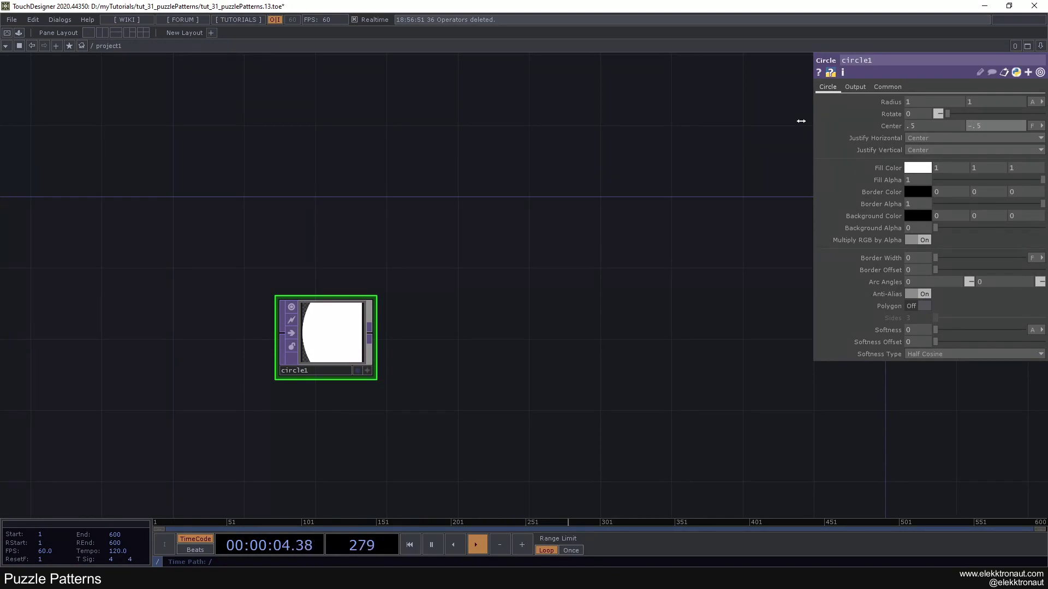
key("Return")
Step: Set the circle's Border Width to 10
scroll(329, 284, "up", 3)
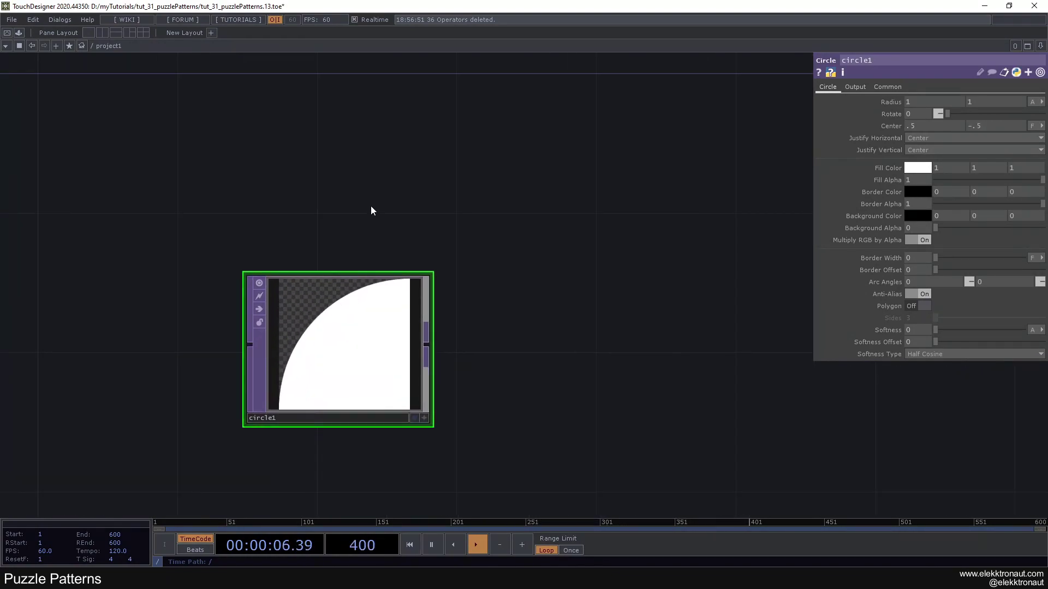
left_click_drag(625, 265, 668, 240)
left_click(917, 259)
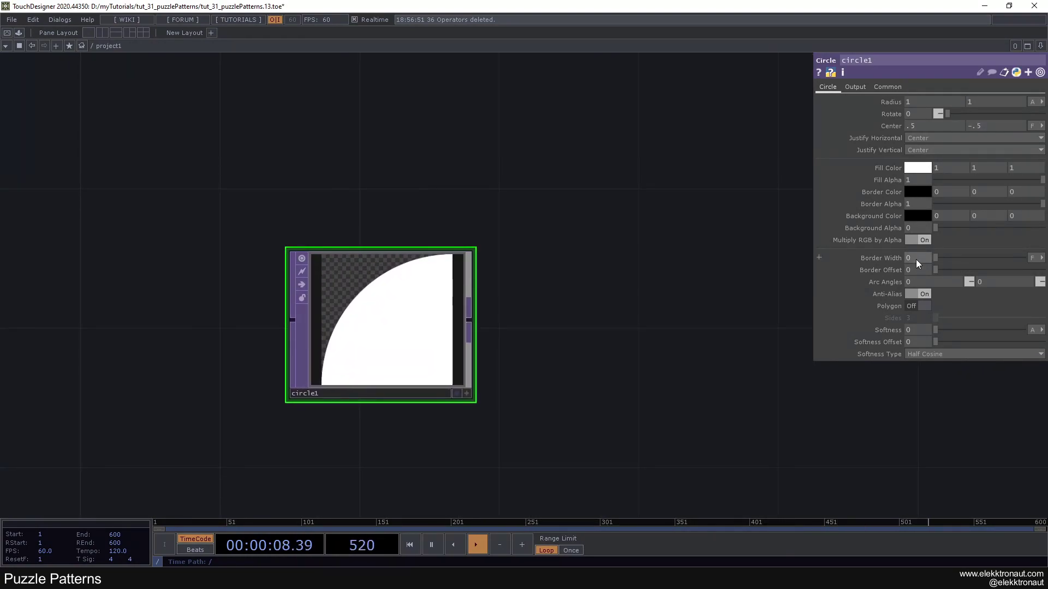
type("10")
key("Return")
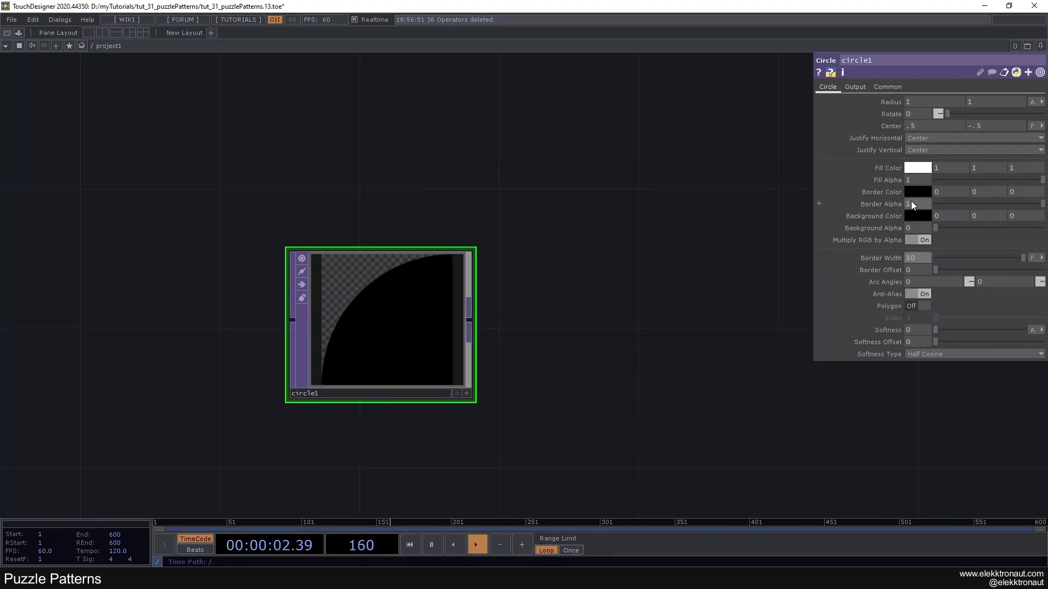
Step: Set the circle's Fill Alpha to 0 and its Border Color to white
left_click(917, 180)
type("0")
key("Return")
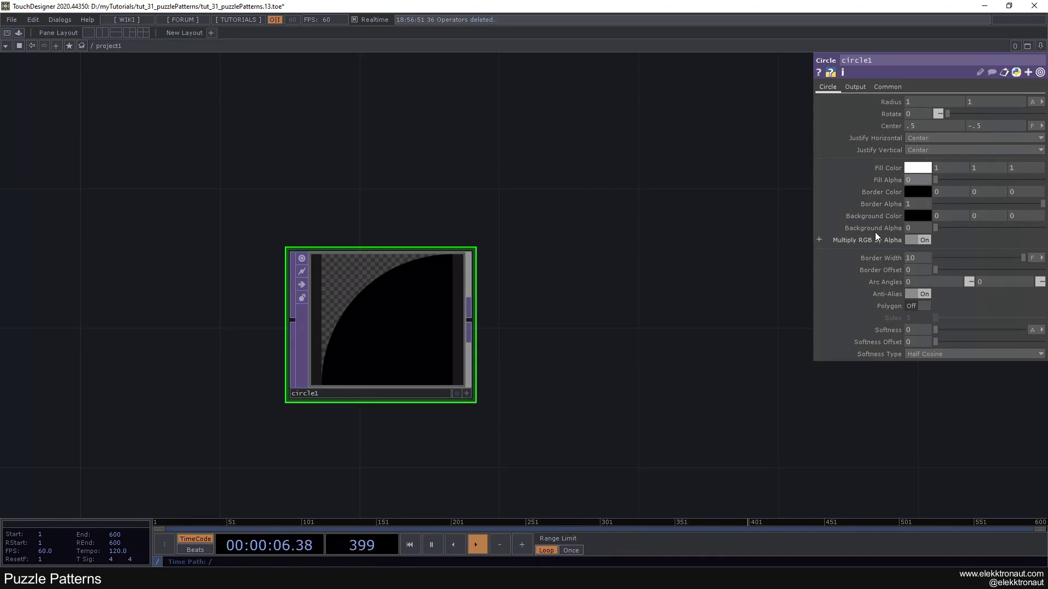
left_click(920, 191)
left_click(992, 195)
left_click(991, 146)
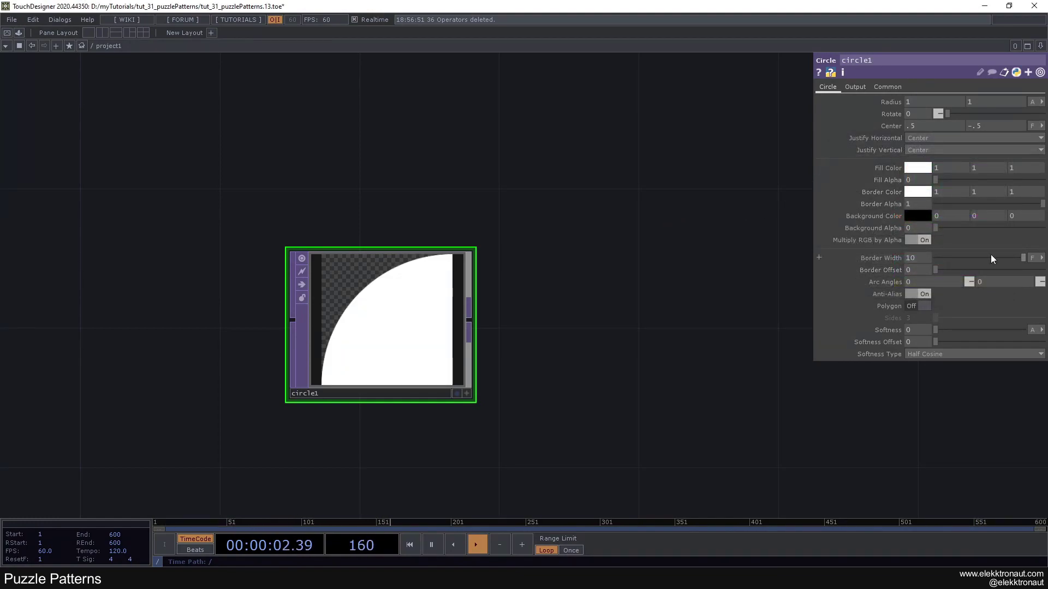
Step: Switch the circle's Border Width unit to pixels, keeping the width at 10
left_click(1032, 258)
left_click(977, 271)
key("ctrl+z")
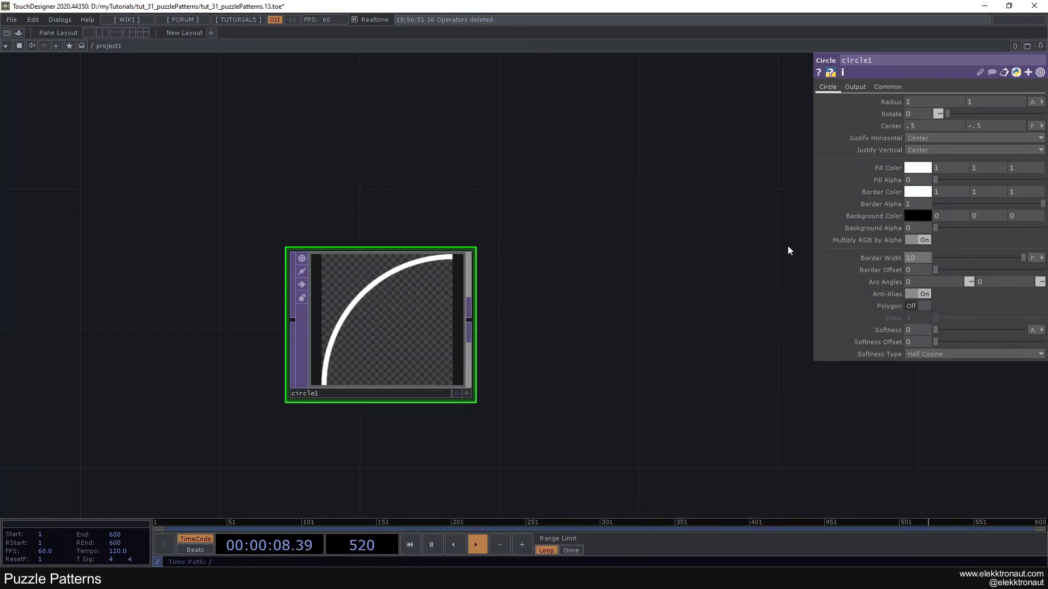
Step: Add a Feedback TOP fed by the circle's output, placed above and beside the circle
left_click_drag(524, 247, 527, 247)
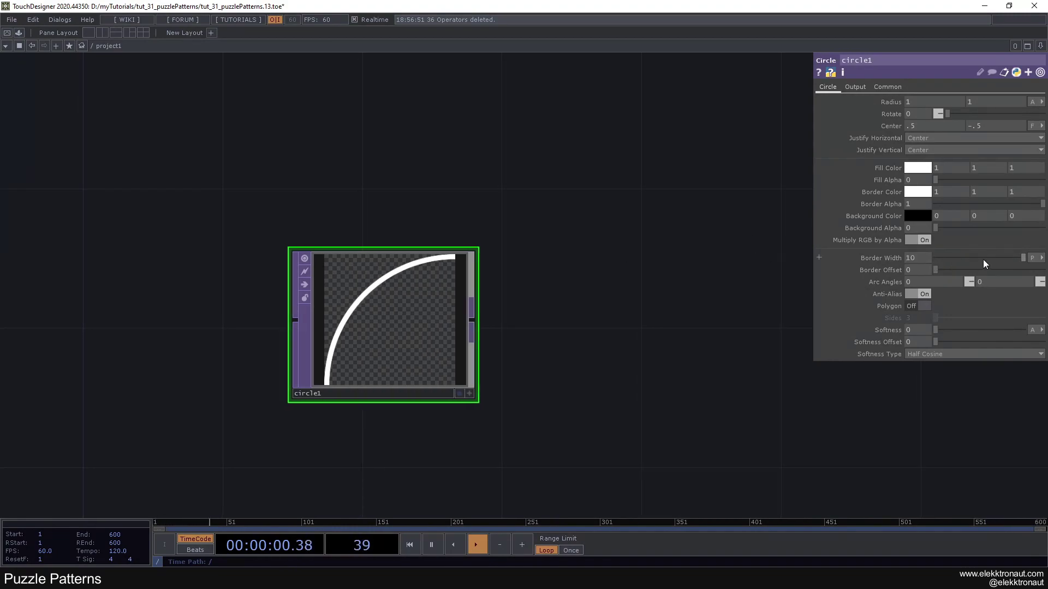
scroll(449, 289, "down", 2)
left_click_drag(491, 234, 306, 222)
scroll(433, 236, "down", 5)
scroll(444, 230, "up", 3)
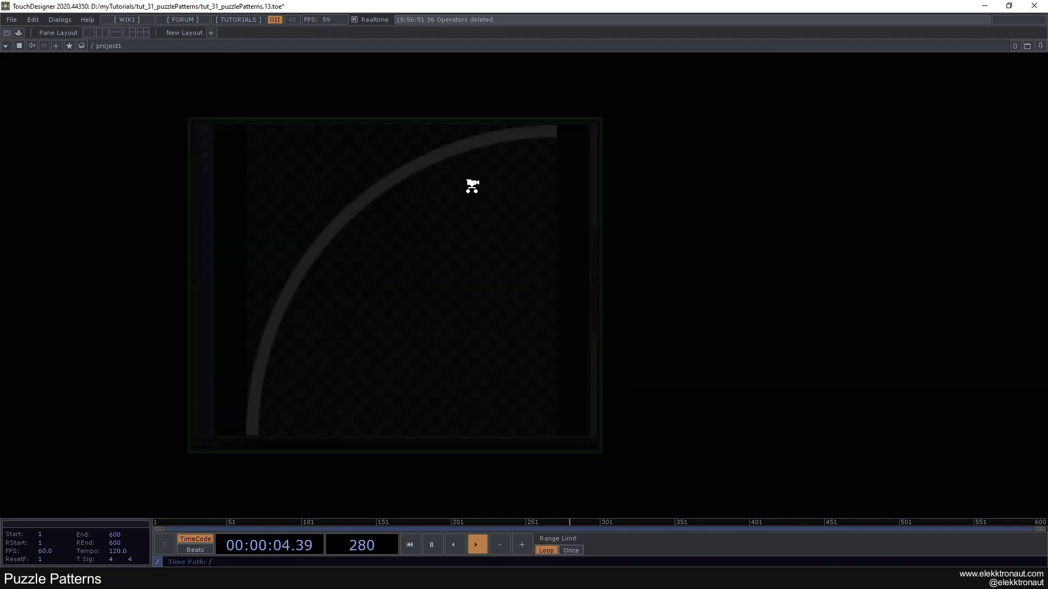
middle_click_drag(468, 229, 487, 283)
left_click_drag(572, 228, 304, 273)
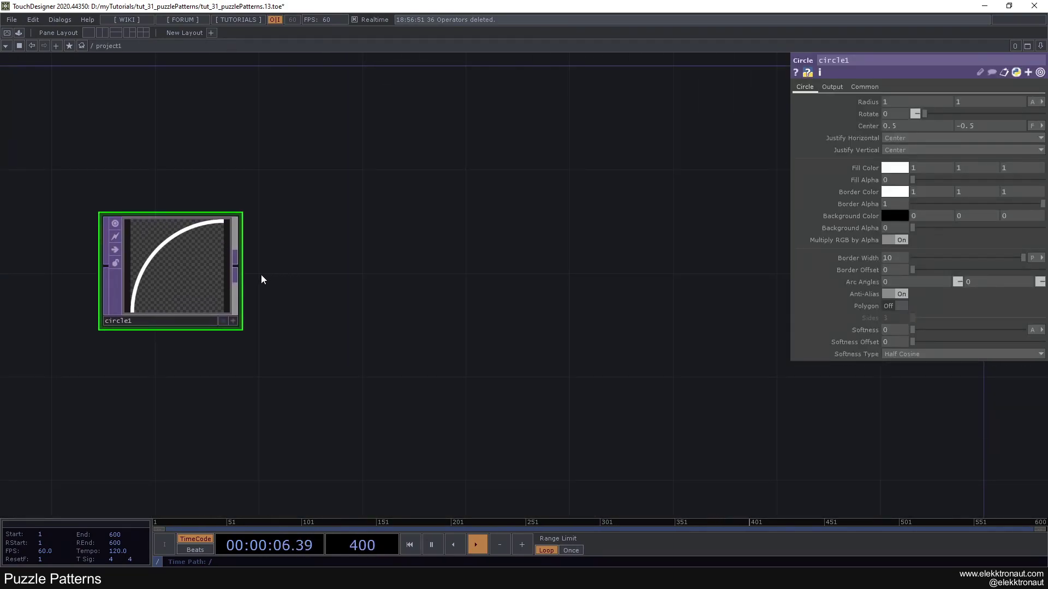
right_click(236, 268)
type("fe")
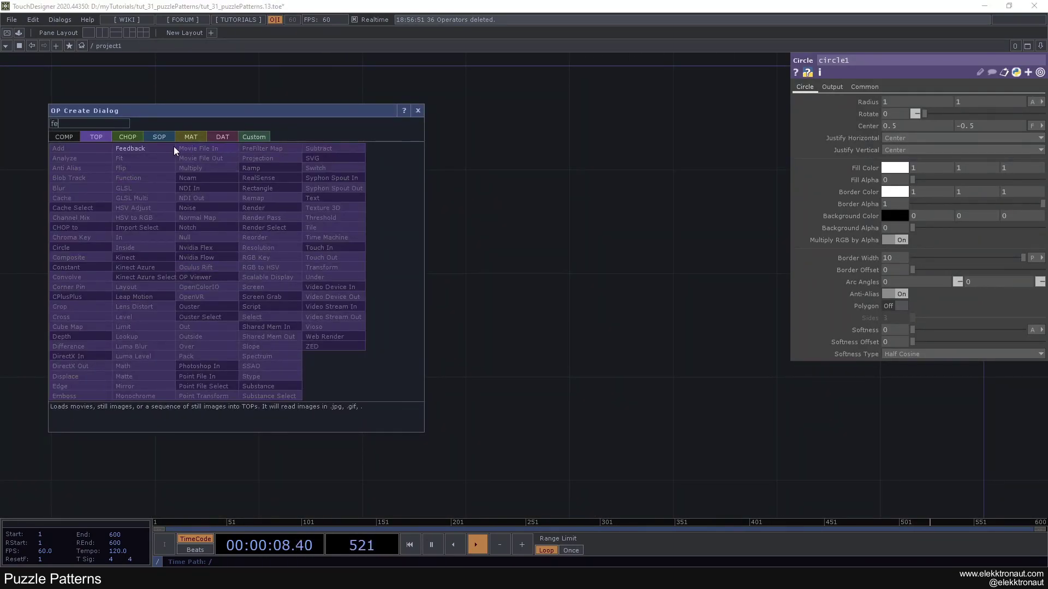
left_click(152, 149)
left_click(403, 143)
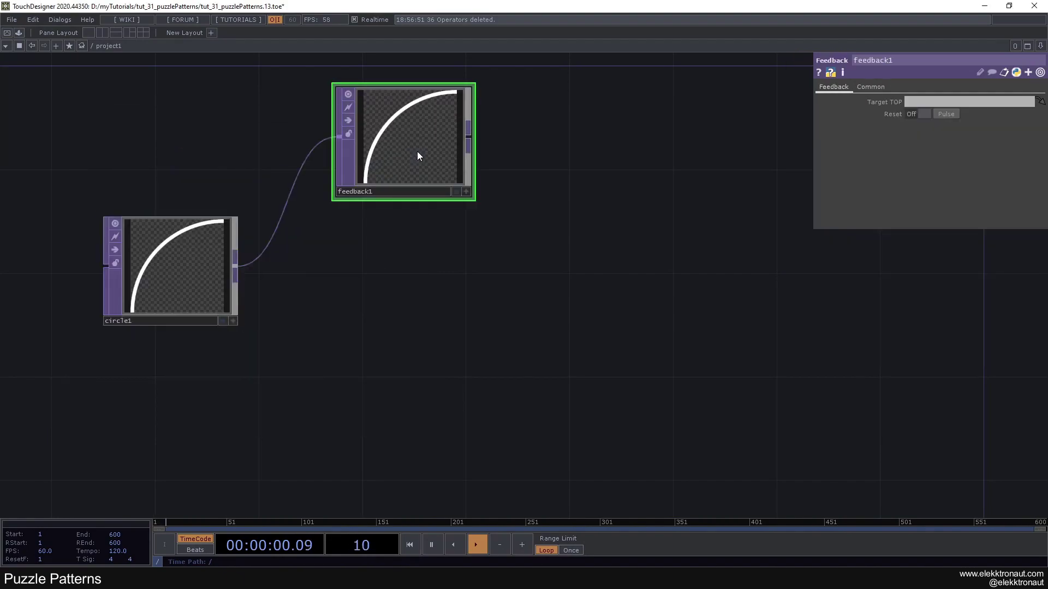
Step: Add a Transform TOP after the Feedback TOP
right_click(469, 139)
type("tr")
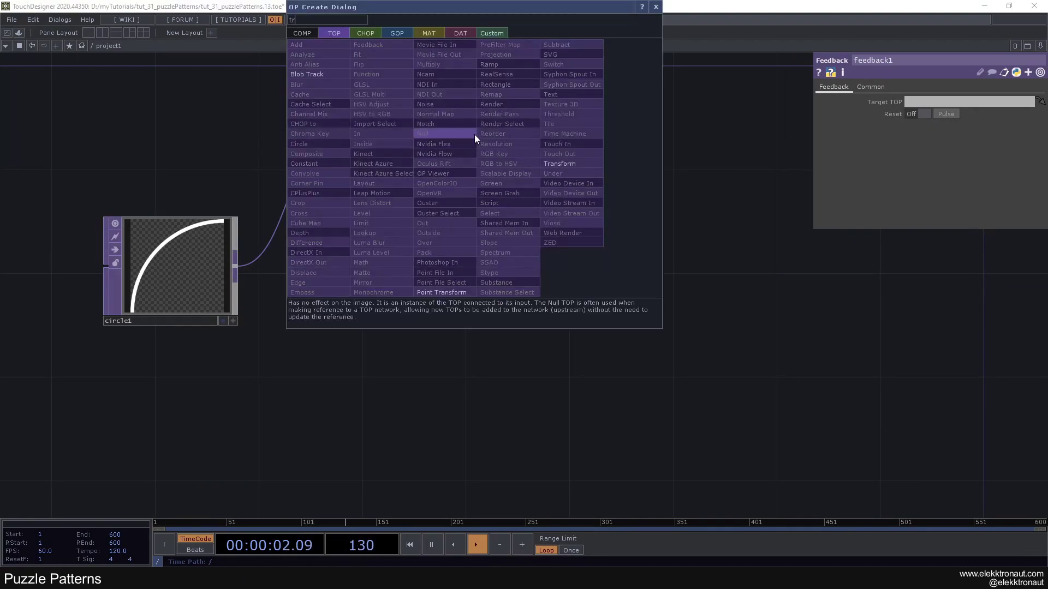
left_click(572, 163)
left_click(609, 117)
Step: Add an Add TOP after the Transform TOP and connect the circle's output to its second input
right_click(676, 132)
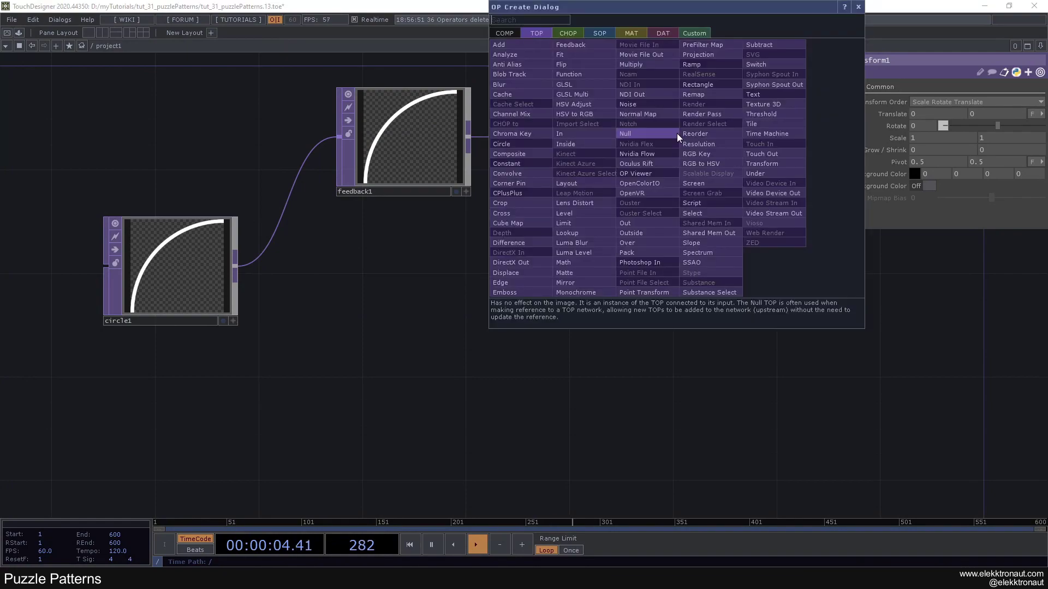
type("a")
left_click(518, 45)
left_click(830, 303)
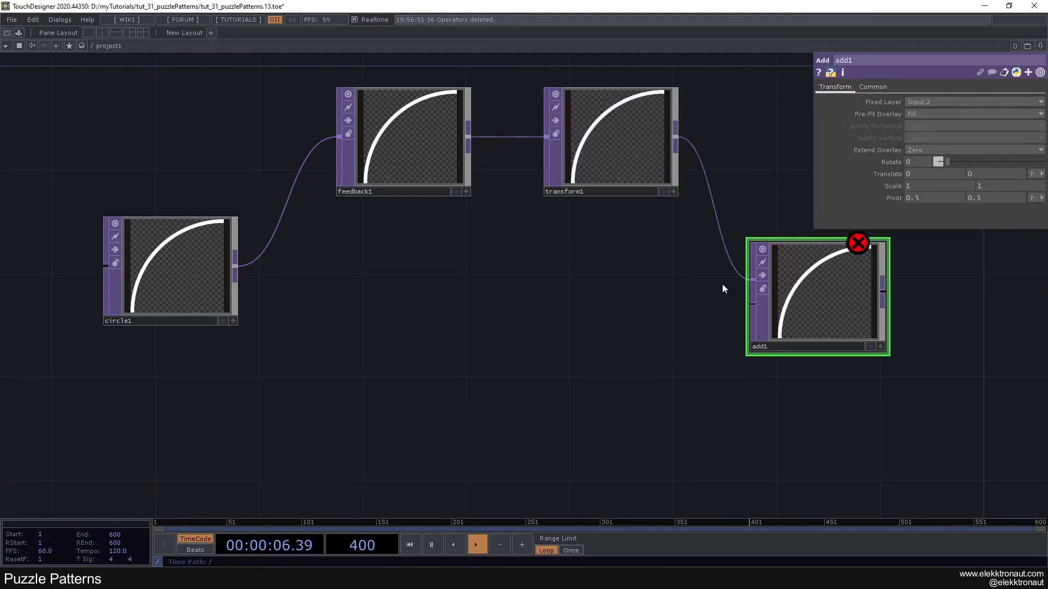
left_click_drag(235, 266, 843, 305)
Step: Set the Transform TOP's Translate to 0.05 and -0.05
left_click_drag(751, 335, 578, 371)
left_click_drag(636, 353, 662, 326)
left_click(442, 191)
left_click_drag(426, 252, 453, 275)
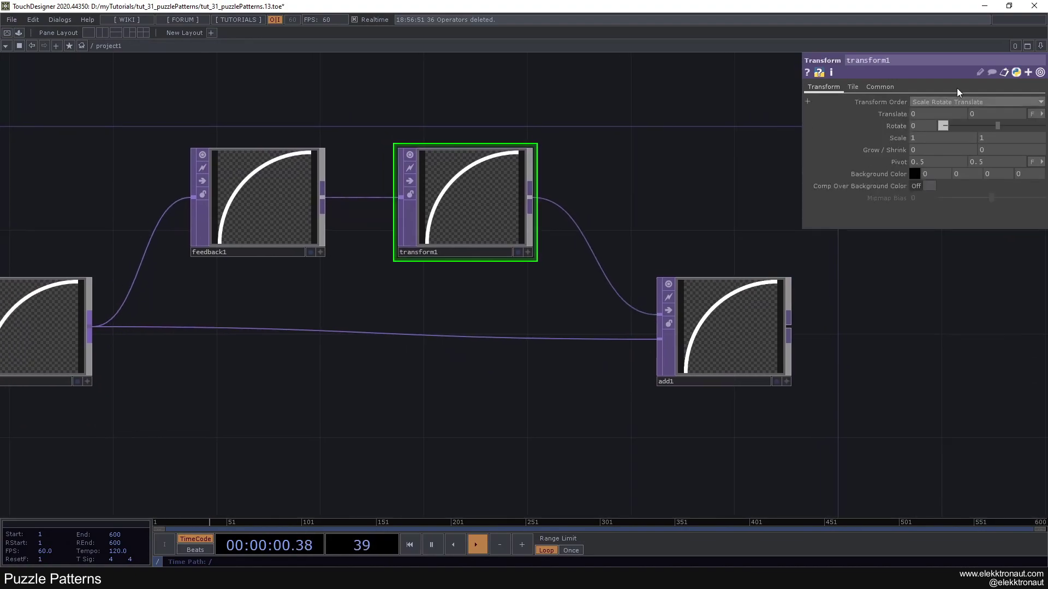
left_click_drag(624, 166, 682, 162)
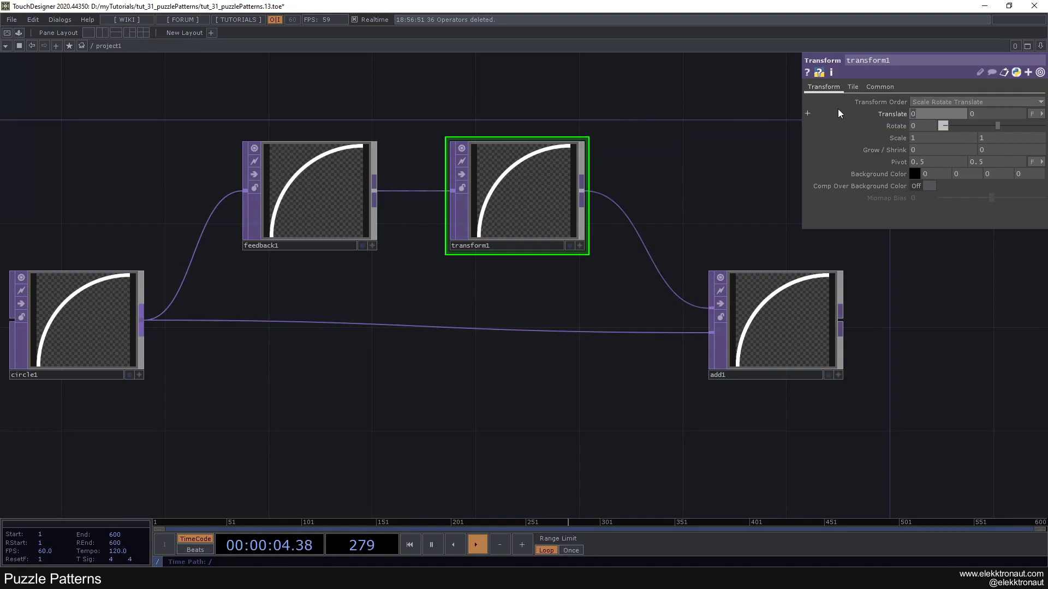
type(".05")
key("Tab")
type("-.05")
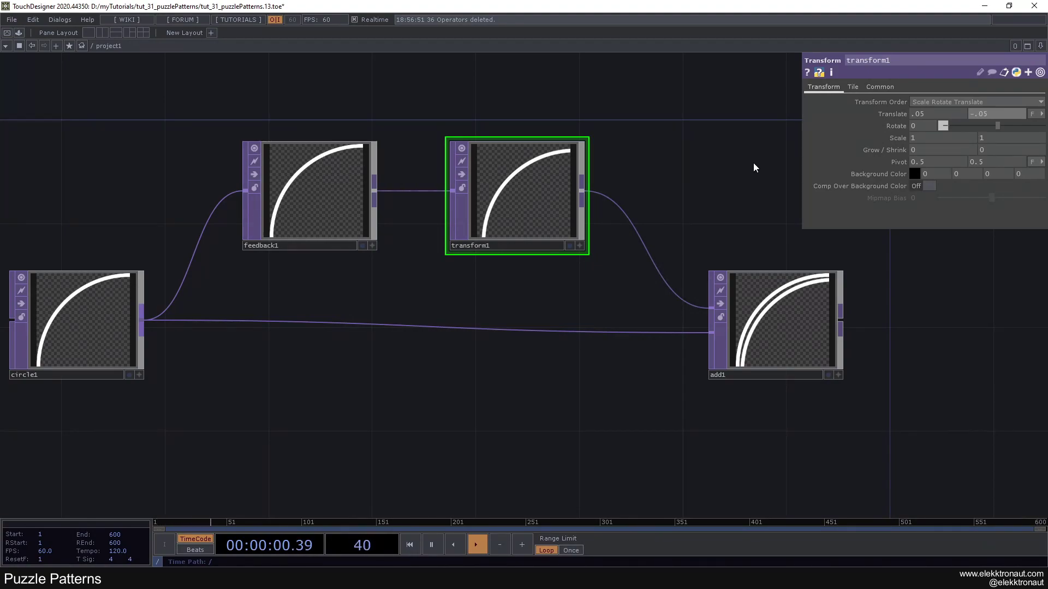
Step: Make the Add TOP the target of the Feedback TOP to close the loop
left_click_drag(776, 343, 316, 189)
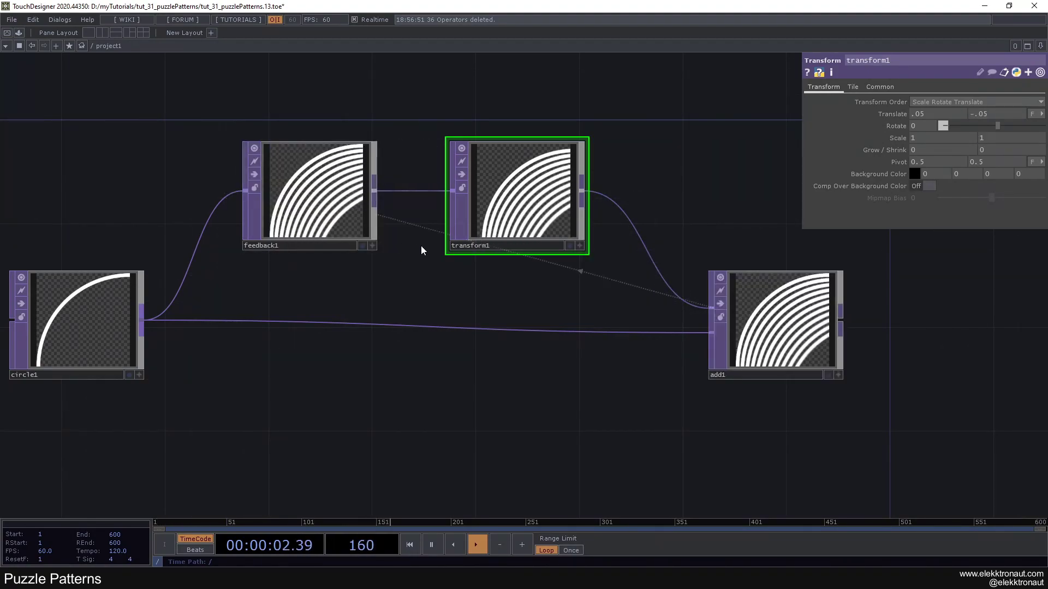
left_click_drag(696, 199, 662, 201)
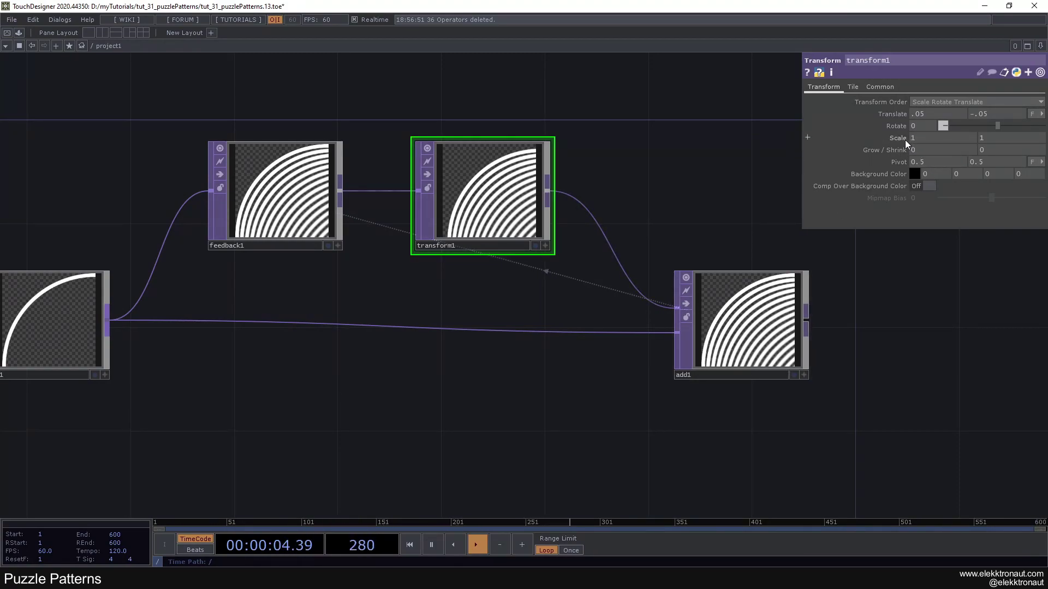
Step: Set both Scale values of the Transform TOP in the feedback loop to 0.9
middle_click_drag(905, 140, 885, 140)
scroll(746, 355, "up", 3)
scroll(744, 359, "up", 2)
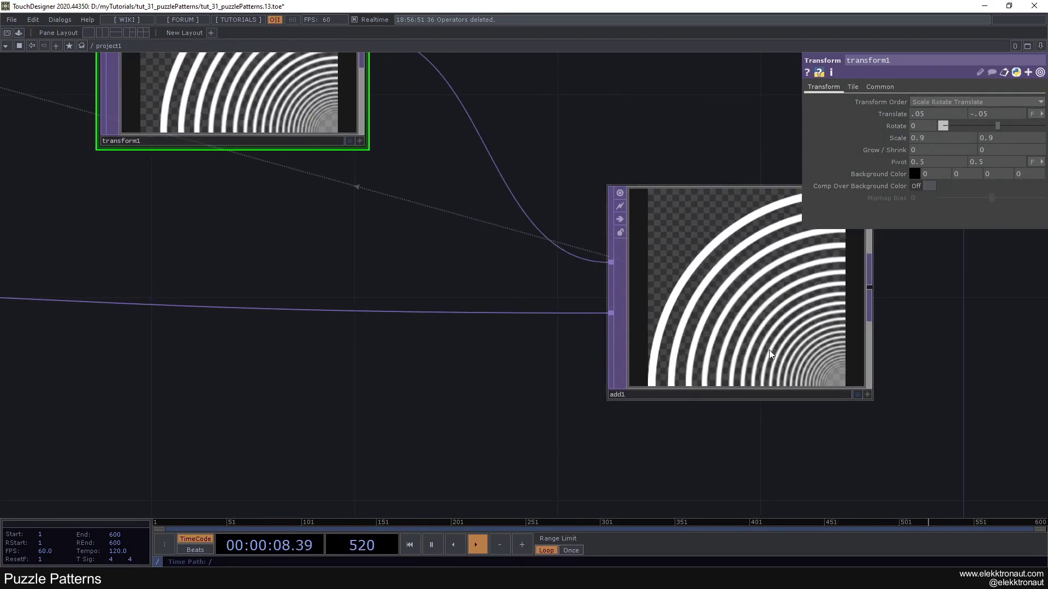
scroll(770, 352, "down", 6)
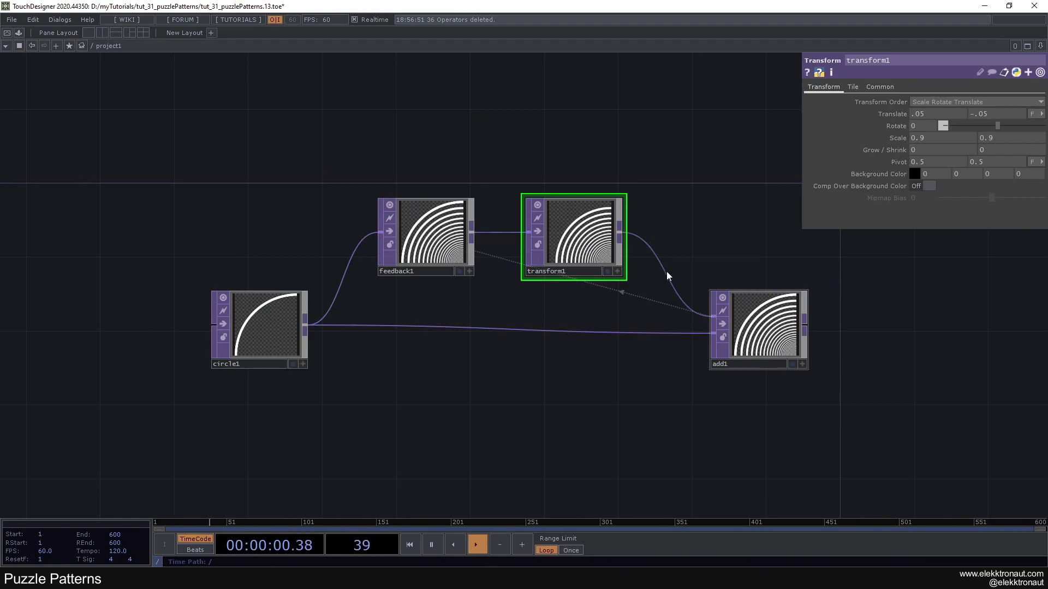
Step: Add two Null TOPs in series after the Add TOP, leaving space between them
left_click_drag(708, 235, 517, 206)
left_click_drag(641, 221, 518, 191)
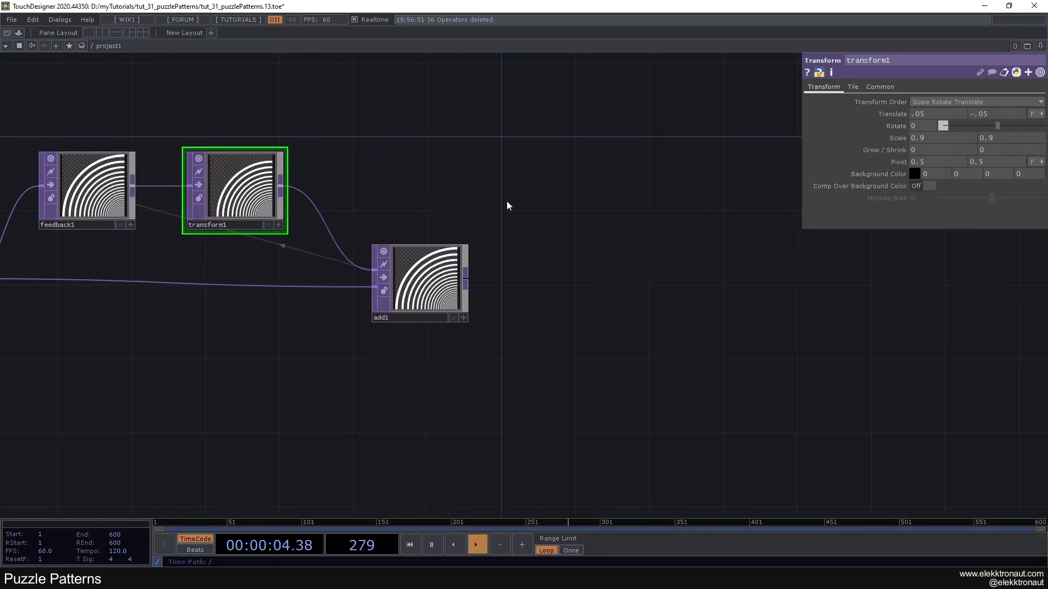
scroll(429, 289, "up", 3)
scroll(427, 290, "down", 5)
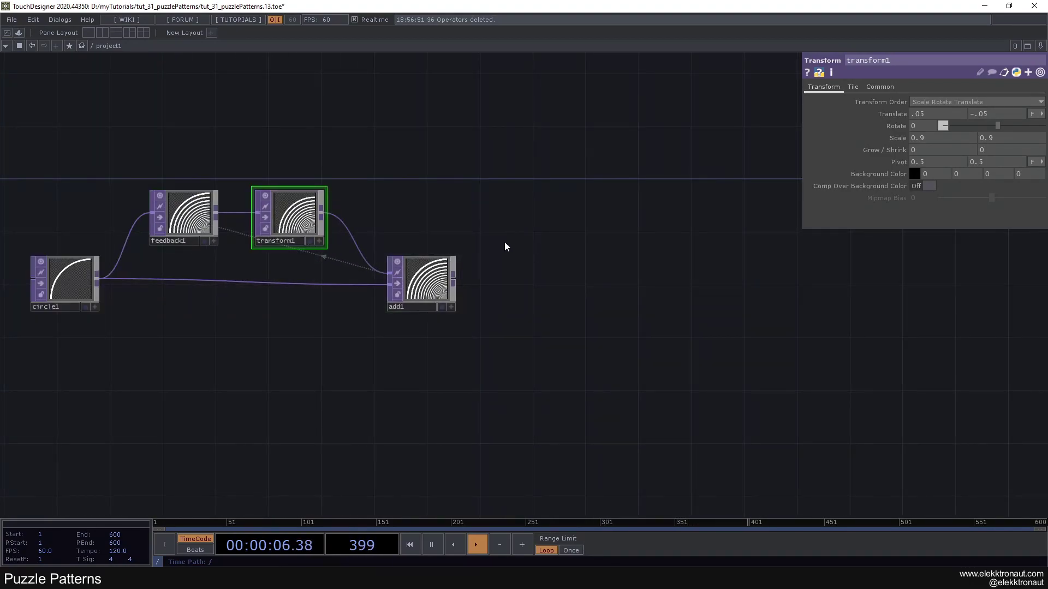
left_click(435, 282)
key("alt+n")
left_click(590, 284)
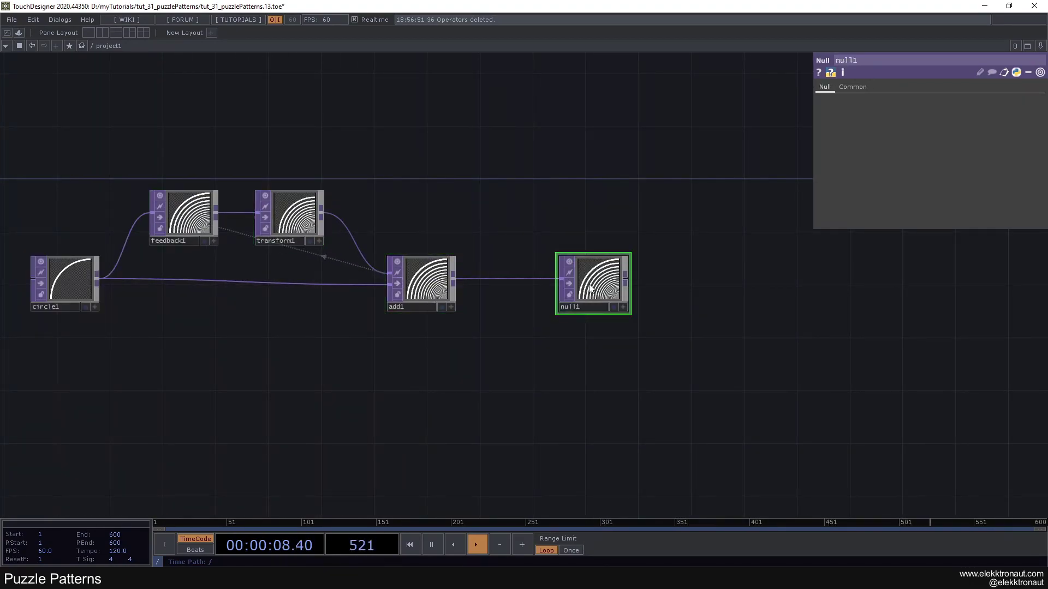
left_click(626, 278)
left_click(956, 288)
Step: Rename the first Null TOP to hub and move it closer to the Add TOP
left_click_drag(622, 226, 294, 229)
left_click(258, 310)
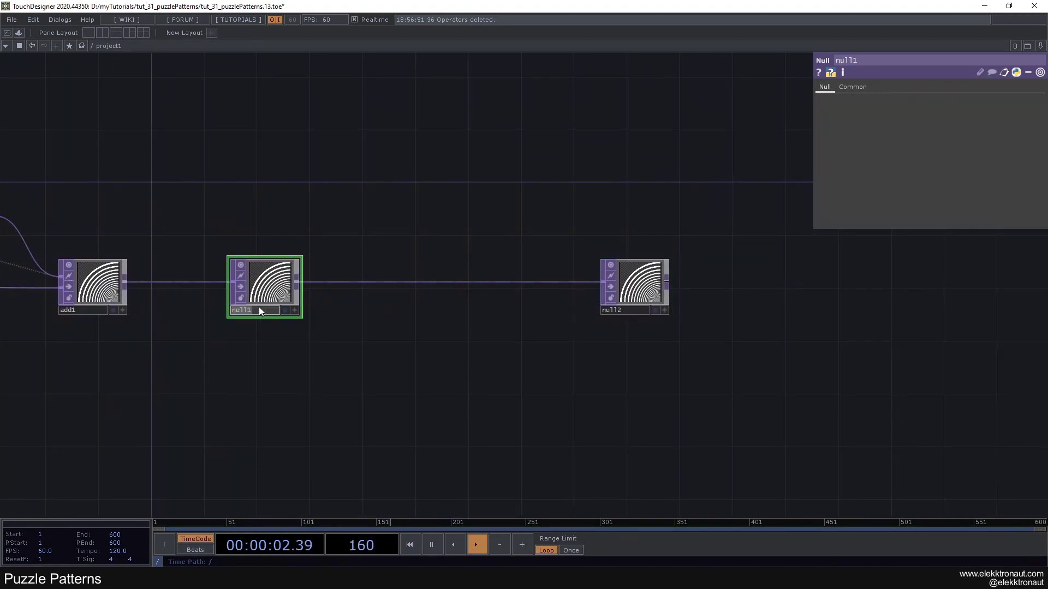
type("hub")
key("Return")
left_click_drag(264, 277, 237, 267)
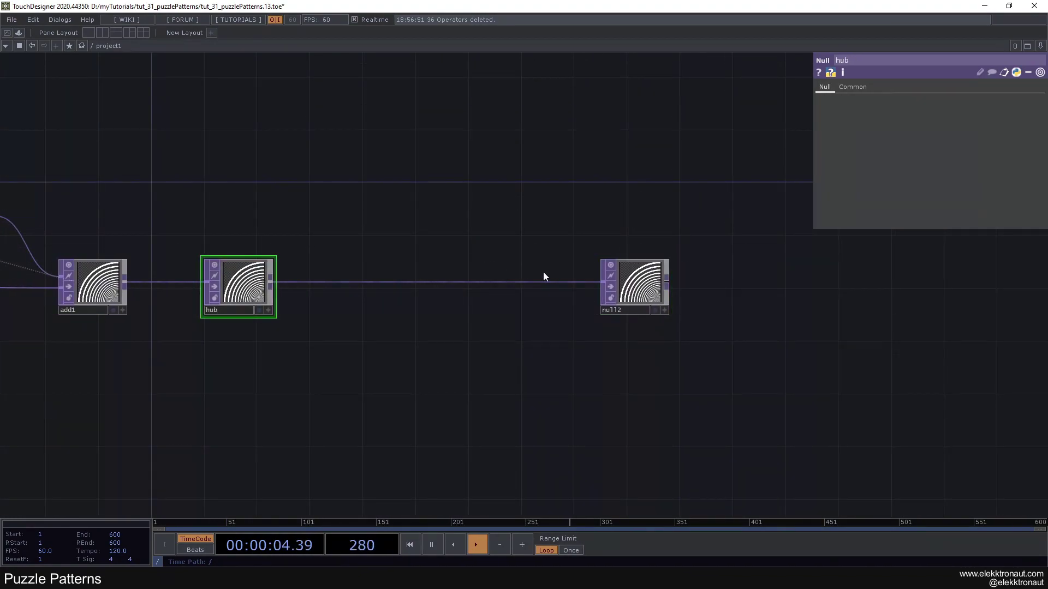
Step: Move the second Null TOP farther away from hub and rename it map1
left_click_drag(637, 302, 795, 302)
left_click(788, 309)
type("ma")
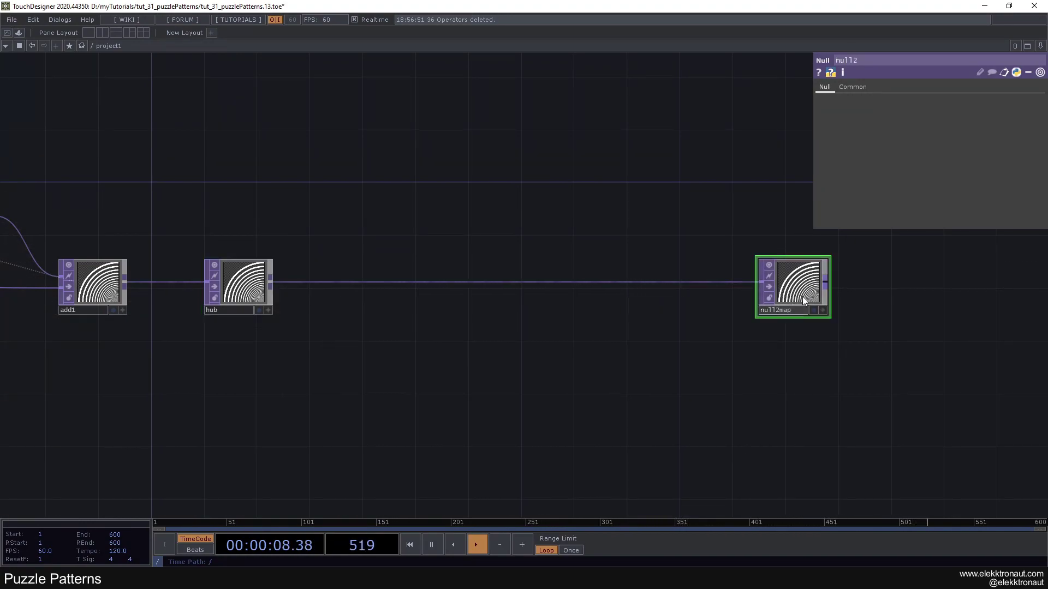
type("p")
key("ctrl+a")
type("map1")
key("Return")
Step: Branch a Transform TOP off hub, place it below the main line, and paste two copies of it
left_click_drag(545, 243, 542, 185)
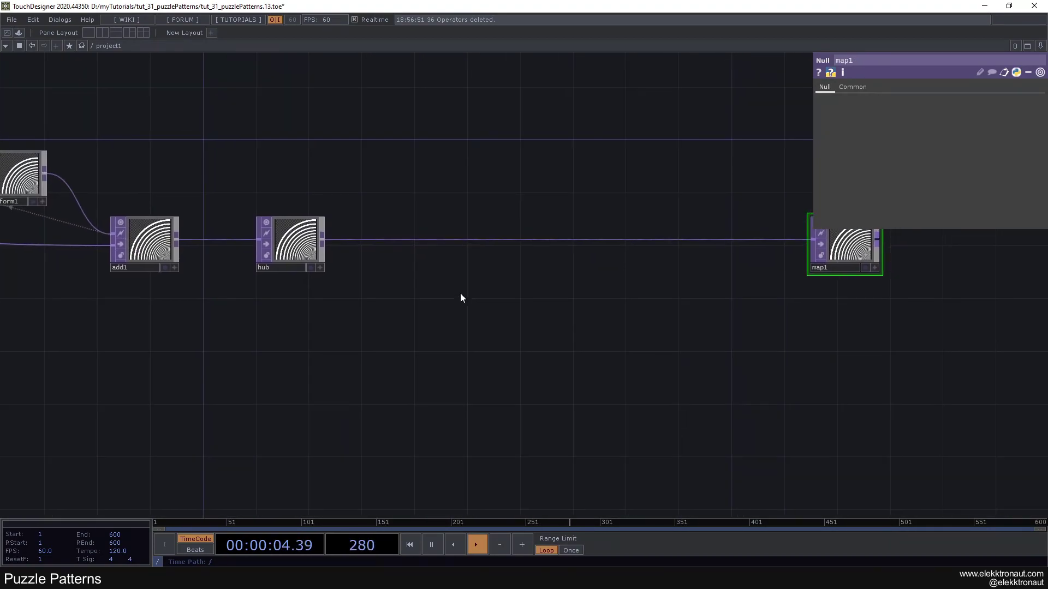
left_click_drag(547, 302, 475, 294)
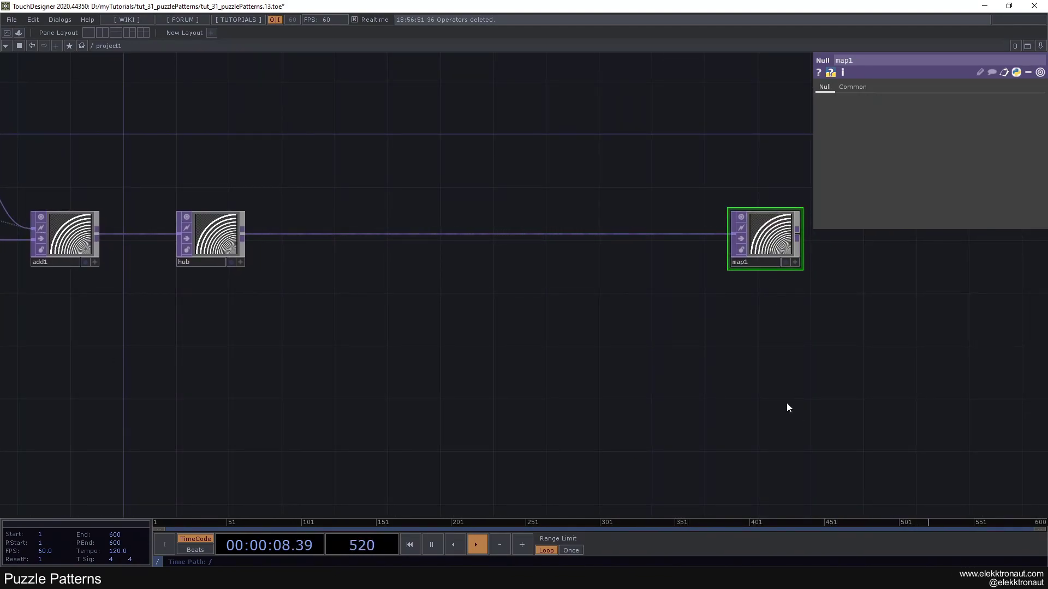
left_click_drag(787, 404, 798, 377)
right_click(263, 208)
type("tr")
left_click(366, 206)
left_click(435, 306)
key("ctrl+c")
key("ctrl+v")
key("ctrl+v")
Step: Set Rotate on the three stacked Transform TOPs to 90, 180 and 270, from the uppermost down
left_click(429, 299)
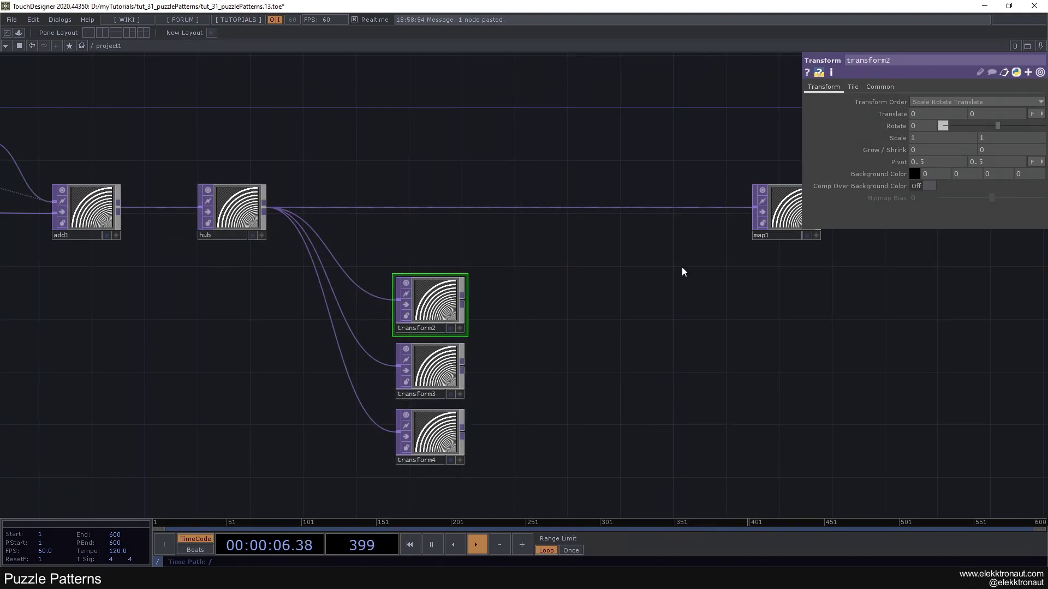
left_click(925, 125)
type("90")
key("Return")
left_click(422, 372)
left_click(922, 125)
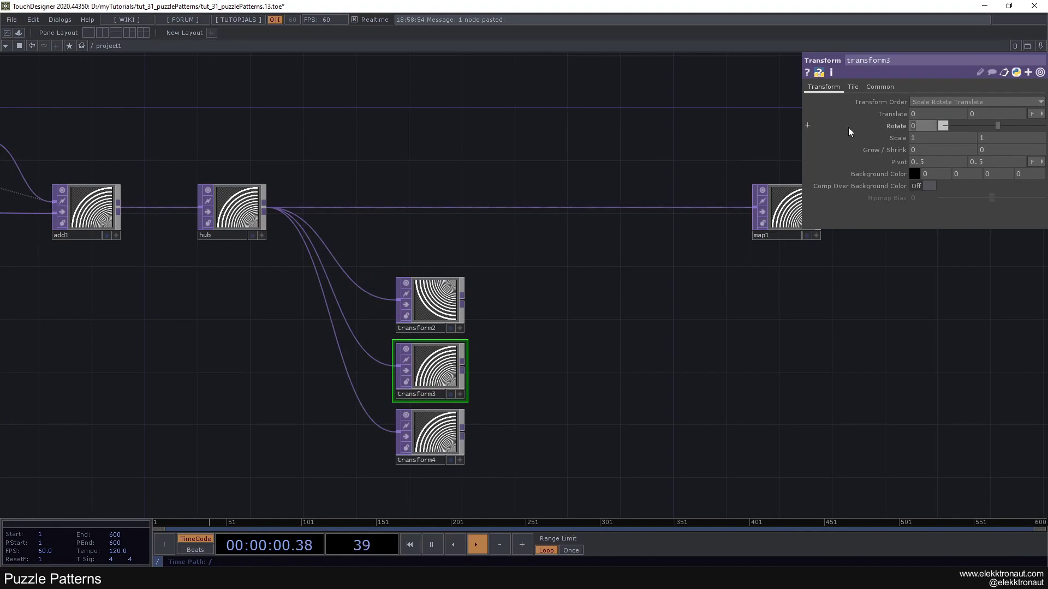
type("180")
key("Return")
left_click(437, 434)
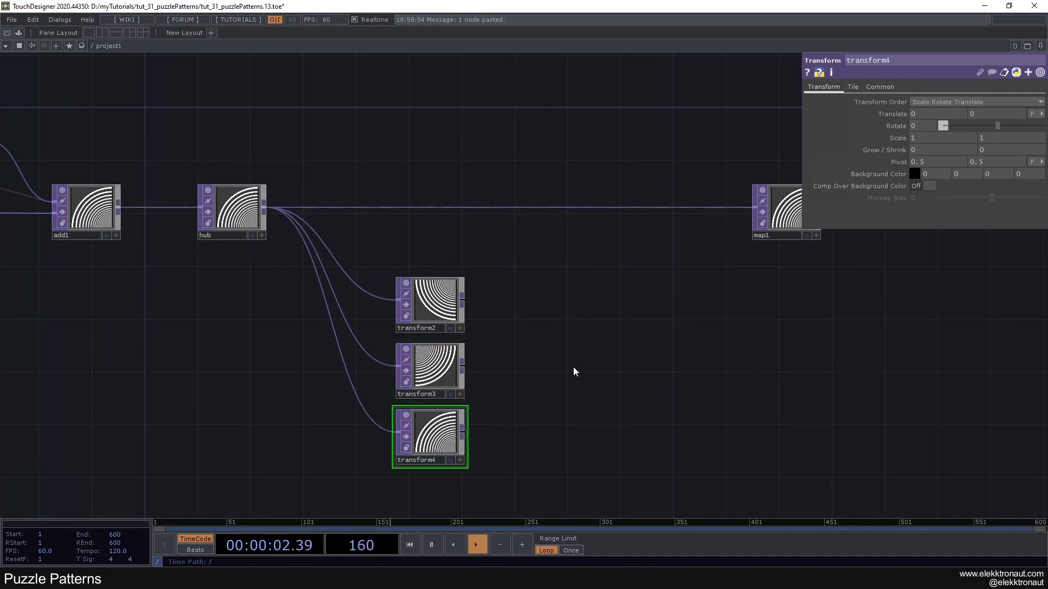
type("270")
key("Return")
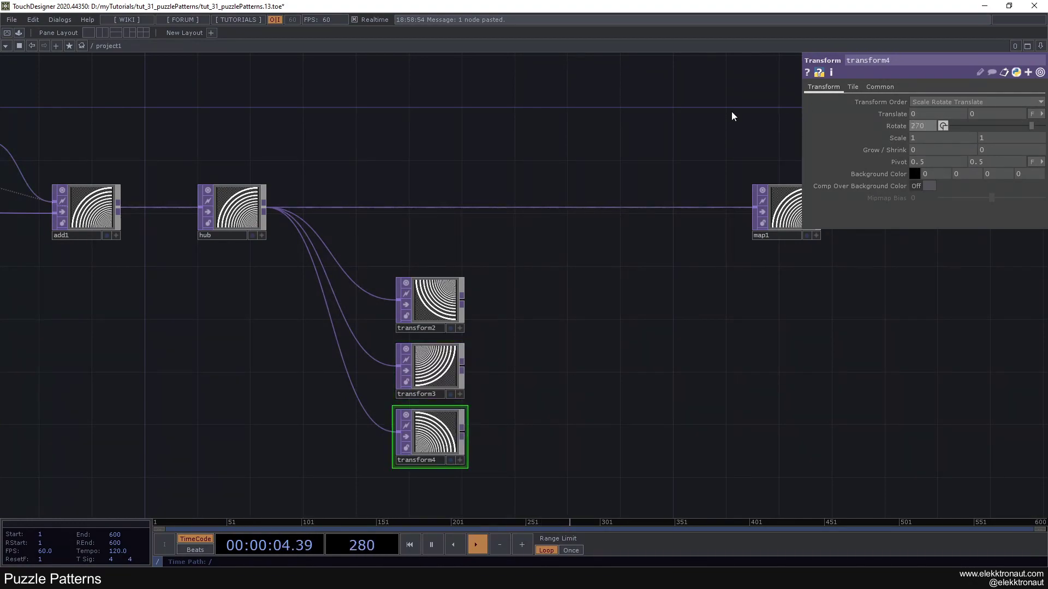
left_click(451, 298)
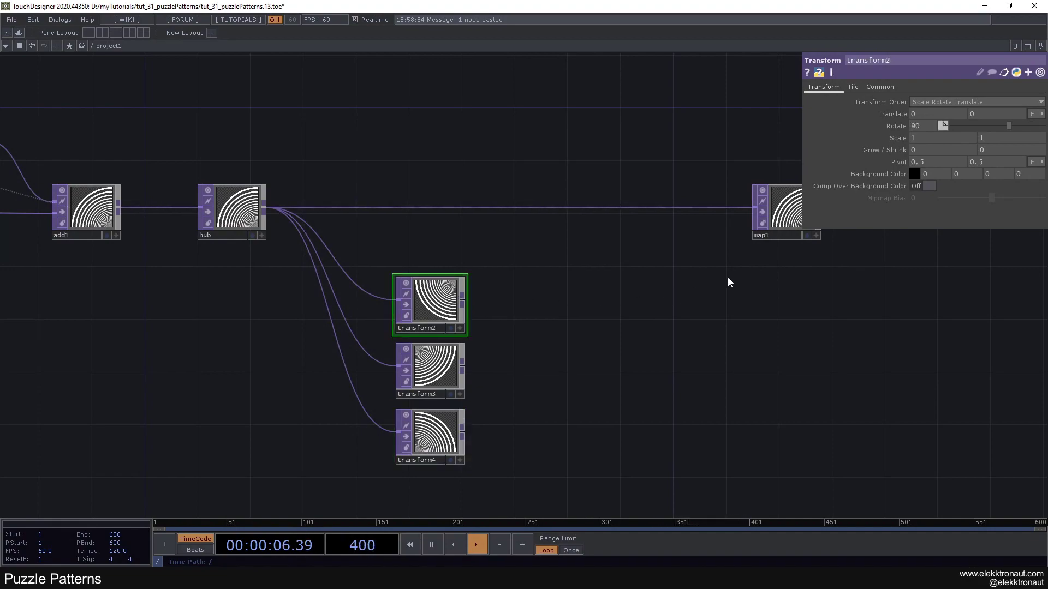
Step: Make three copies of the map1 Null TOP beneath it
left_click_drag(706, 287, 655, 289)
left_click(727, 223)
key("ctrl+v")
key("ctrl+v")
key("ctrl+v")
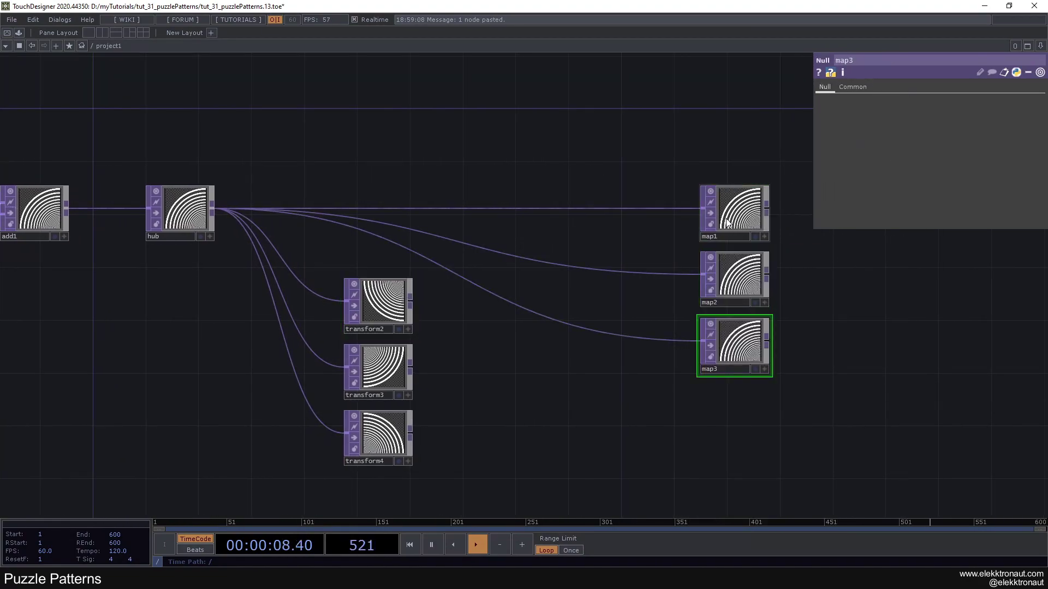
Step: Connect the three rotated Transform TOPs to map2, map3 and map4 respectively, and align the transforms with those nulls
left_click_drag(411, 306, 701, 275)
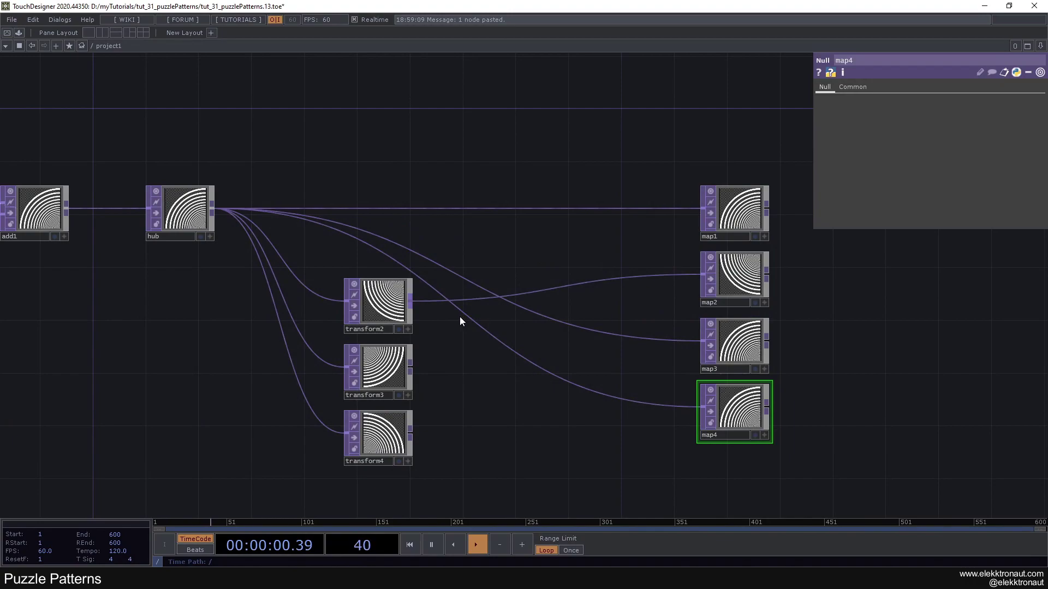
left_click_drag(410, 367, 700, 345)
left_click_drag(411, 433, 701, 406)
right_click_drag(502, 475, 361, 322)
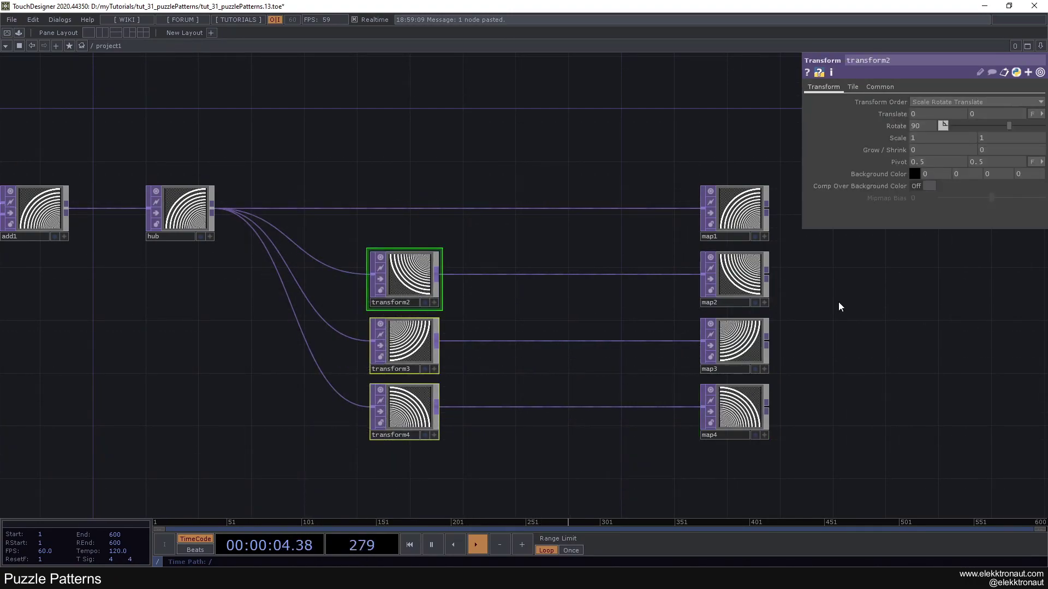
Step: Add a Grid SOP in the empty area above the texture network
scroll(830, 301, "down", 5)
left_click_drag(644, 232, 656, 269)
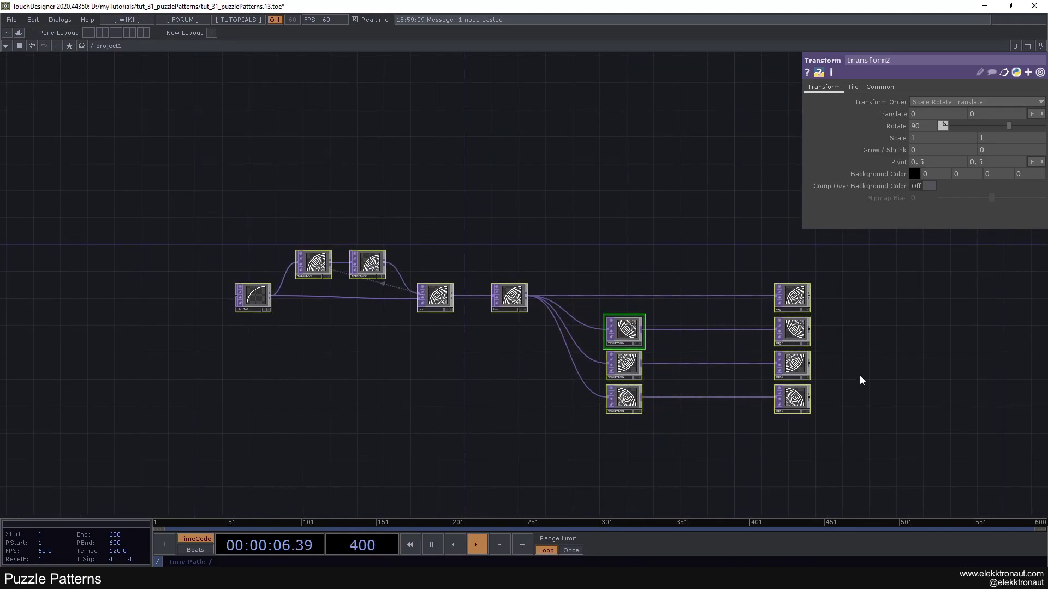
left_click_drag(892, 347, 658, 331)
scroll(568, 322, "up", 5)
scroll(546, 262, "down", 5)
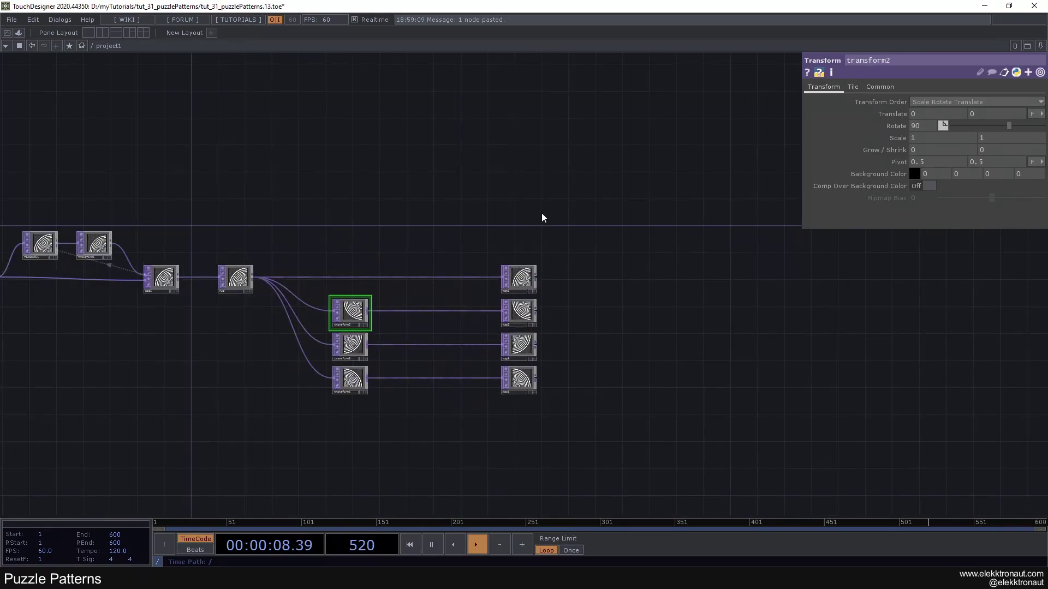
left_click_drag(531, 240, 449, 326)
key("Tab")
type("gr")
left_click(344, 98)
left_click(311, 228)
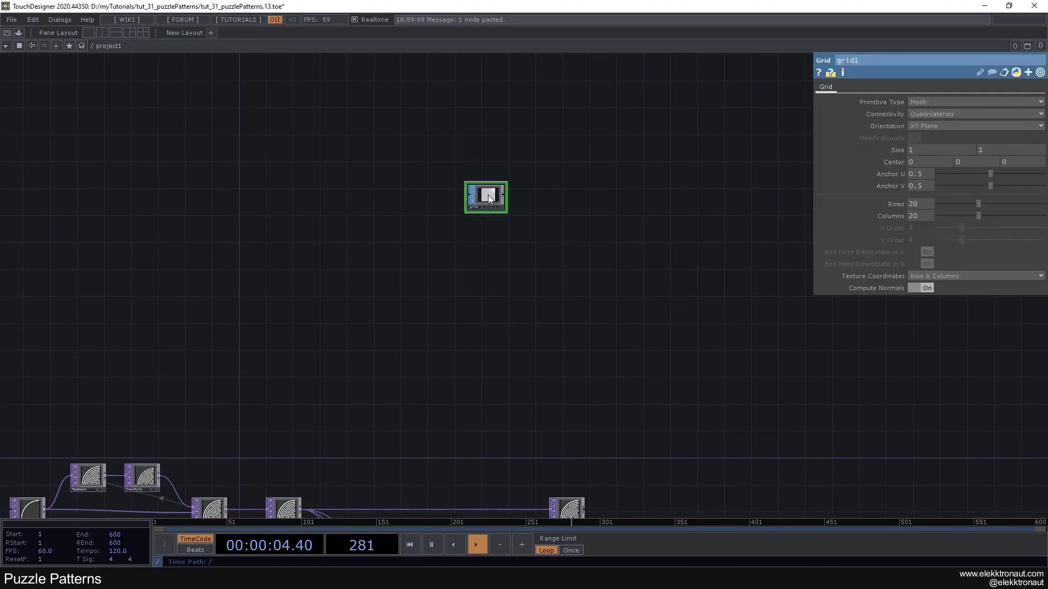
Step: Add a Null SOP after the Grid SOP and name it pos
left_click(490, 194)
left_click_drag(562, 480, 558, 321)
left_click_drag(479, 296, 409, 383)
scroll(399, 189, "up", 3)
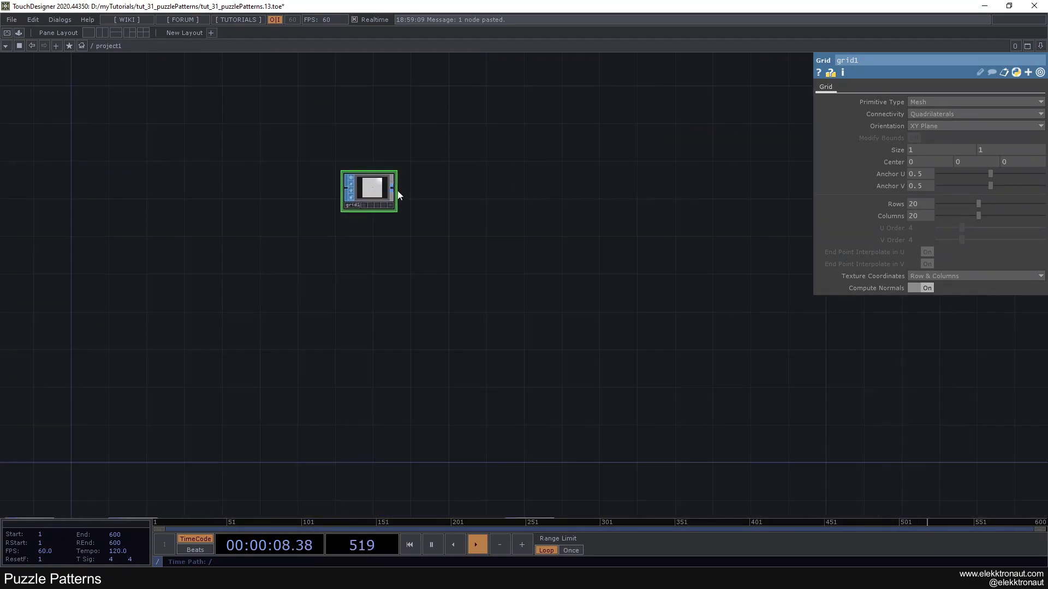
key("alt+n")
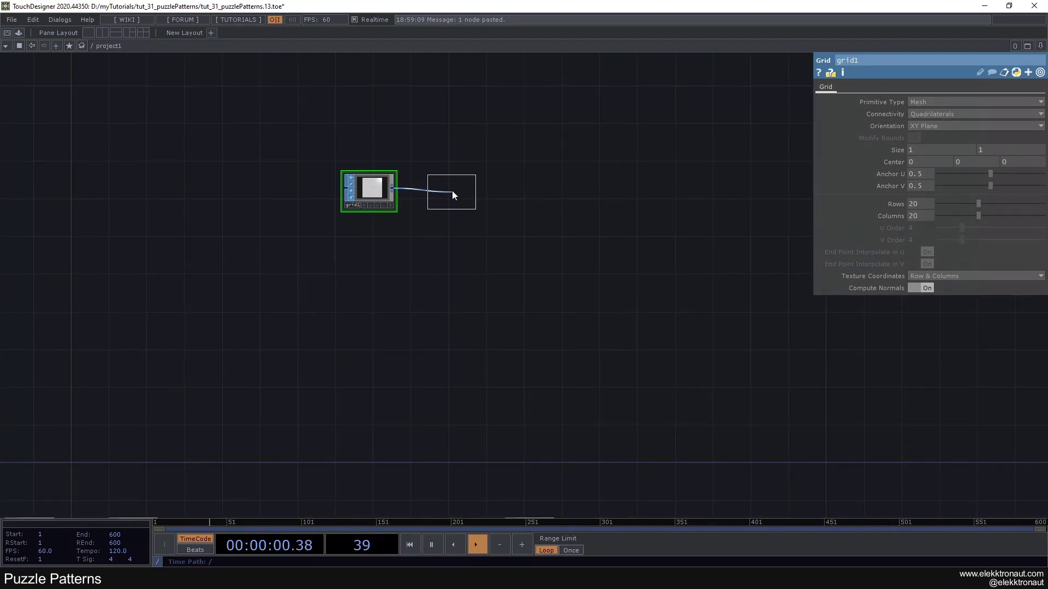
left_click(452, 192)
type("pos")
key("Return")
Step: Switch the Grid SOP's viewer to wireframe display
left_click(386, 188)
middle_click_drag(373, 173, 442, 228)
left_click(423, 265)
key("w")
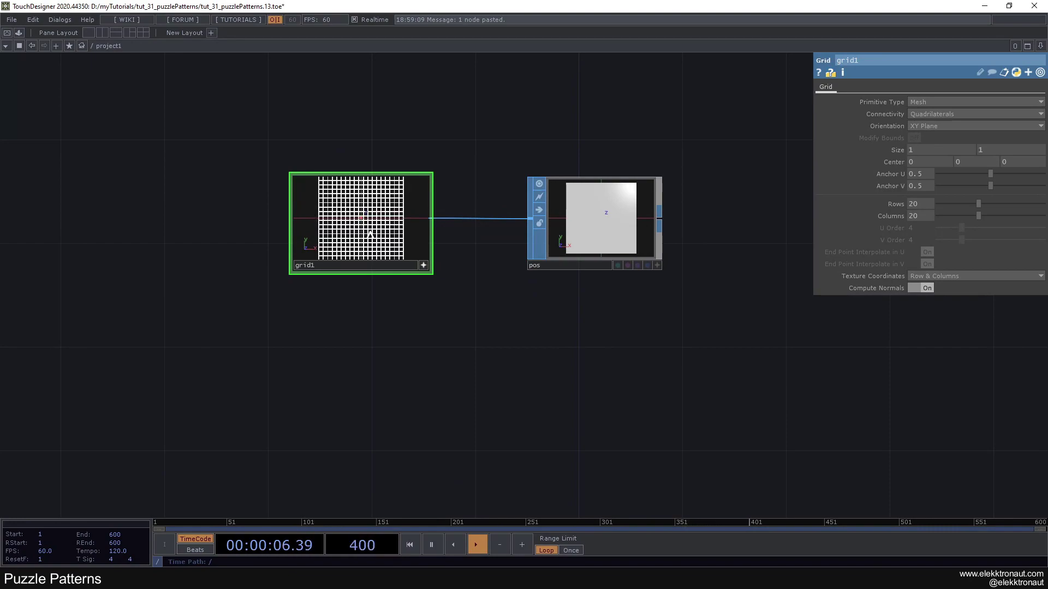
left_click(424, 265)
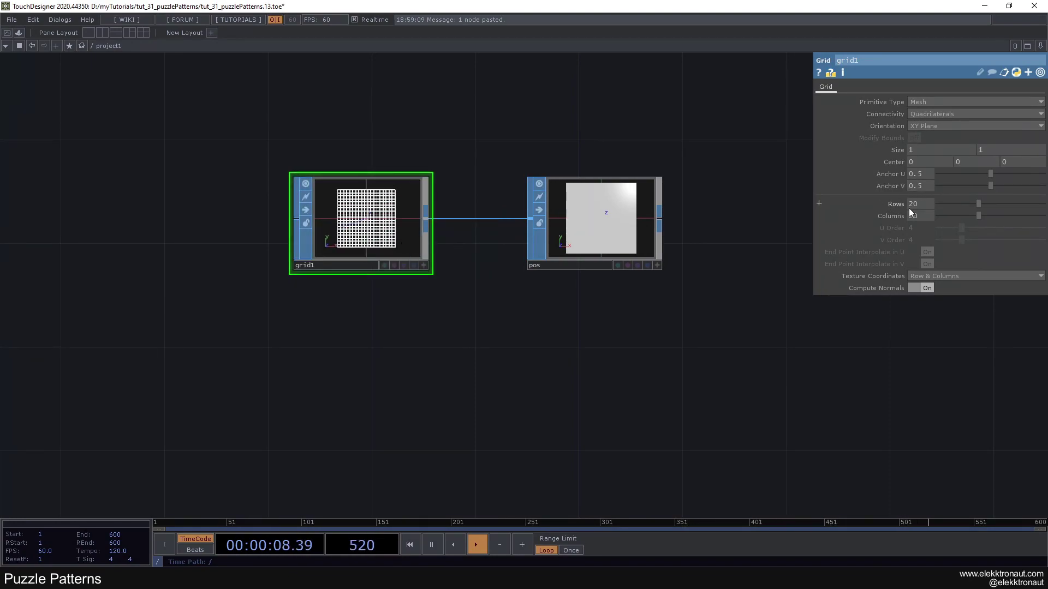
Step: Set the Grid SOP's Rows and Columns to 10
left_click_drag(912, 215, 820, 215)
type("1")
key("Return")
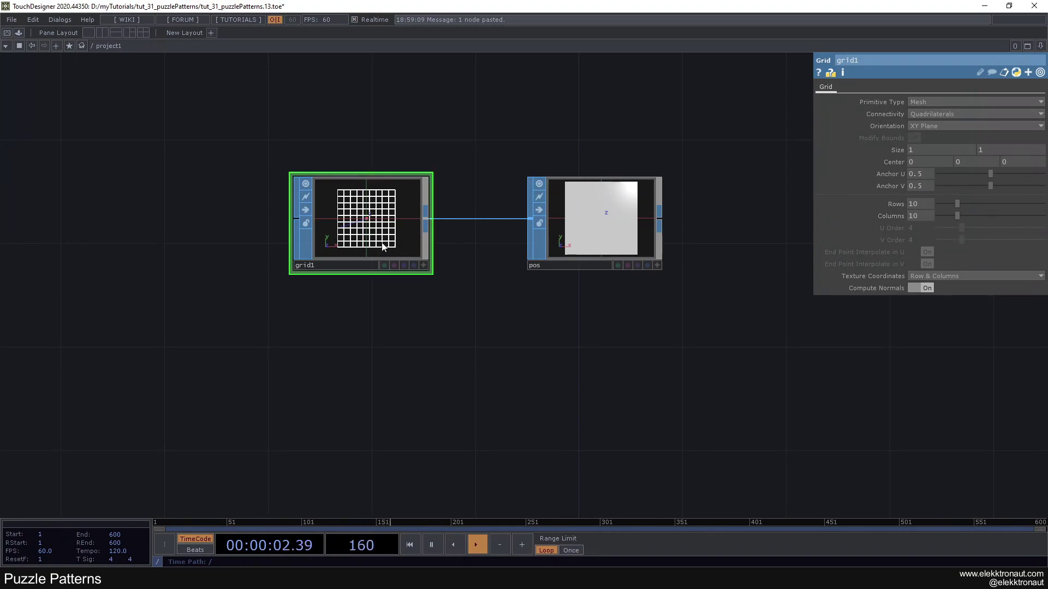
scroll(358, 224, "up", 3)
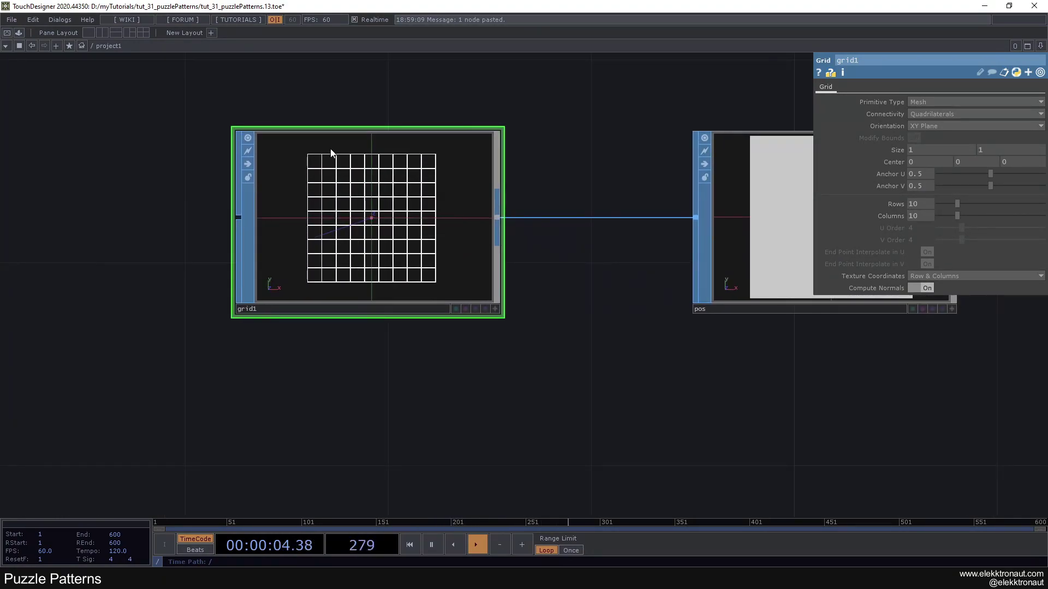
scroll(369, 283, "down", 3)
scroll(369, 282, "down", 3)
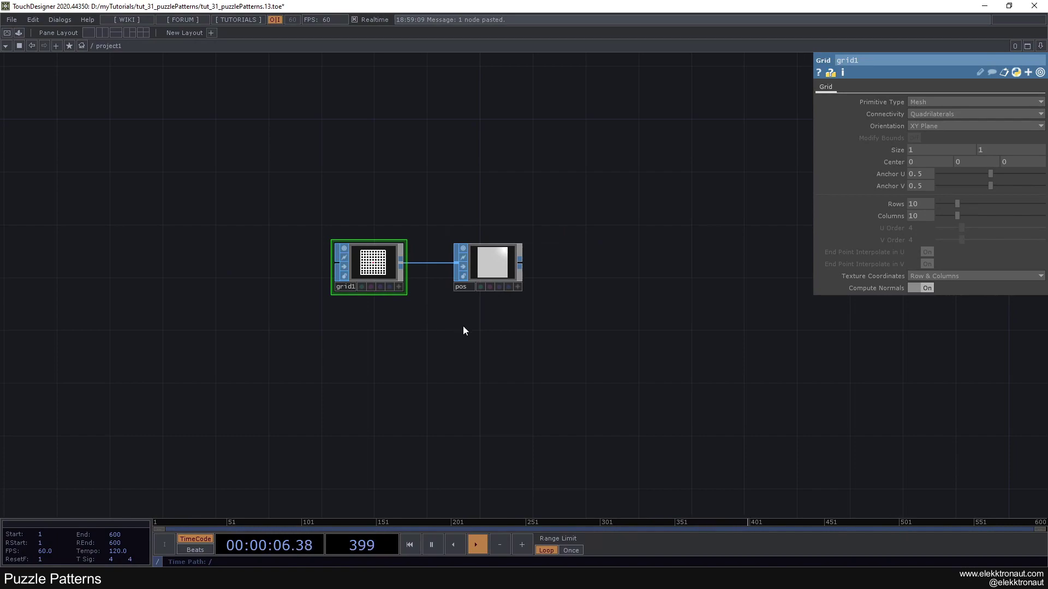
Step: Add a Rectangle SOP below the grid and pos chain
middle_click_drag(376, 275, 344, 322)
scroll(344, 322, "up", 3)
left_click_drag(497, 332, 457, 279)
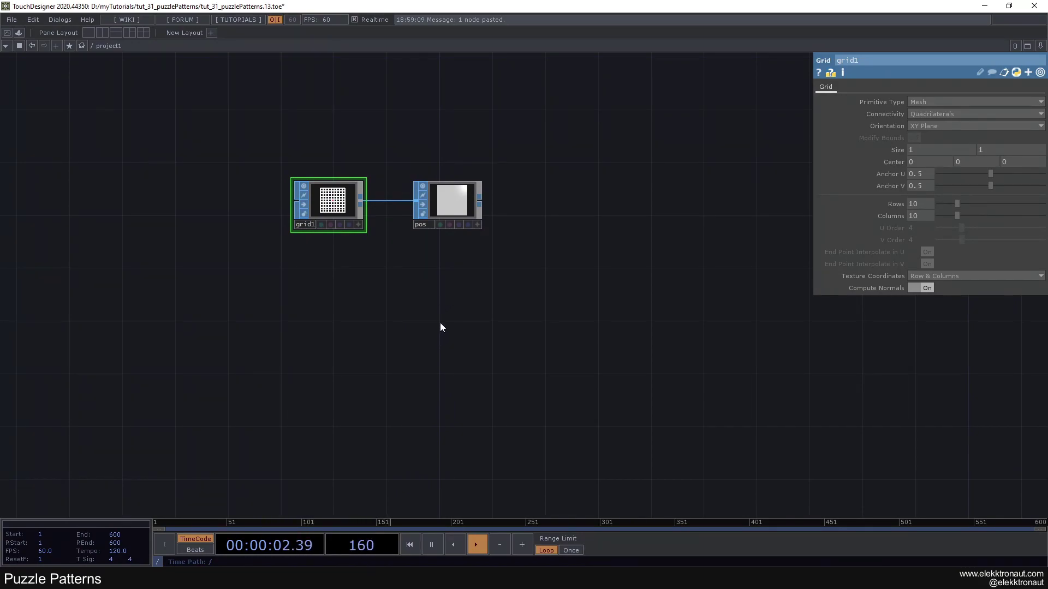
key("Tab")
type("re")
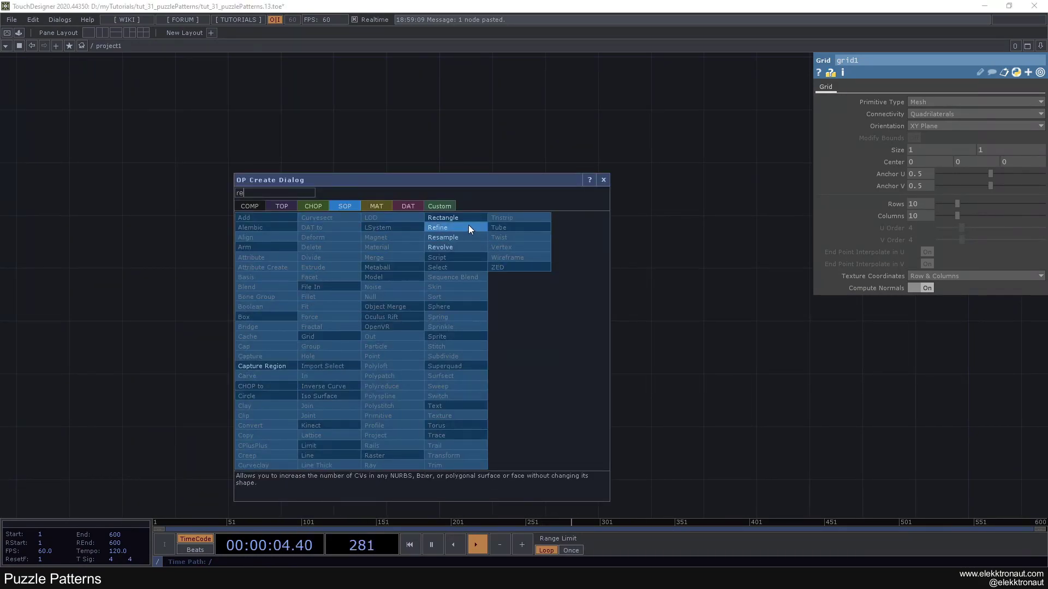
key("Return")
left_click(434, 342)
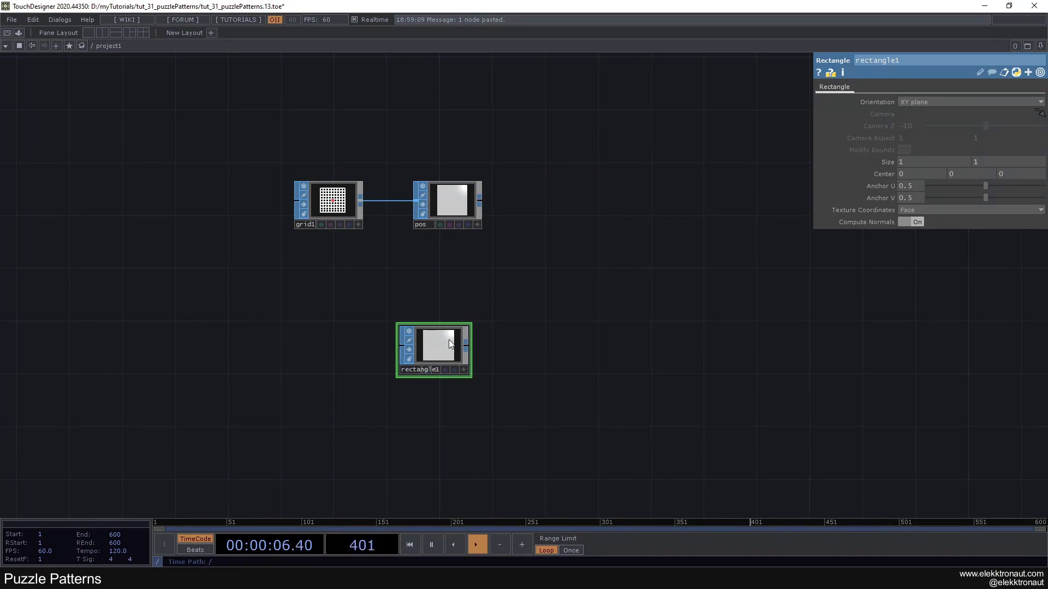
Step: Add a Transform SOP beside the Rectangle SOP, fed by the rectangle's output
key("Tab")
type("tr")
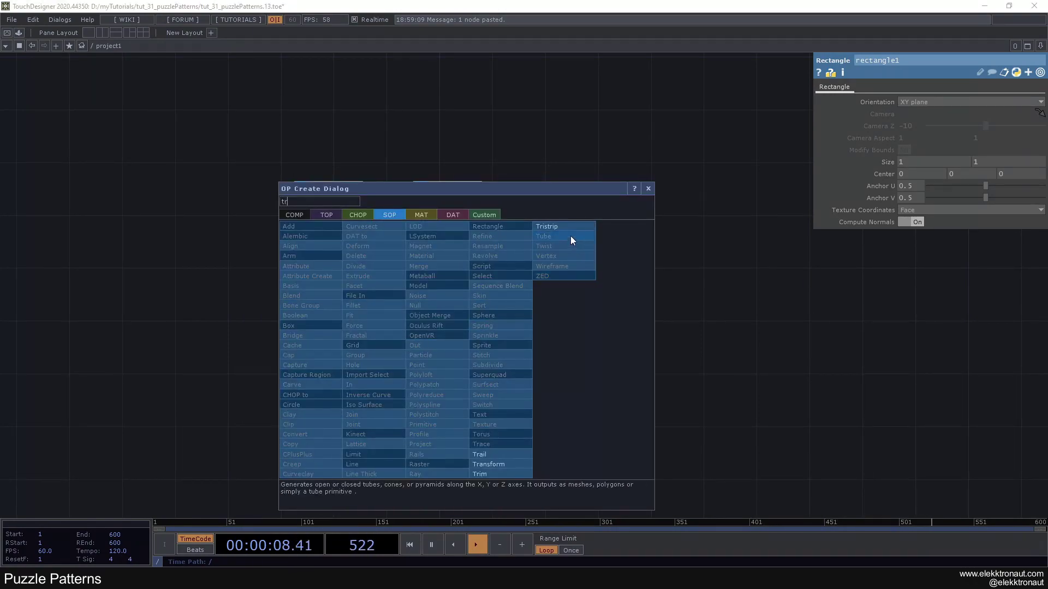
left_click(503, 464)
left_click(534, 350)
Step: Set the Uniform Scale of the Transform SOP fed by the rectangle to .111
left_click_drag(468, 280, 410, 263)
type(".")
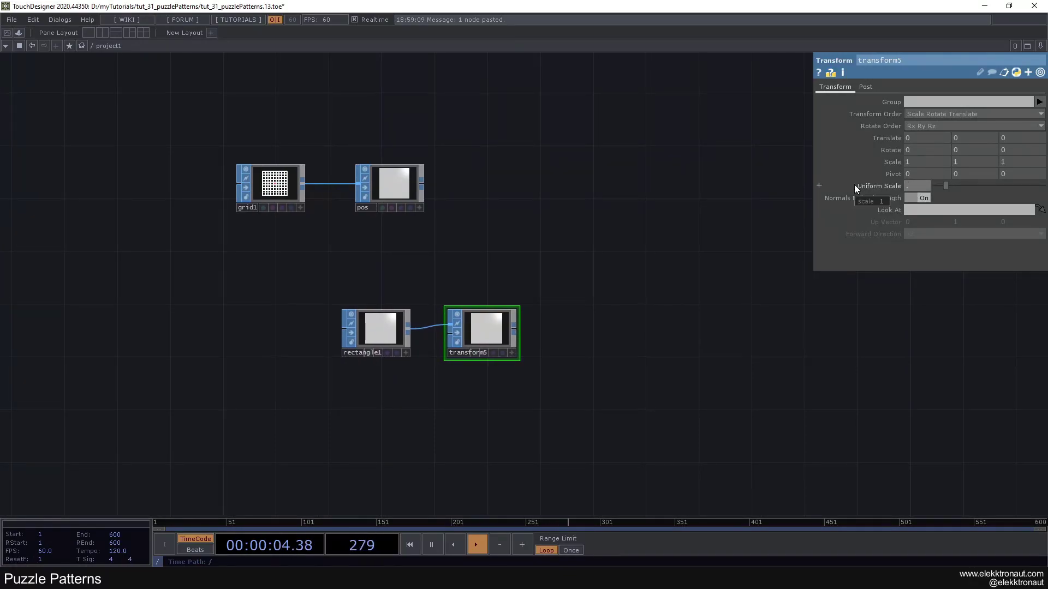
type("111")
key("Return")
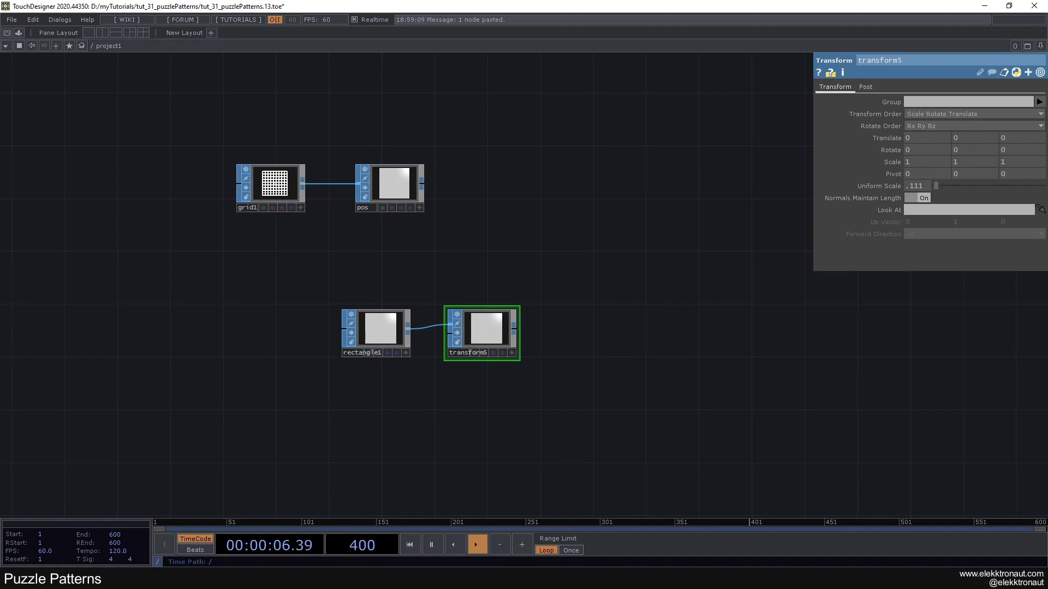
scroll(503, 312, "up", 3)
scroll(496, 321, "down", 3)
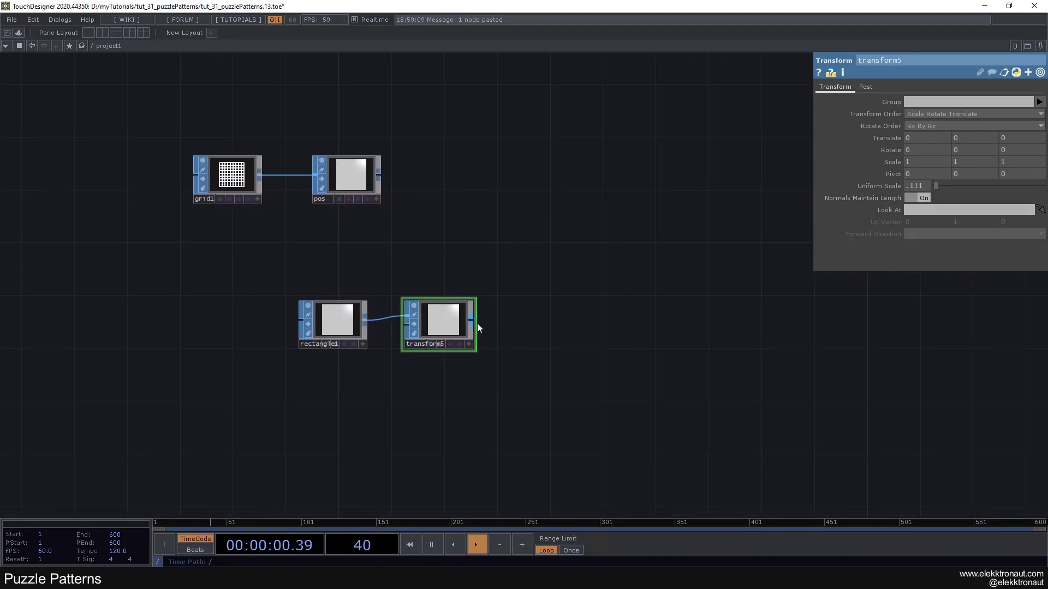
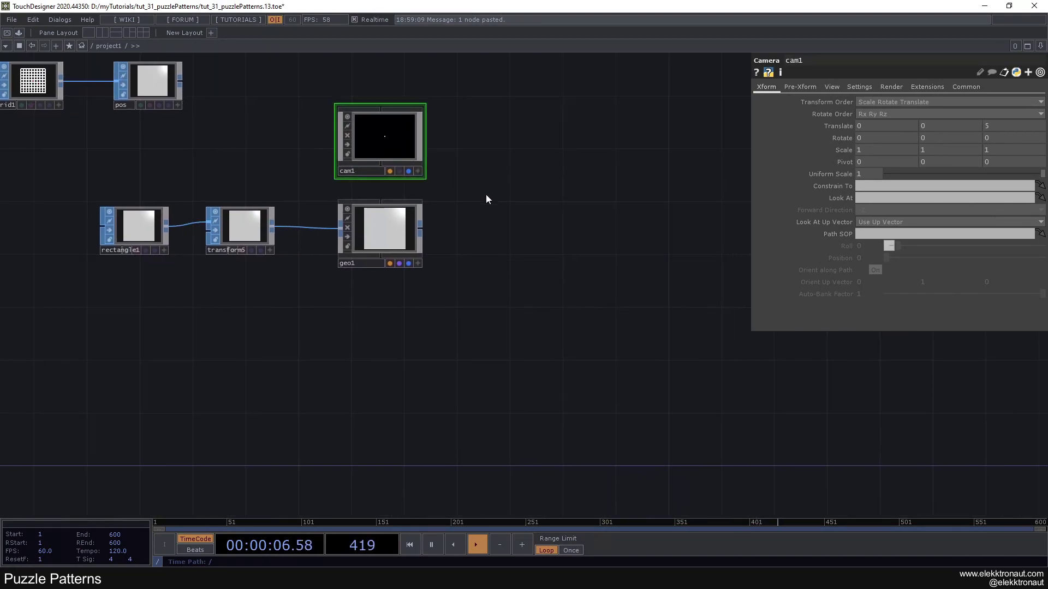
Step: Add a Constant MAT below the Geometry COMP and assign it as the geometry's material
key("Tab")
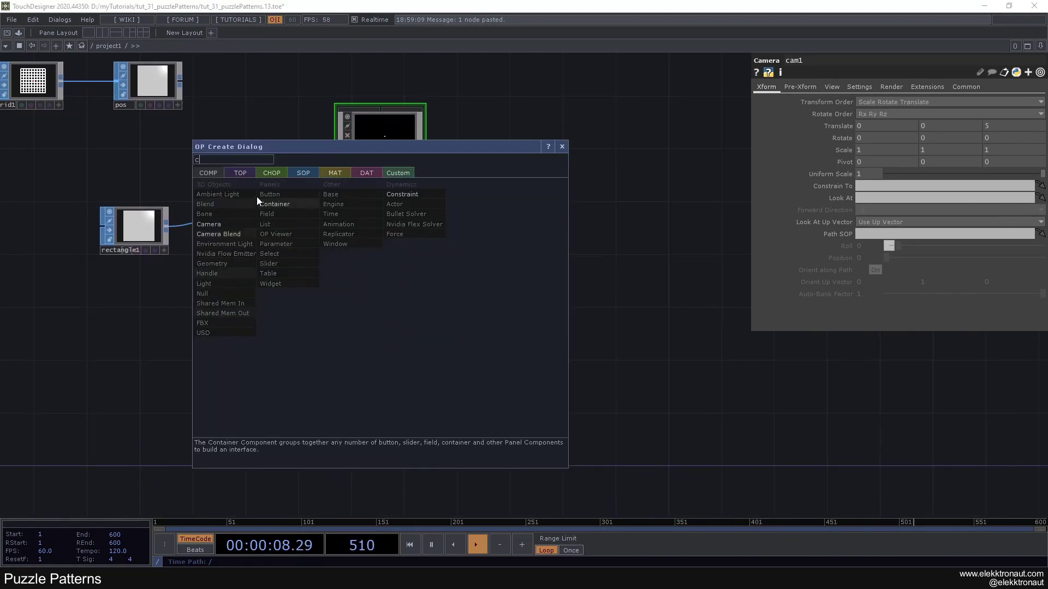
left_click(335, 173)
type("c")
left_click(218, 186)
left_click(389, 309)
left_click_drag(391, 316, 387, 235)
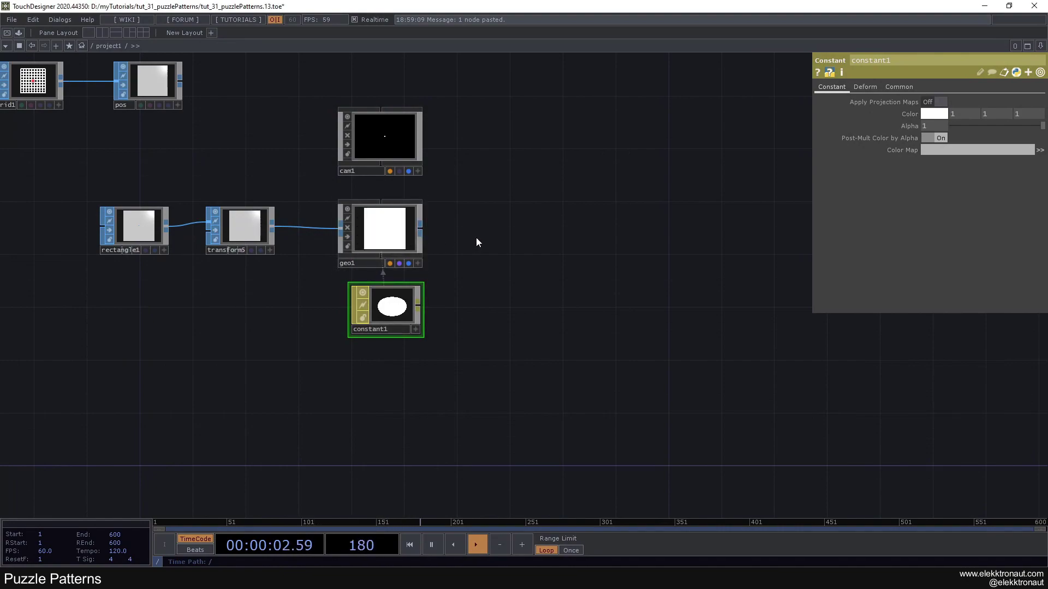
Step: Add a Render TOP beside the Geometry COMP
key("Tab")
type("re")
left_click(333, 108)
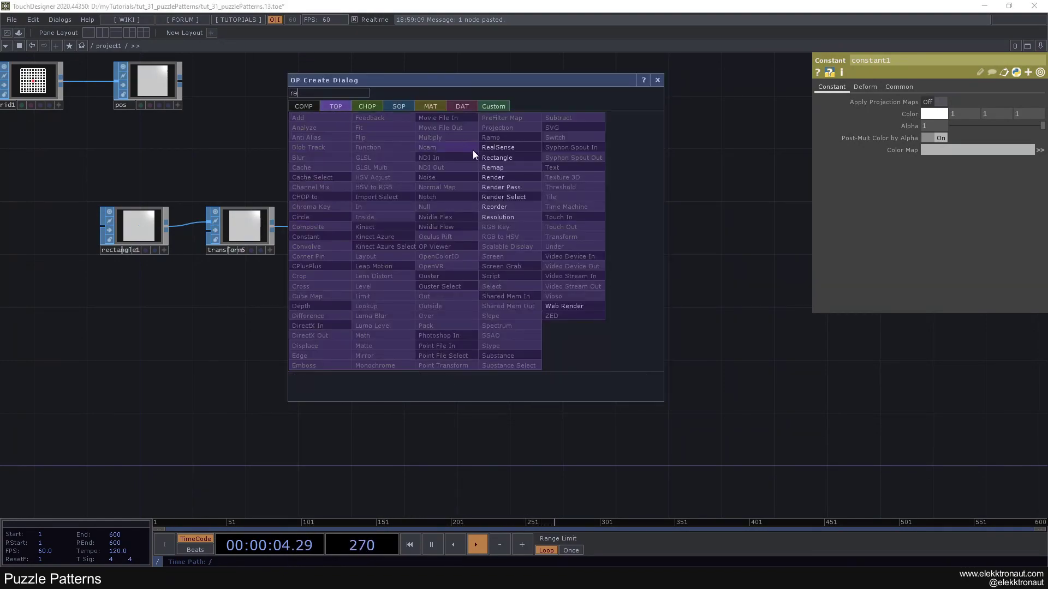
left_click(493, 175)
left_click(521, 228)
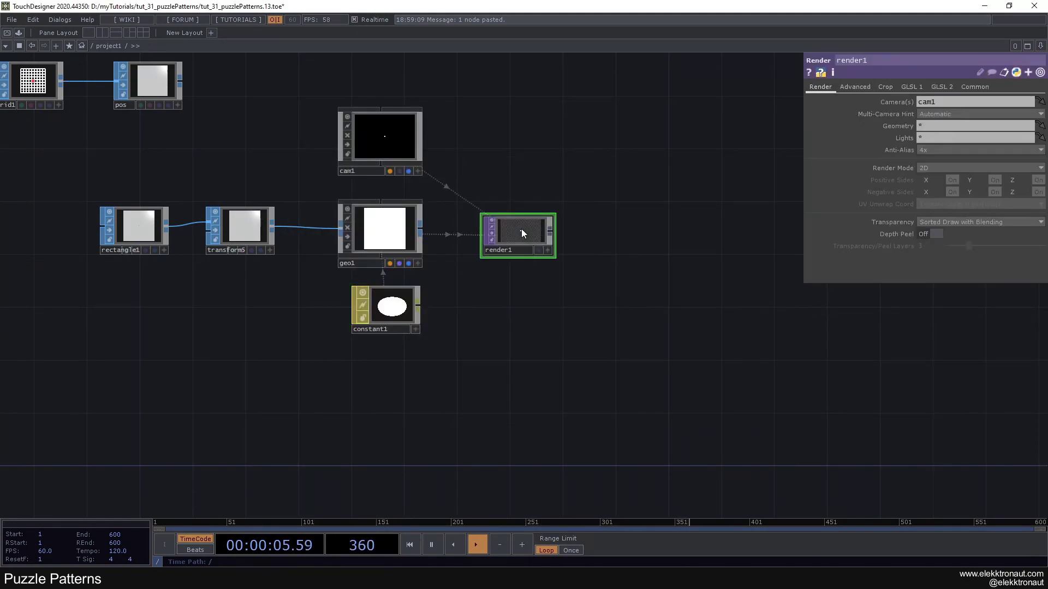
Step: Add an RGB Key TOP fed by the Render TOP's output
right_click(549, 230)
left_click(550, 230)
left_click(636, 237)
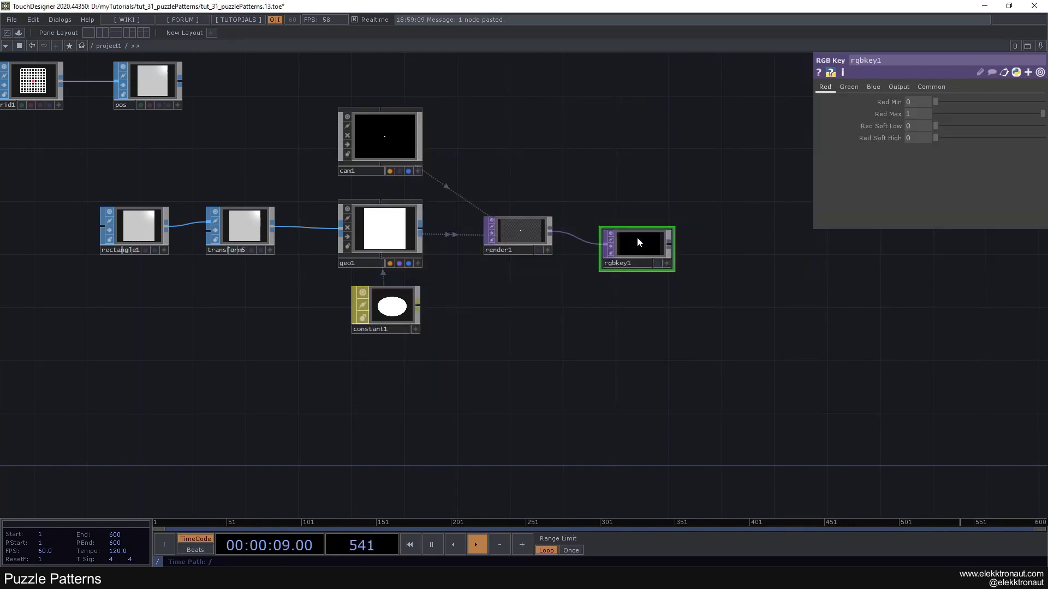
Step: Append a Null TOP named bg to the RGB Key TOP, keeping both nodes in line with the Render TOP
key("alt+n")
left_click(767, 246)
left_click_drag(644, 245, 644, 232)
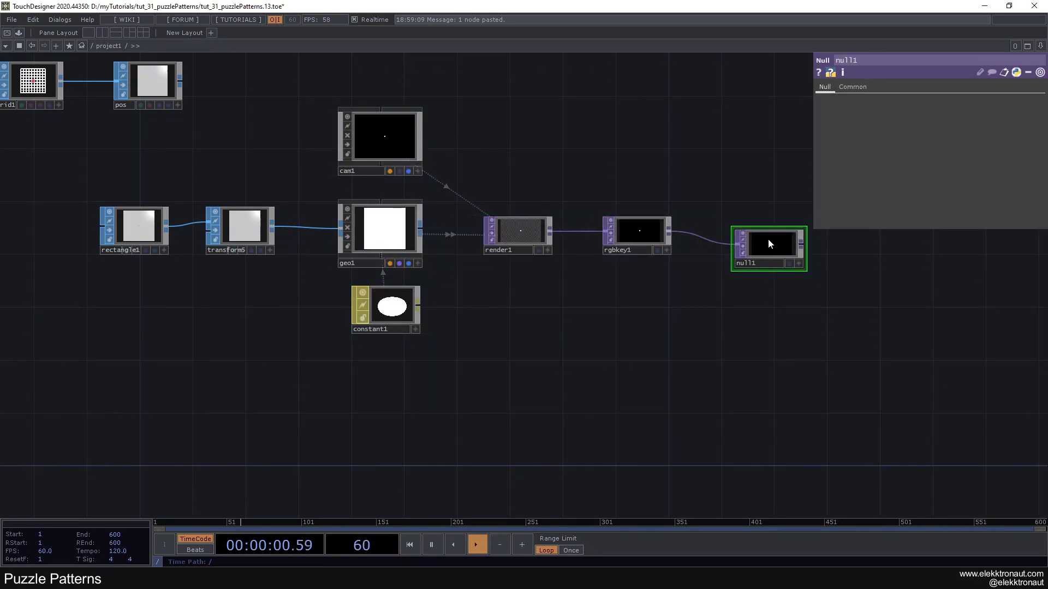
left_click_drag(780, 242, 768, 229)
left_click(739, 249)
type("bg")
key("Return")
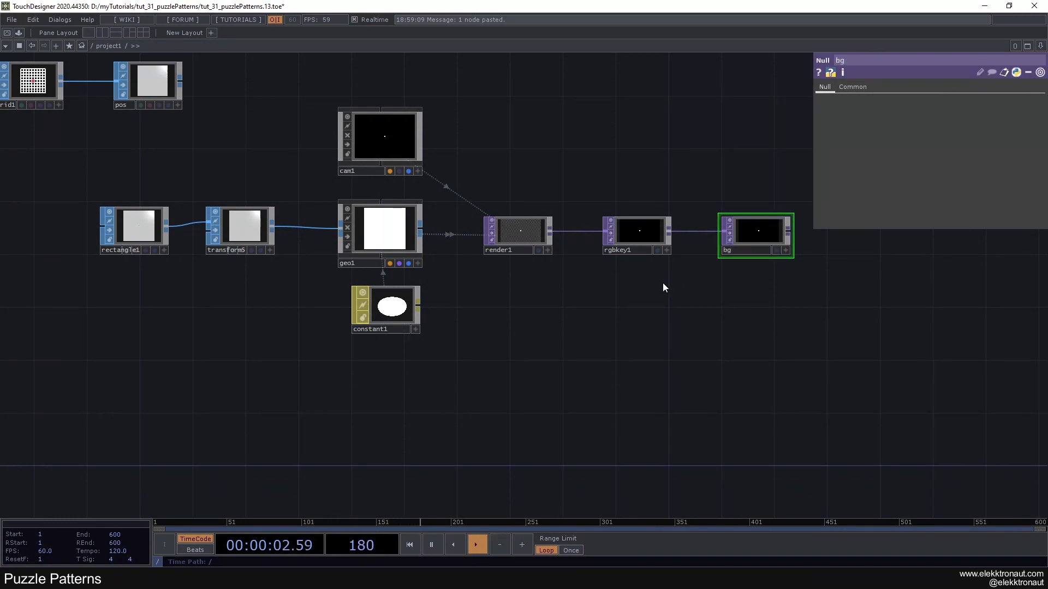
Step: Set the Render TOP's resolution to 1080 by 1080
left_click_drag(661, 282, 755, 287)
left_click(626, 233)
left_click(975, 89)
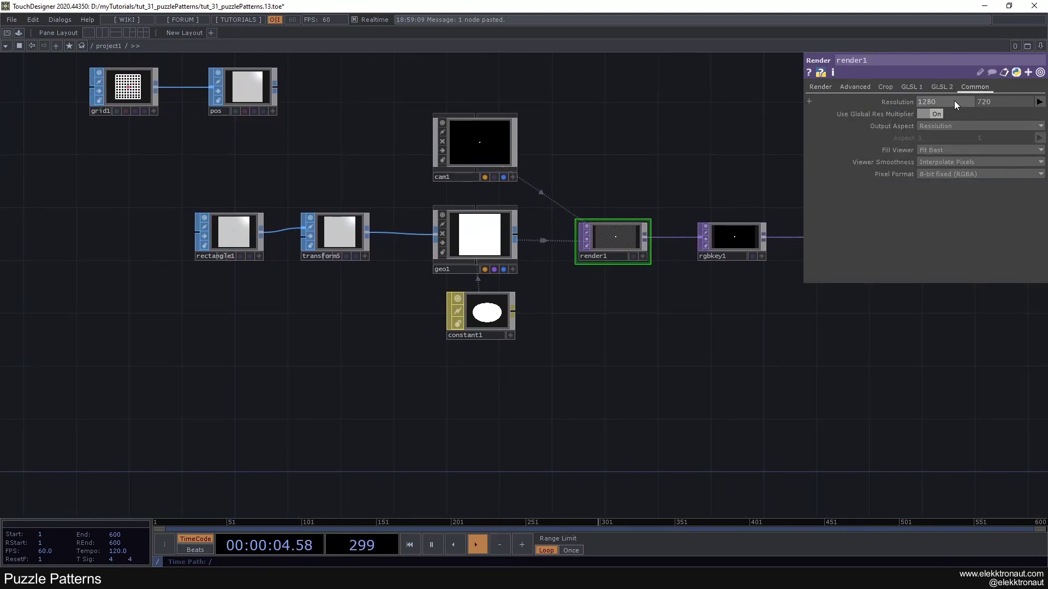
left_click(944, 102)
type("1080")
key("Tab")
type("1080")
key("Return")
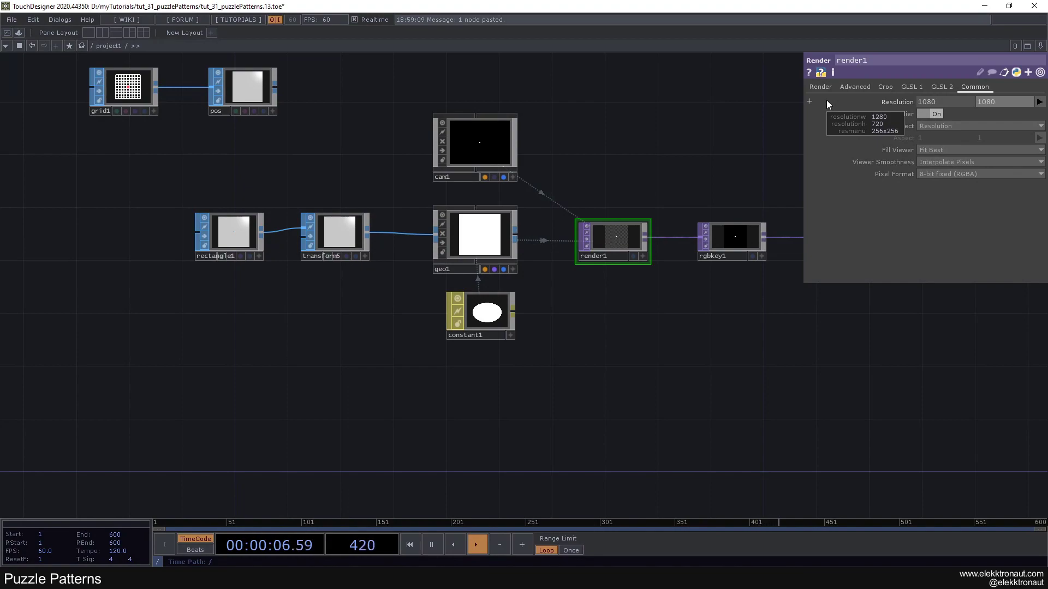
Step: Set the Render TOP's Pixel Format to 32-bit float (RGBA) and its Anti-Alias to 16x (High)
left_click(931, 175)
left_click(946, 221)
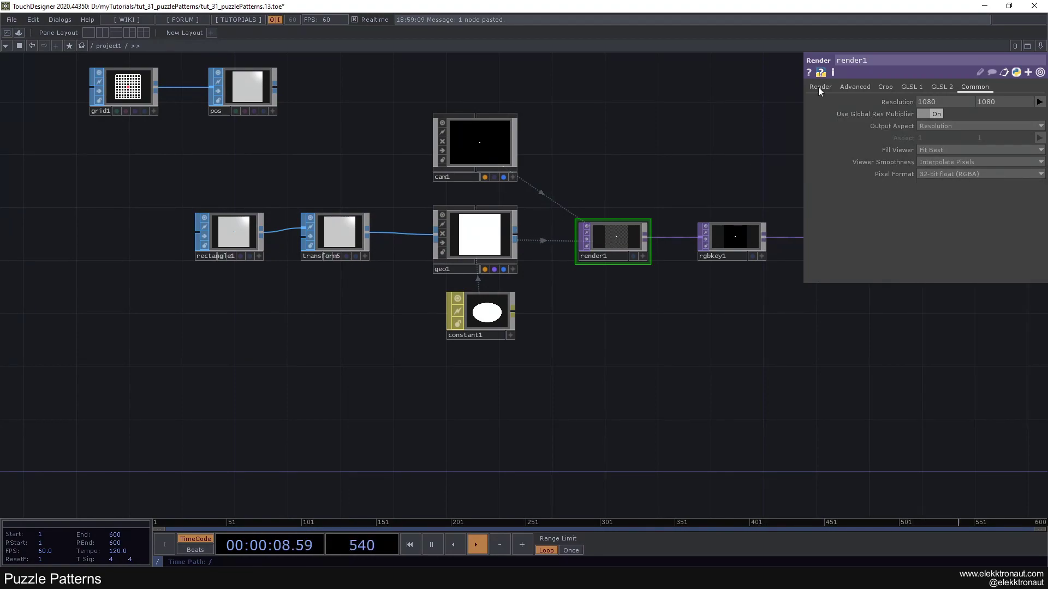
left_click(821, 89)
scroll(611, 229, "up", 2)
left_click(926, 149)
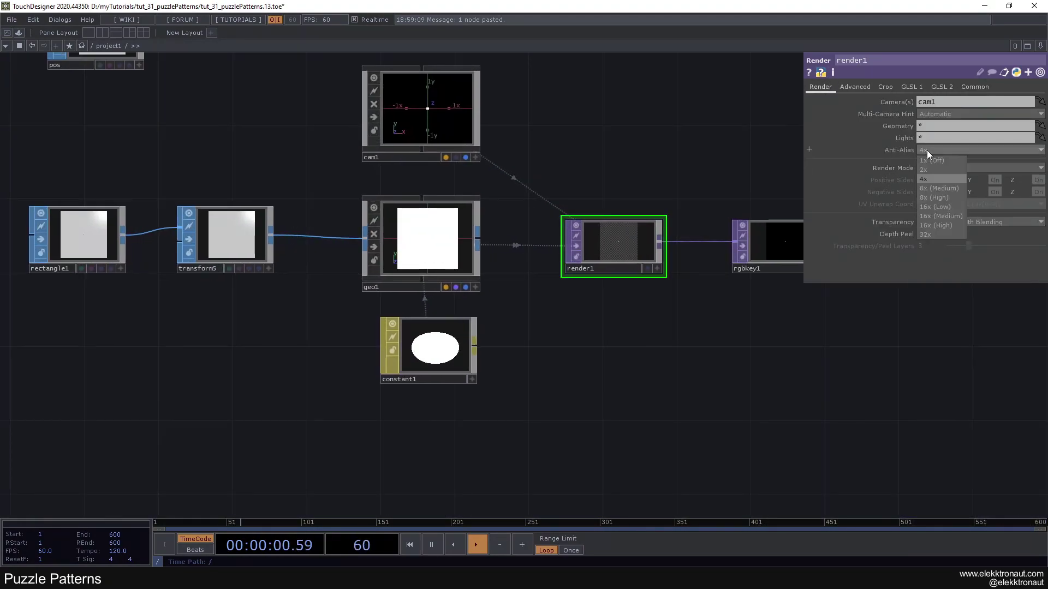
left_click(940, 224)
Step: Make the render1, rgbkey1 and bg nodes taller and line the row up with the geometry node
left_click_drag(595, 166, 505, 170)
right_click_drag(470, 140, 888, 331)
left_click_drag(886, 297, 720, 296)
left_click_drag(743, 238, 741, 217)
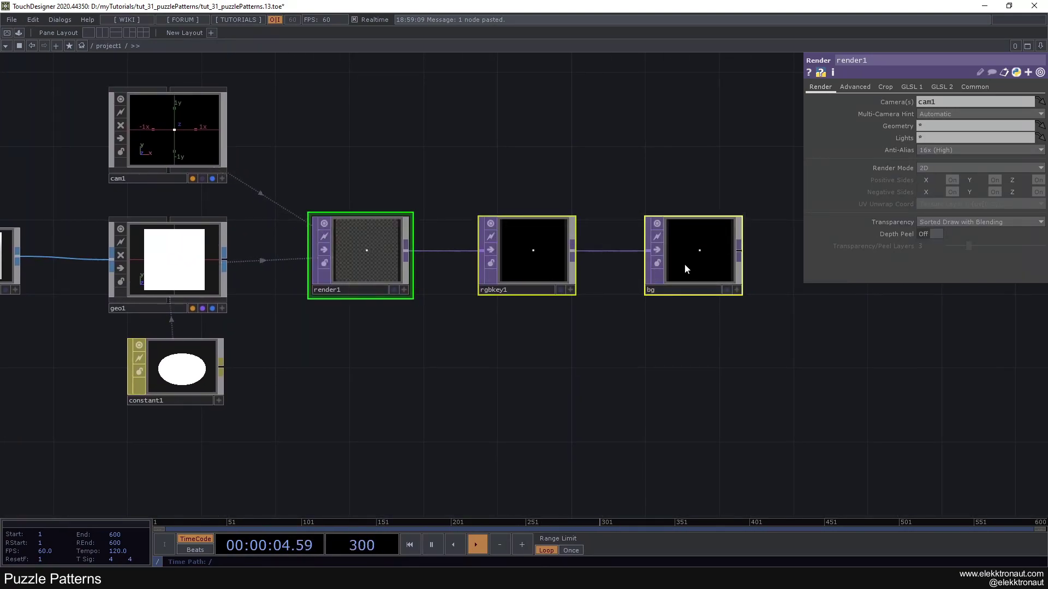
left_click_drag(685, 264, 685, 283)
left_click(578, 184)
Step: Show the bg TOP's output as the backdrop of the network
scroll(351, 262, "up", 5)
scroll(369, 269, "down", 5)
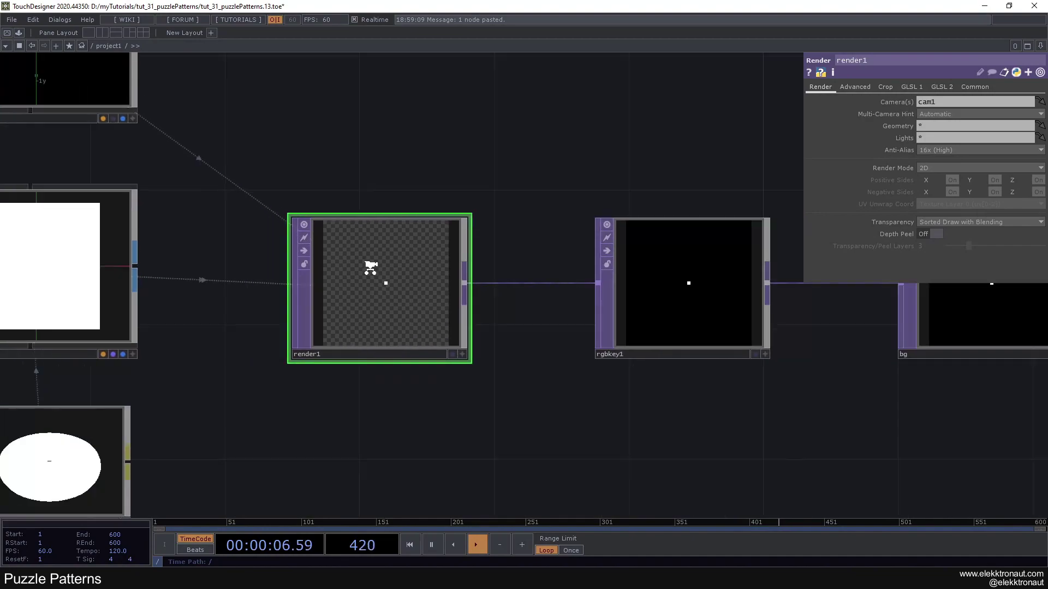
left_click(737, 313)
scroll(710, 325, "down", 3)
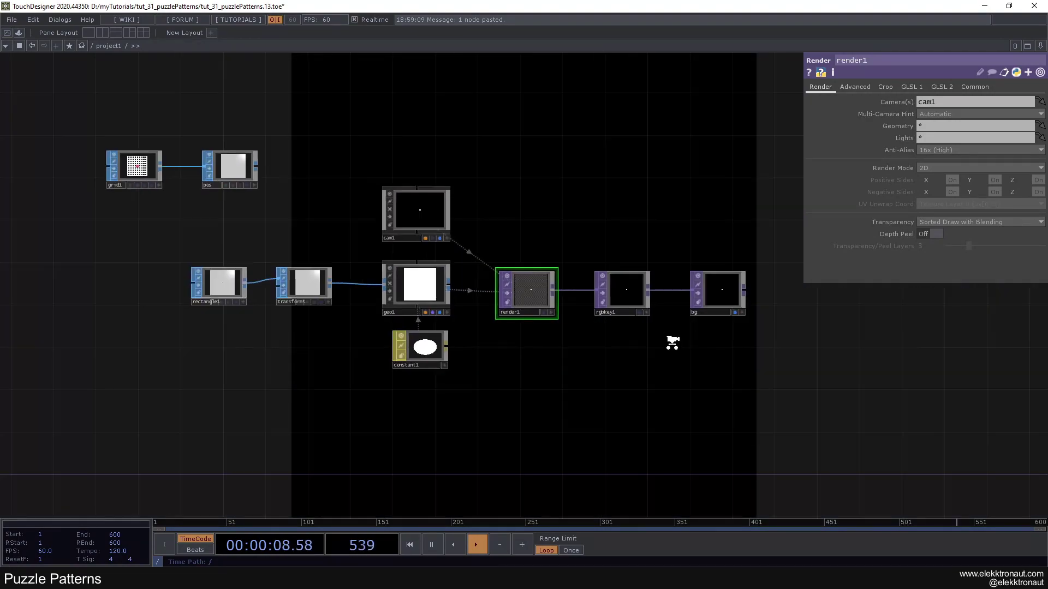
Step: Switch off the node viewers of cam1 and geo1, and turn on instancing for geo1
left_click_drag(476, 375, 724, 368)
scroll(569, 355, "up", 5)
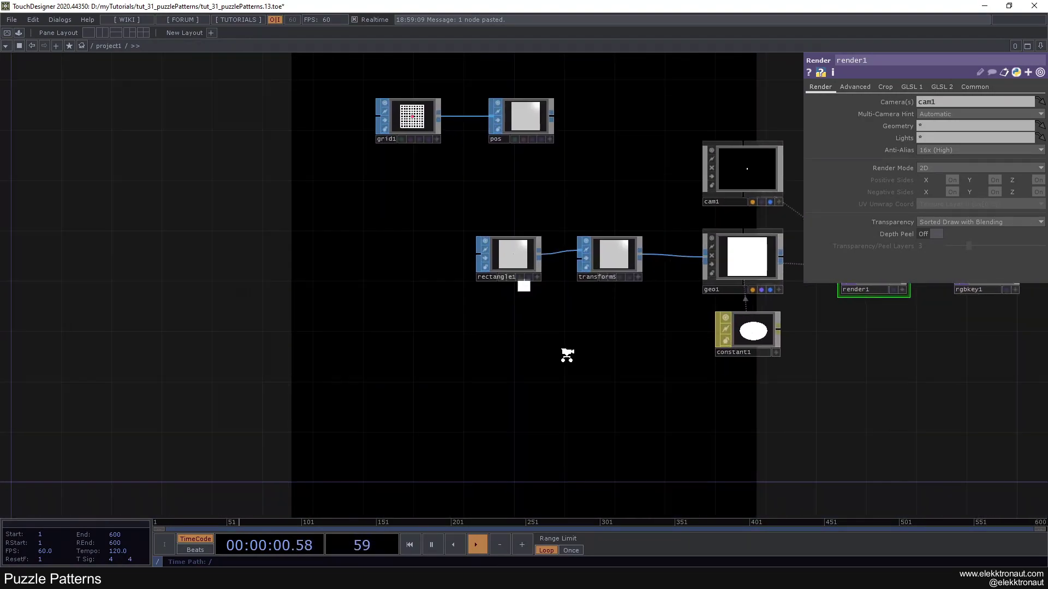
left_click_drag(535, 374, 548, 293)
scroll(538, 293, "down", 3)
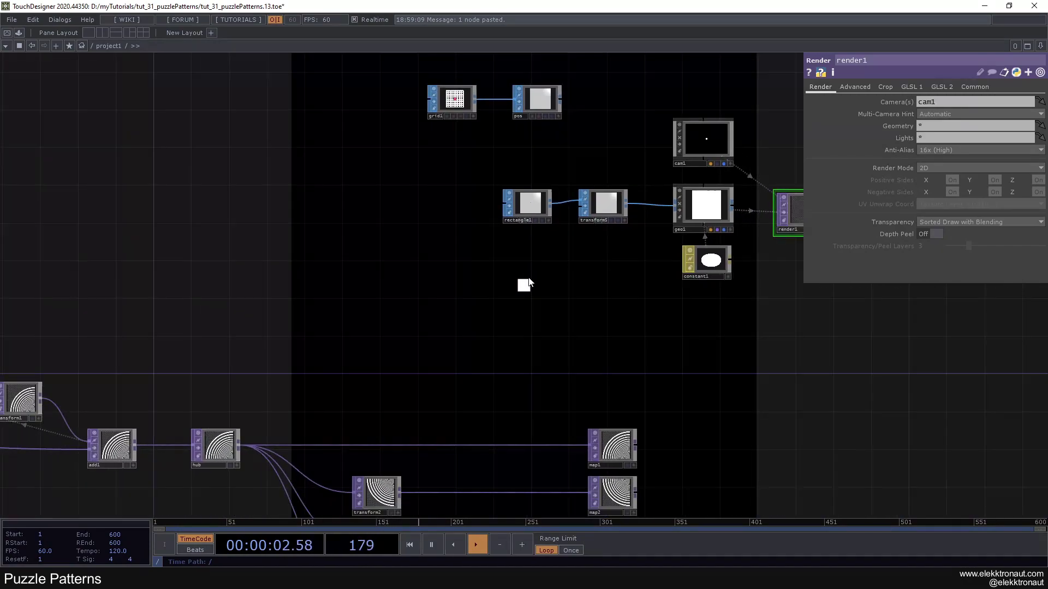
left_click_drag(545, 254, 515, 319)
right_click_drag(650, 147, 652, 255)
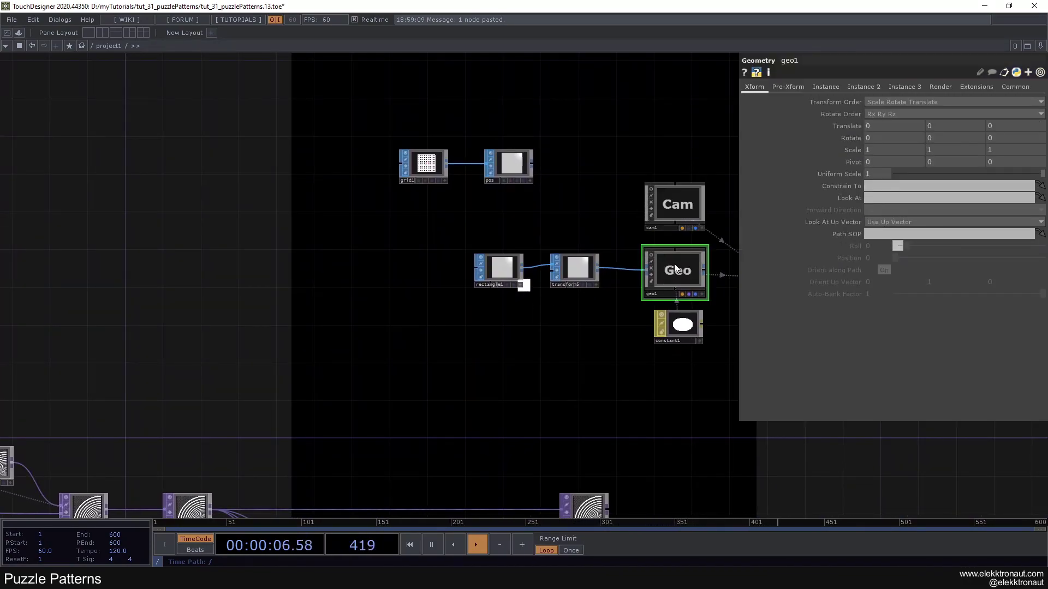
left_click(822, 87)
left_click(871, 102)
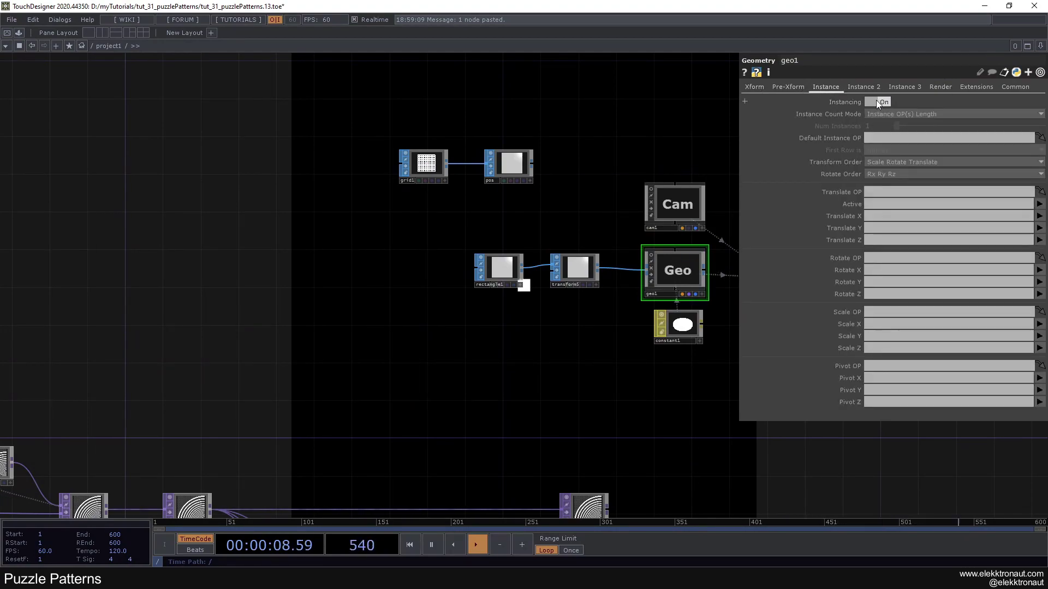
Step: Switch off the node viewers of the grid, pos, rectangle and transform SOPs
right_click_drag(371, 122, 402, 152)
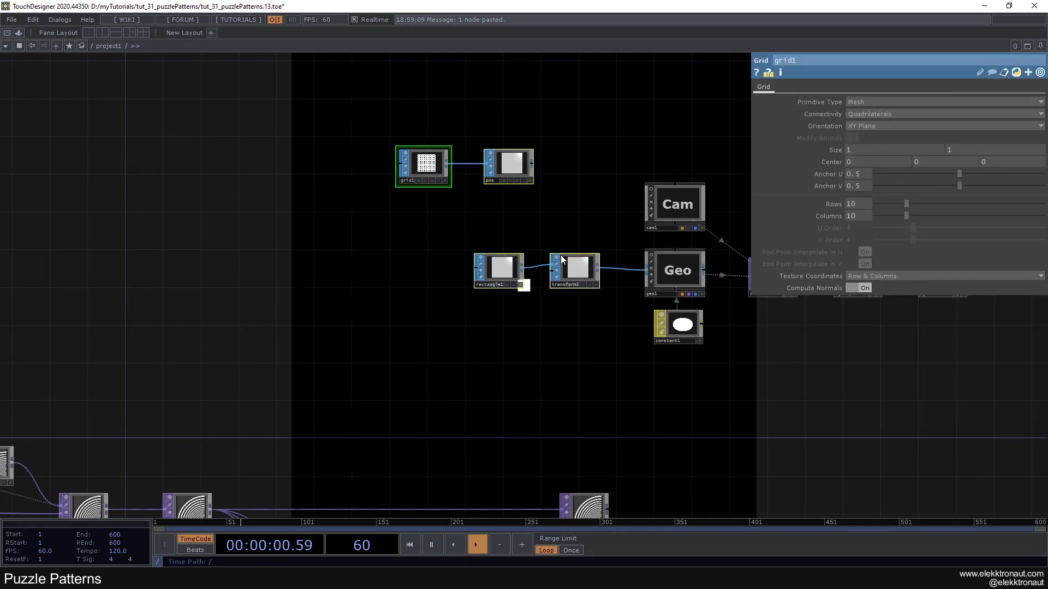
left_click(676, 276)
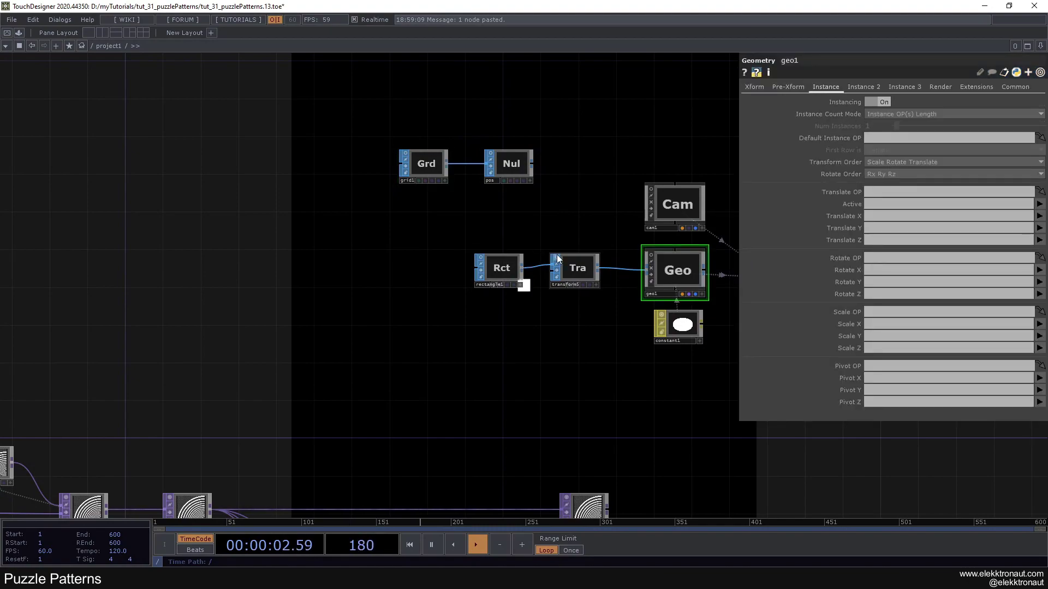
left_click_drag(559, 236, 524, 248)
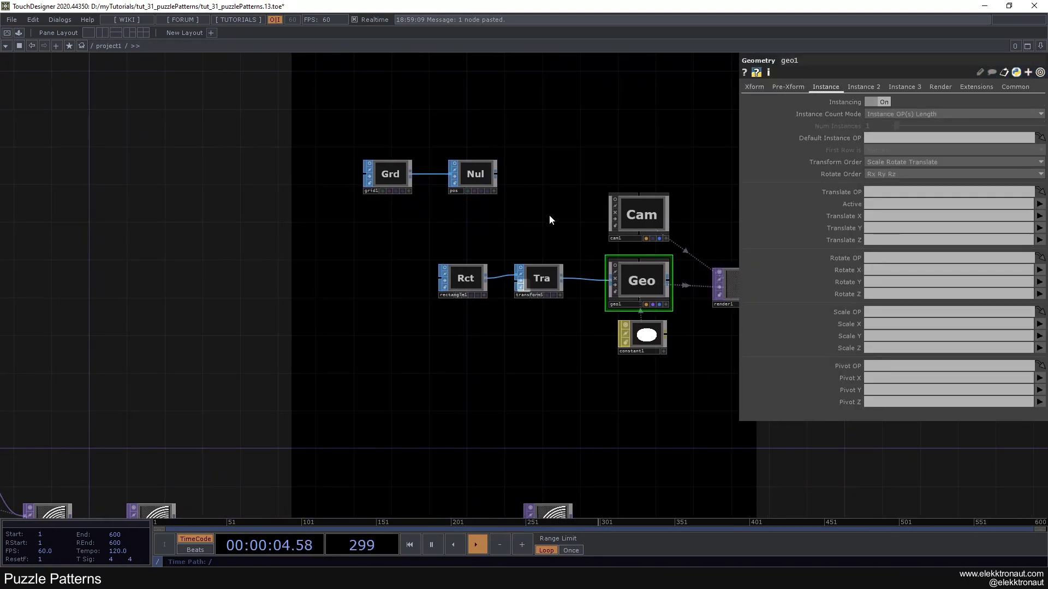
Step: Use pos as geo1's instance Translate OP, with Translate X set to P(0) and Translate Y to P(1)
left_click_drag(477, 178, 874, 192)
left_click_drag(545, 261, 531, 146)
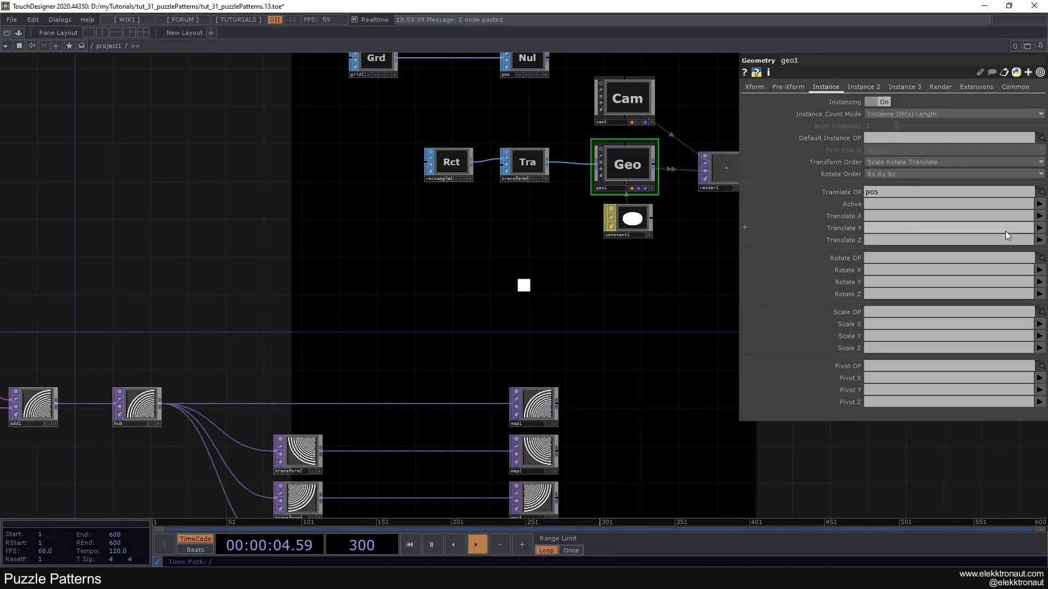
left_click(1039, 216)
left_click(1039, 229)
left_click(1039, 228)
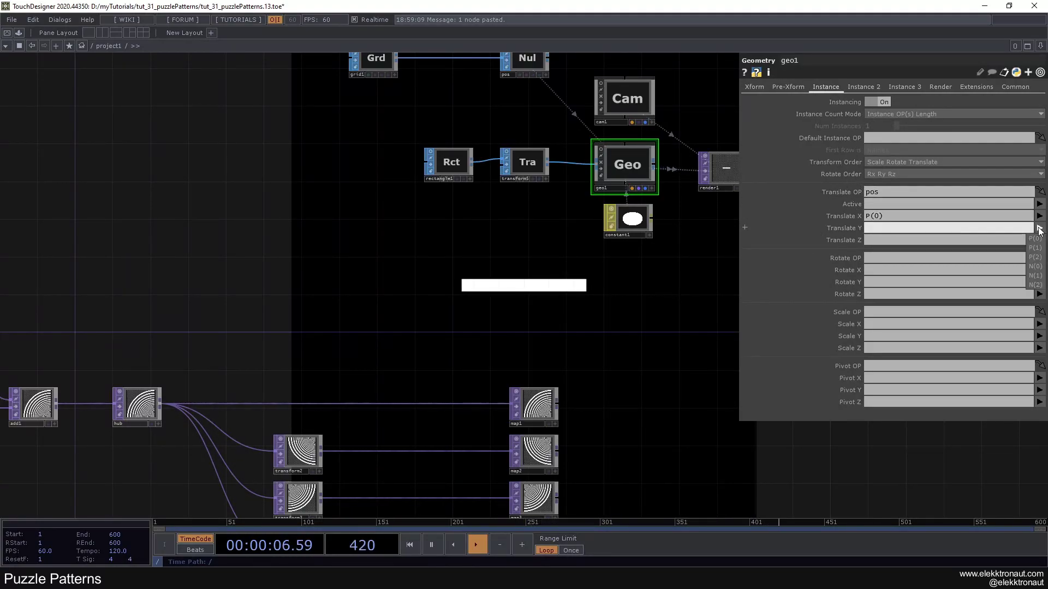
left_click(1034, 256)
left_click(1039, 228)
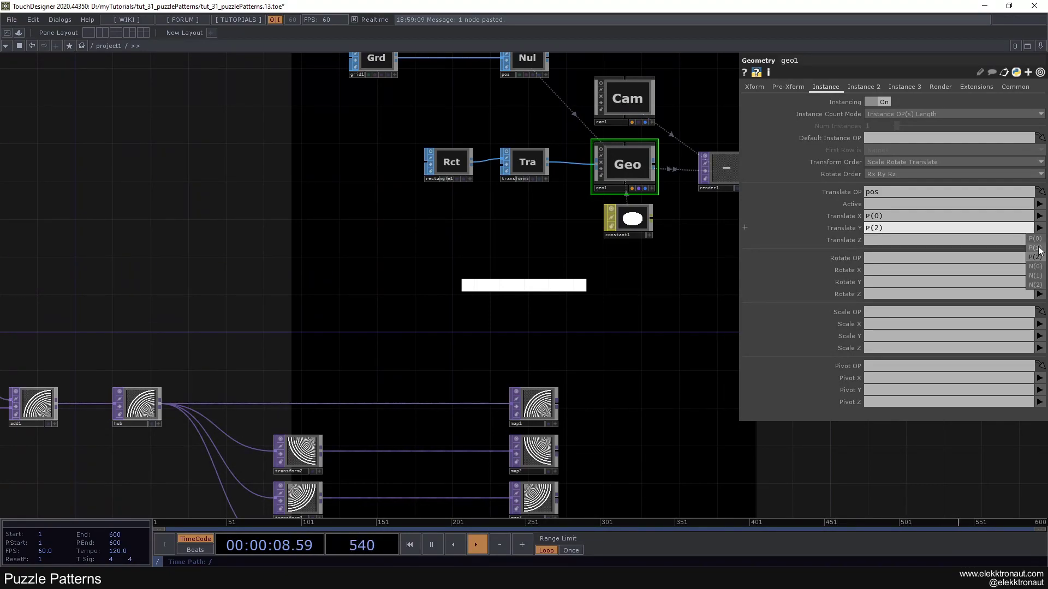
left_click(1035, 250)
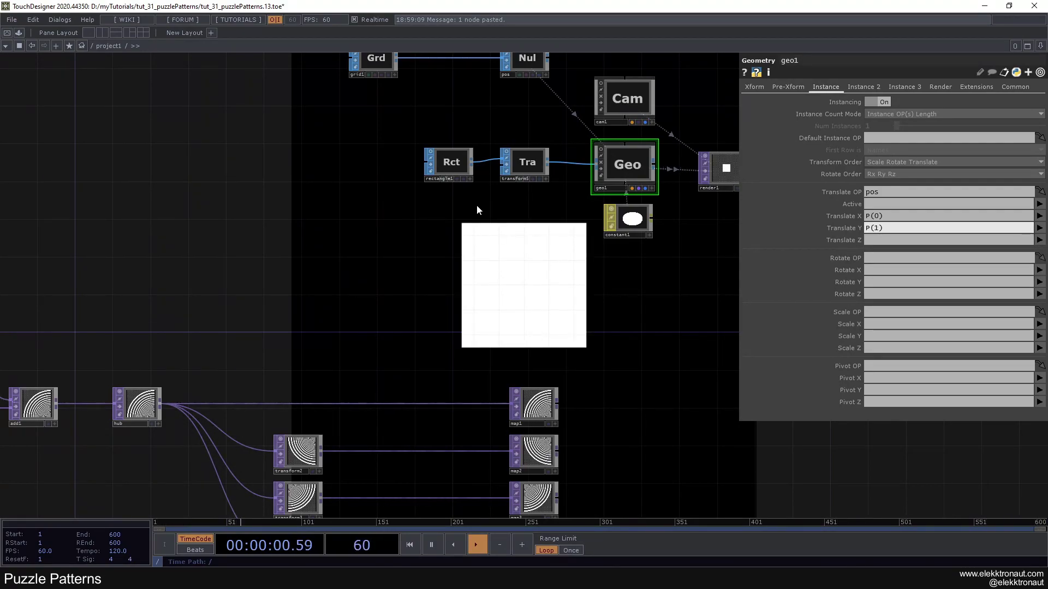
Step: Set the camera's Translate Z to 1.4 so the instanced grid fills the render
left_click_drag(557, 249, 518, 298)
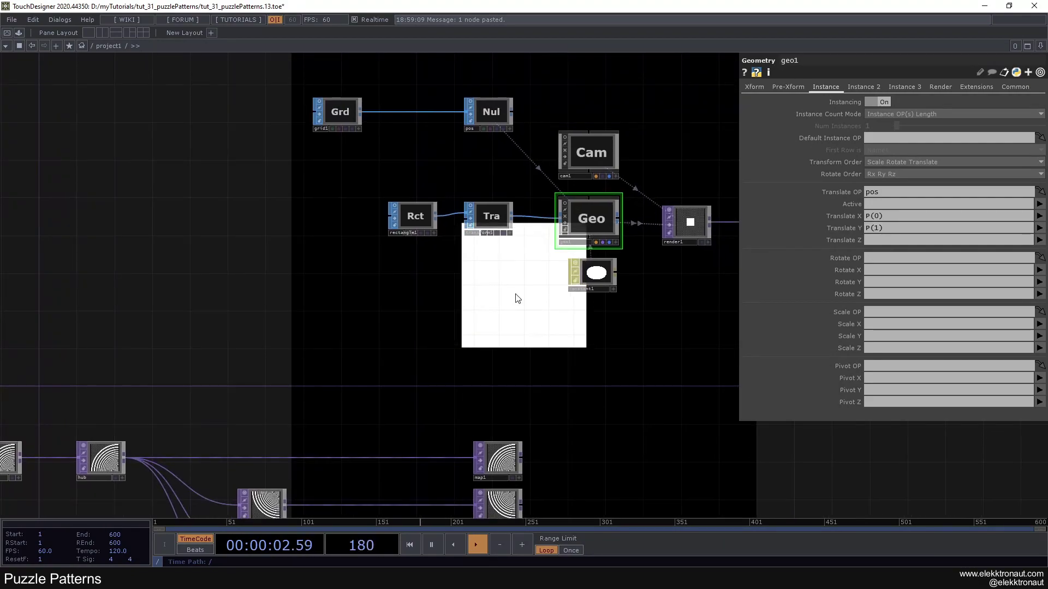
left_click(592, 156)
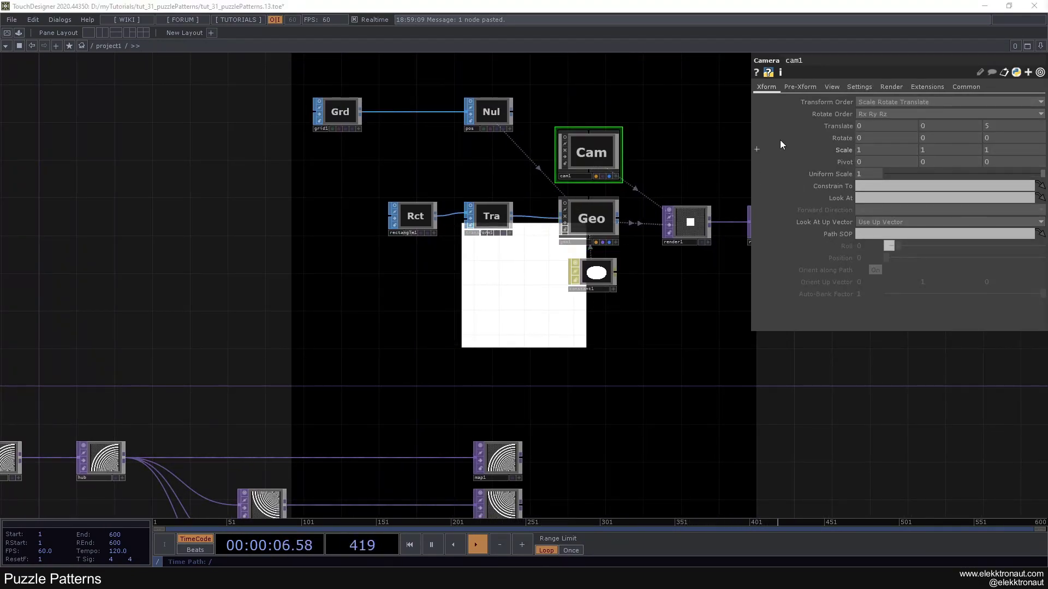
left_click(1001, 129)
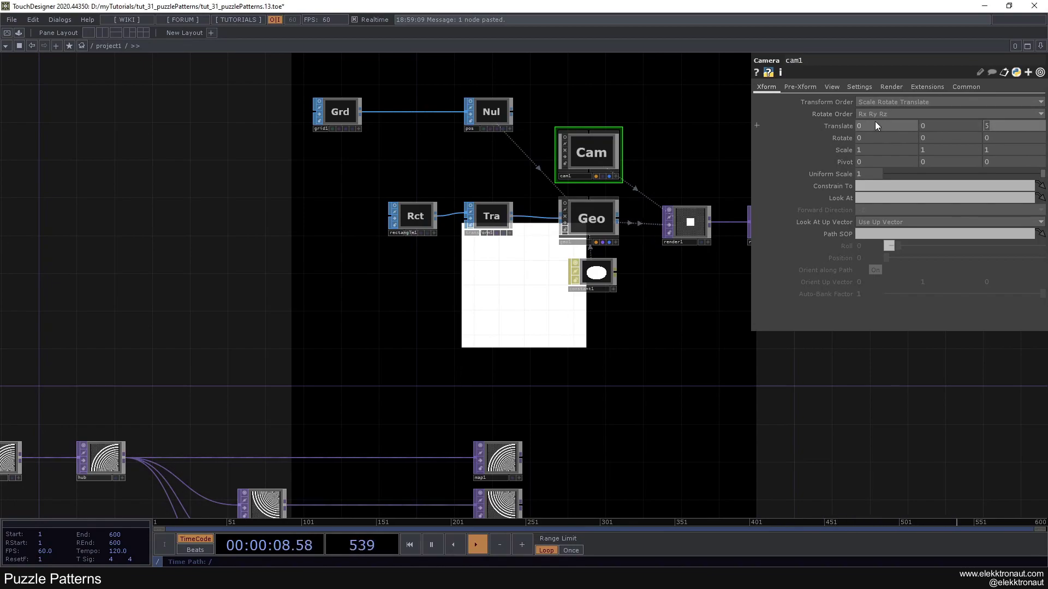
type("1.4")
key("Return")
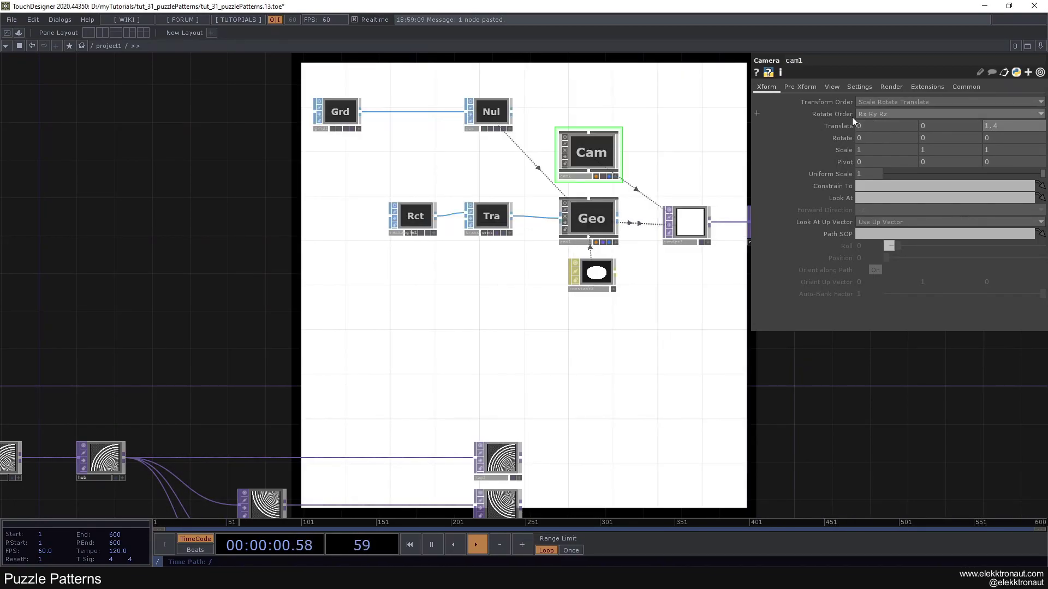
left_click_drag(375, 312, 485, 388)
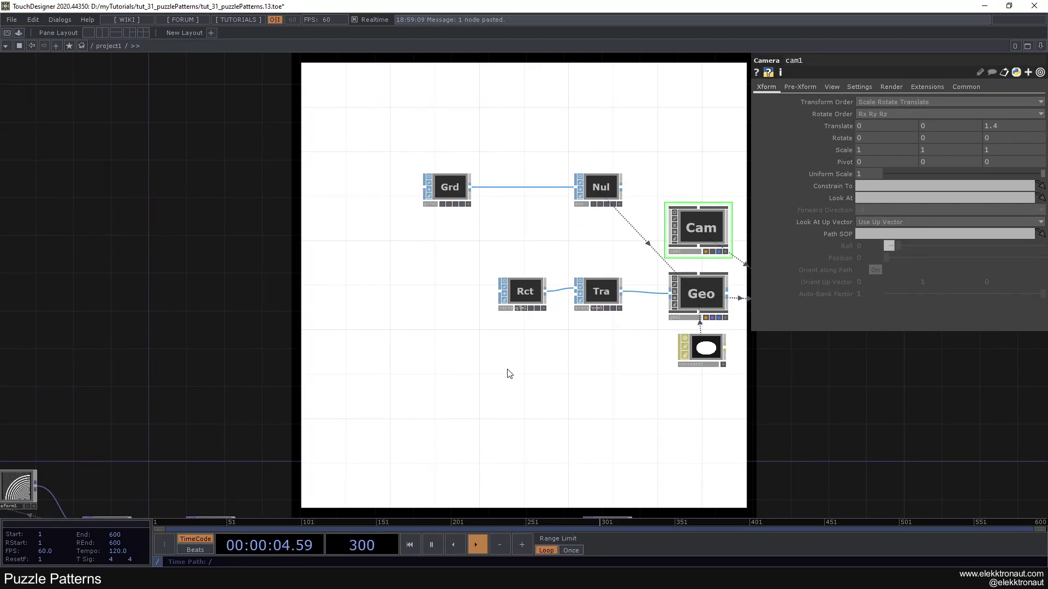
left_click_drag(411, 401, 394, 427)
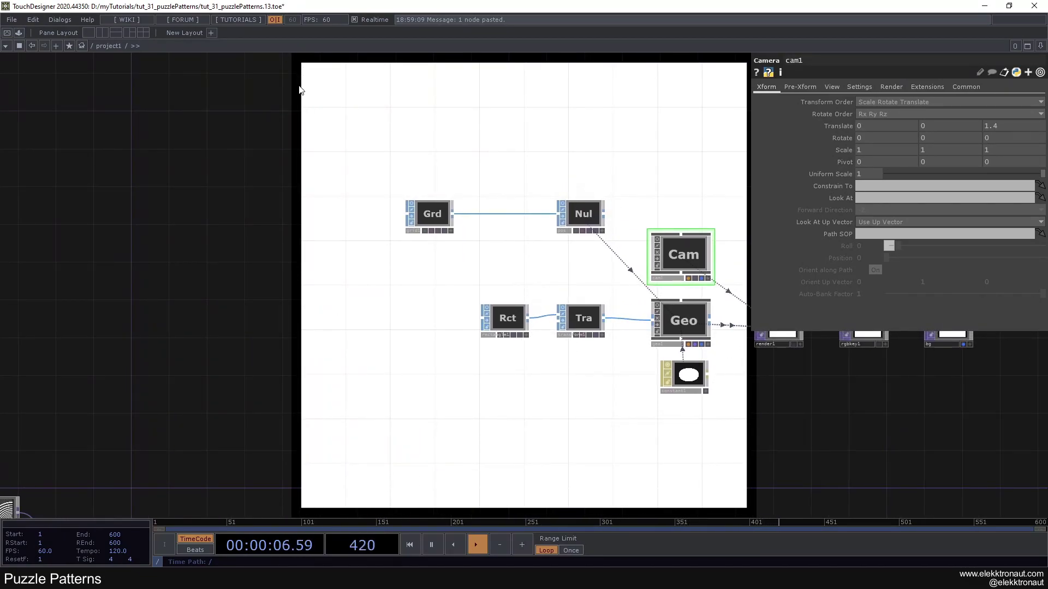
Step: Try a uniform scale of 0.091 on the transform SOP after the rectangle to open gaps between the instances
left_click_drag(349, 304, 304, 265)
left_click(503, 283)
left_click_drag(506, 330, 340, 264)
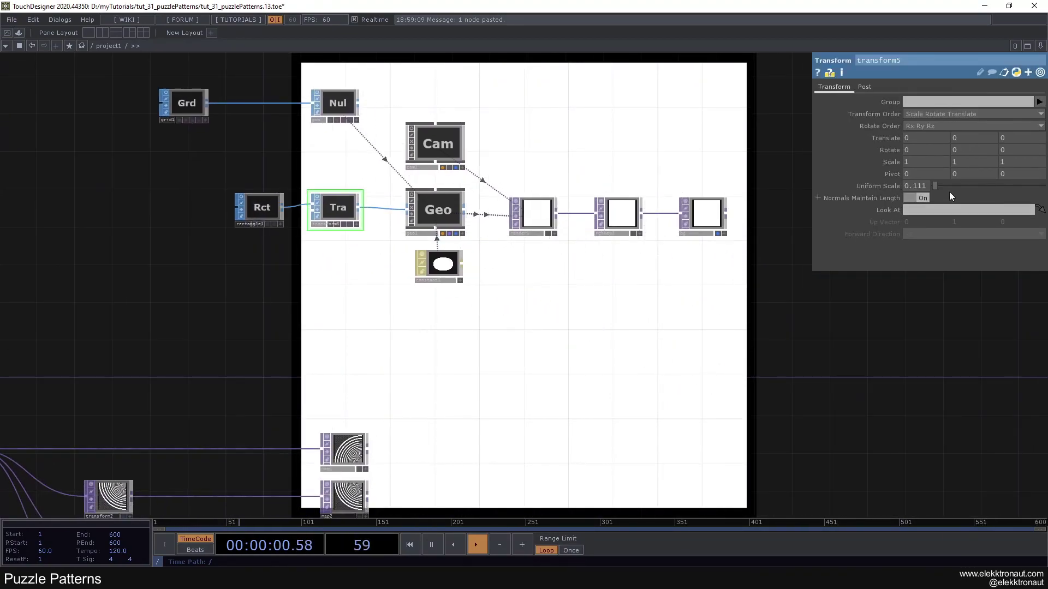
middle_click_drag(927, 188, 919, 174)
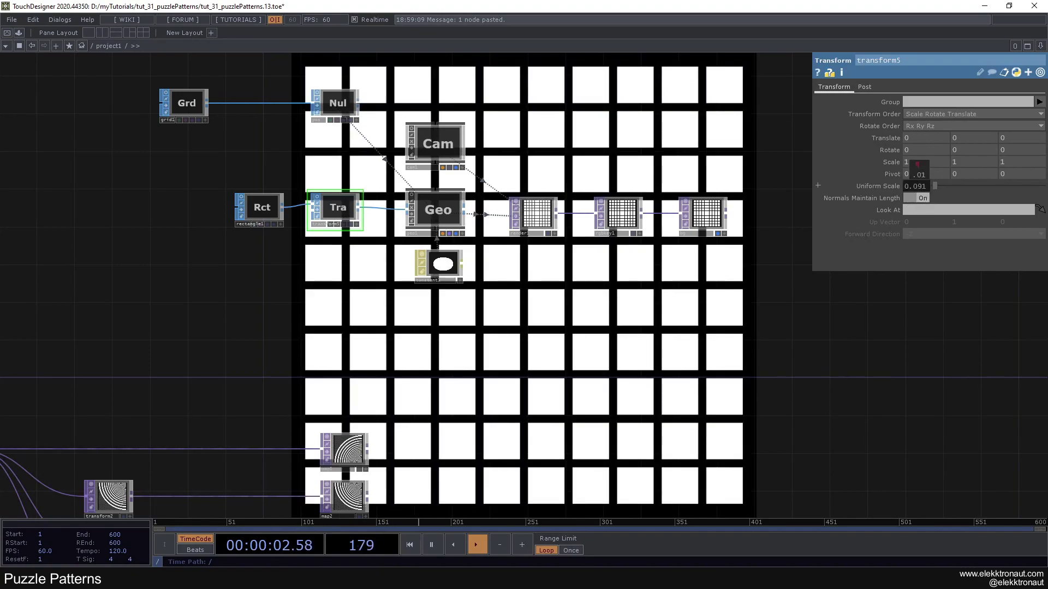
left_click_drag(602, 338, 512, 255)
left_click_drag(494, 311, 688, 473)
left_click_drag(443, 356, 535, 367)
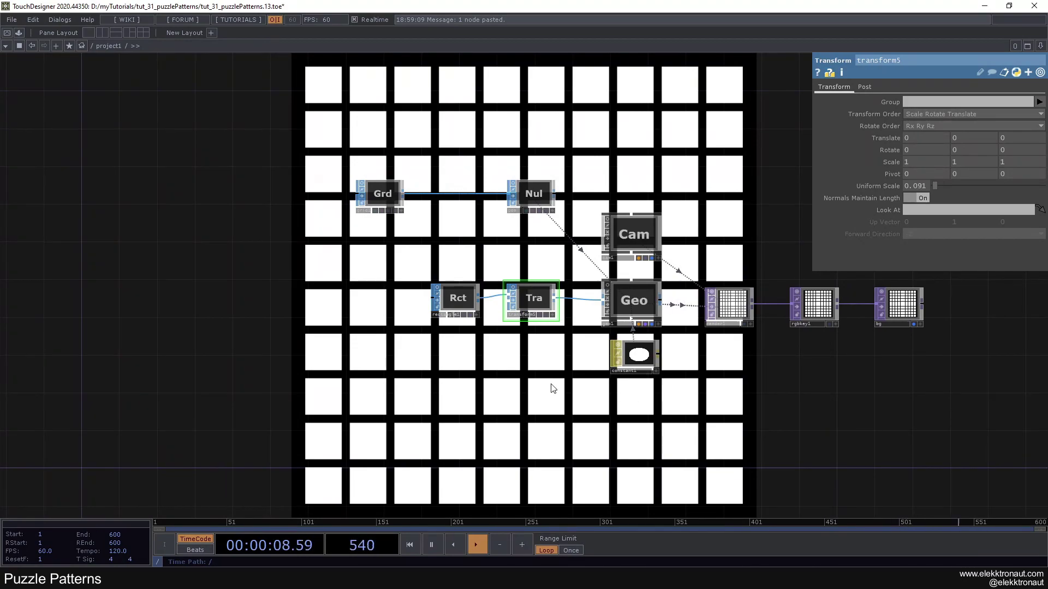
Step: Look over the map1 texture, then undo the last uniform scale change on the rectangle's transform SOP
left_click_drag(522, 392, 560, 145)
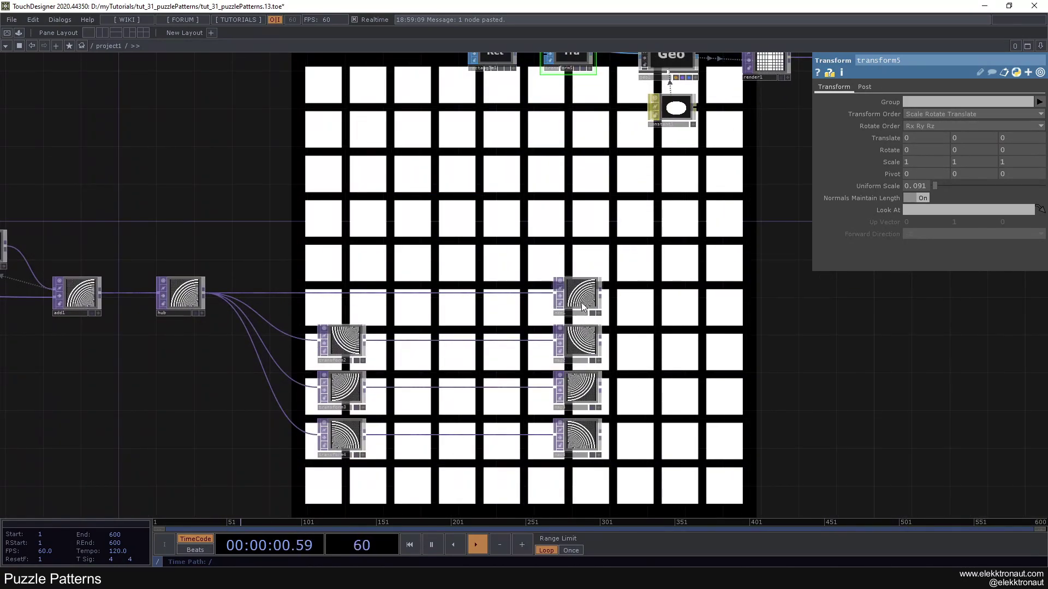
left_click(580, 294)
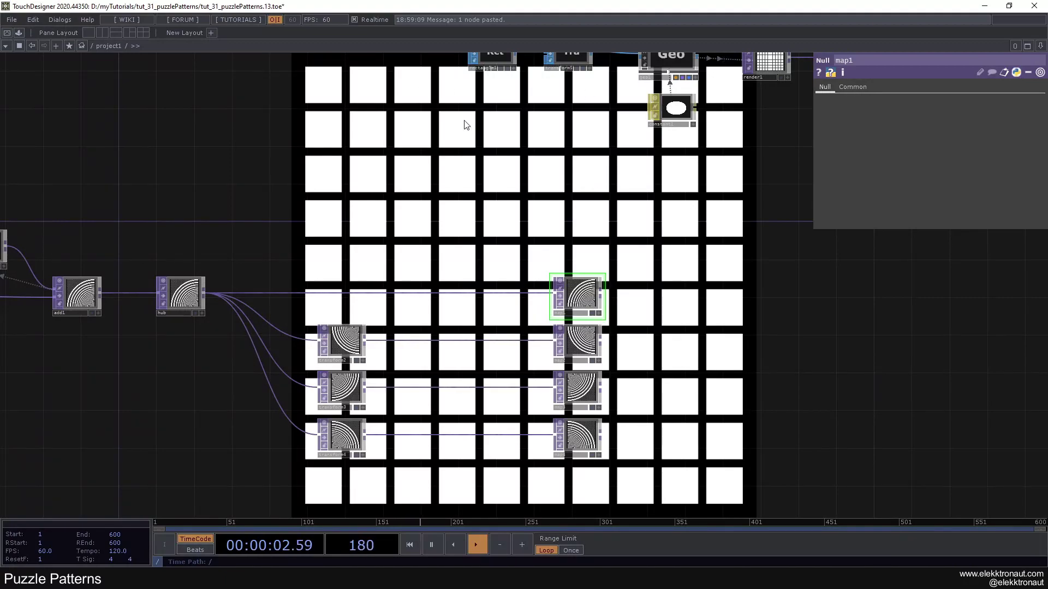
left_click_drag(518, 113, 510, 234)
left_click(576, 178)
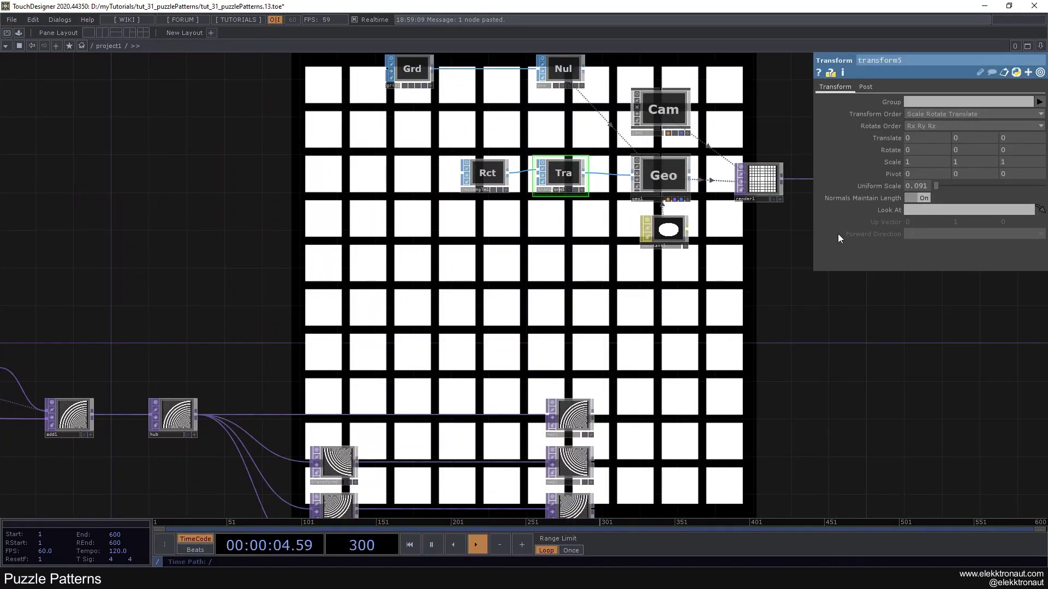
key("ctrl+z")
key("ctrl+z")
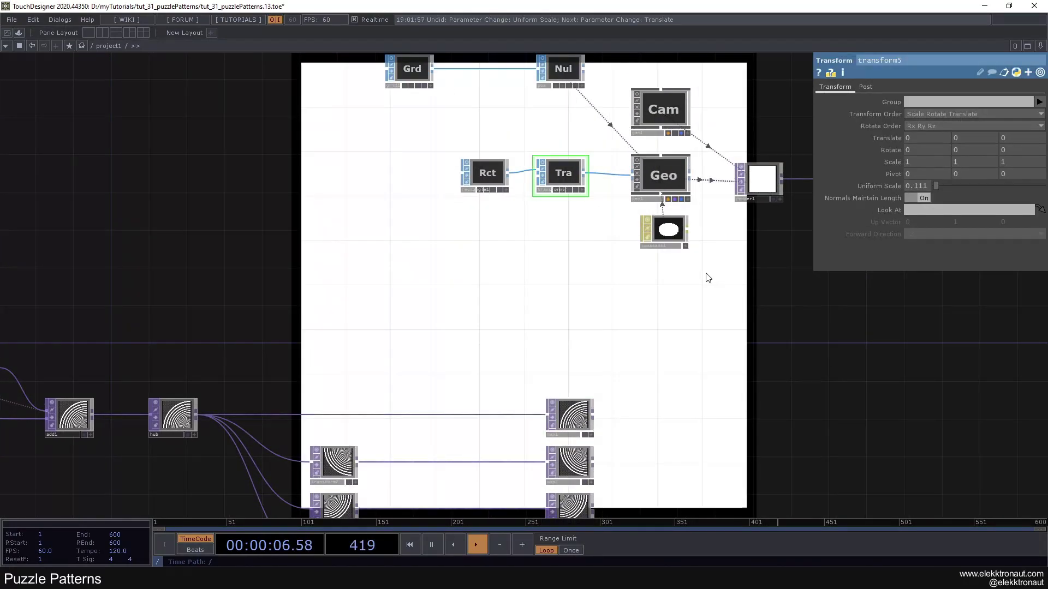
Step: Add a Noise TOP to the network in the empty area before the grid SOP
left_click_drag(400, 285, 511, 344)
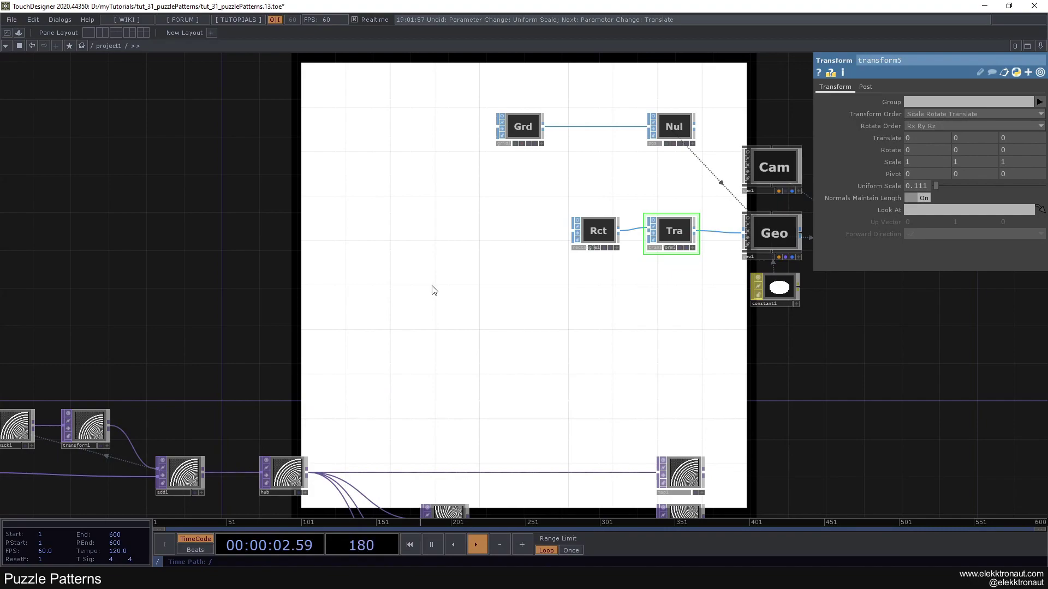
left_click_drag(433, 290, 587, 248)
key("Tab")
type("n")
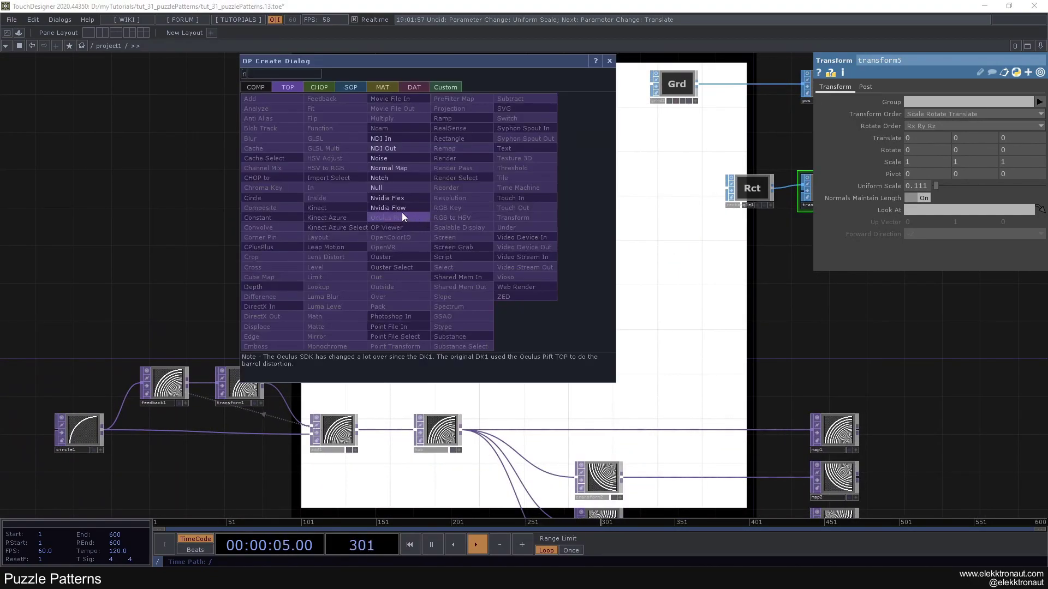
left_click(380, 158)
scroll(393, 218, "up", 4)
left_click(372, 244)
scroll(373, 244, "down", 3)
left_click_drag(397, 198, 369, 254)
Step: Set the Noise TOP's resolution width to the grid's point count with the expression op('grid1').numPoints
left_click(684, 158)
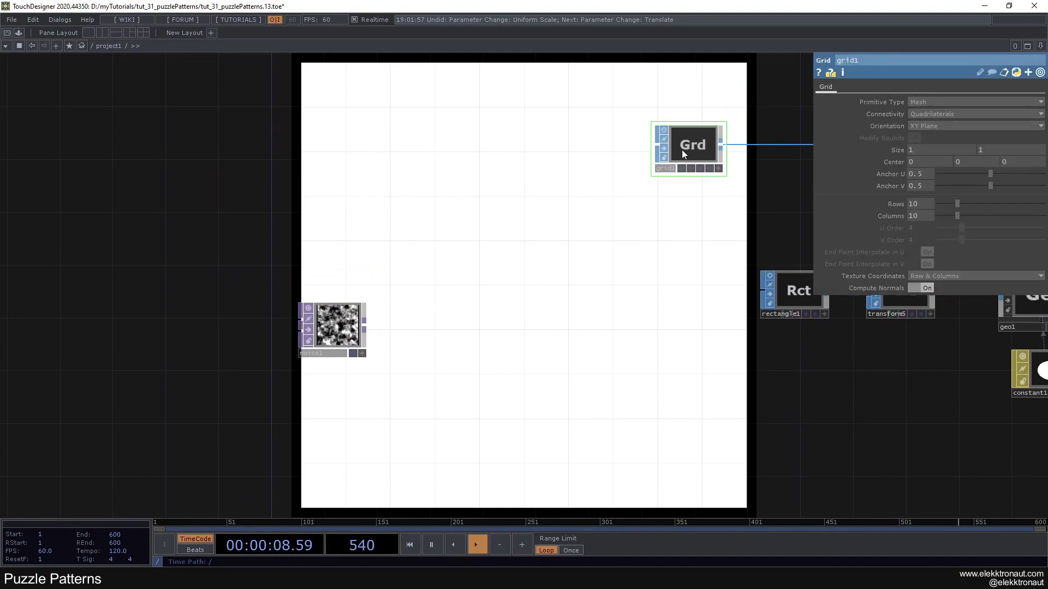
left_click(355, 314)
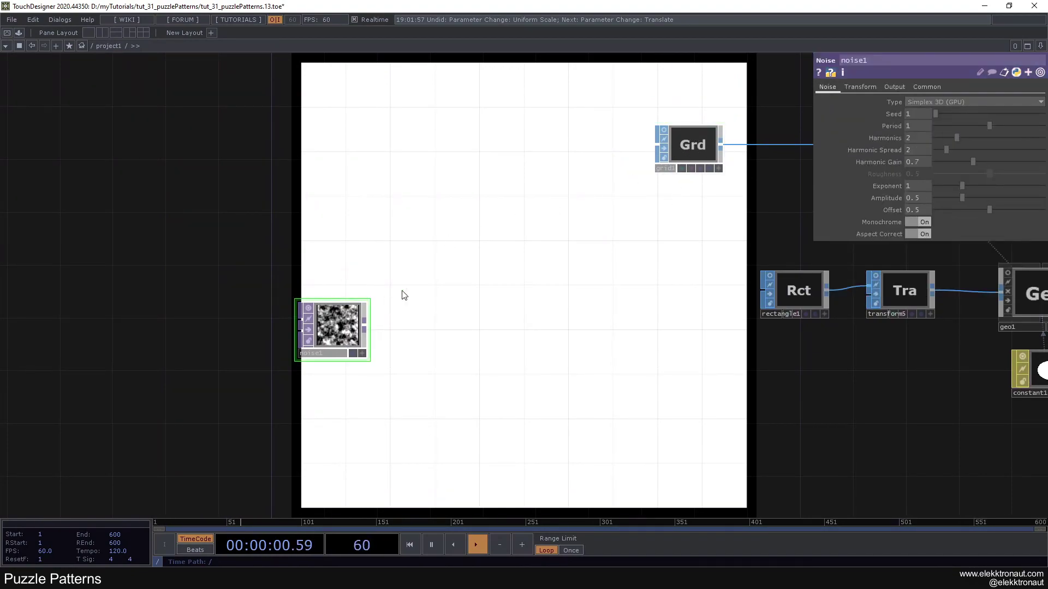
scroll(382, 314, "up", 3)
left_click(925, 87)
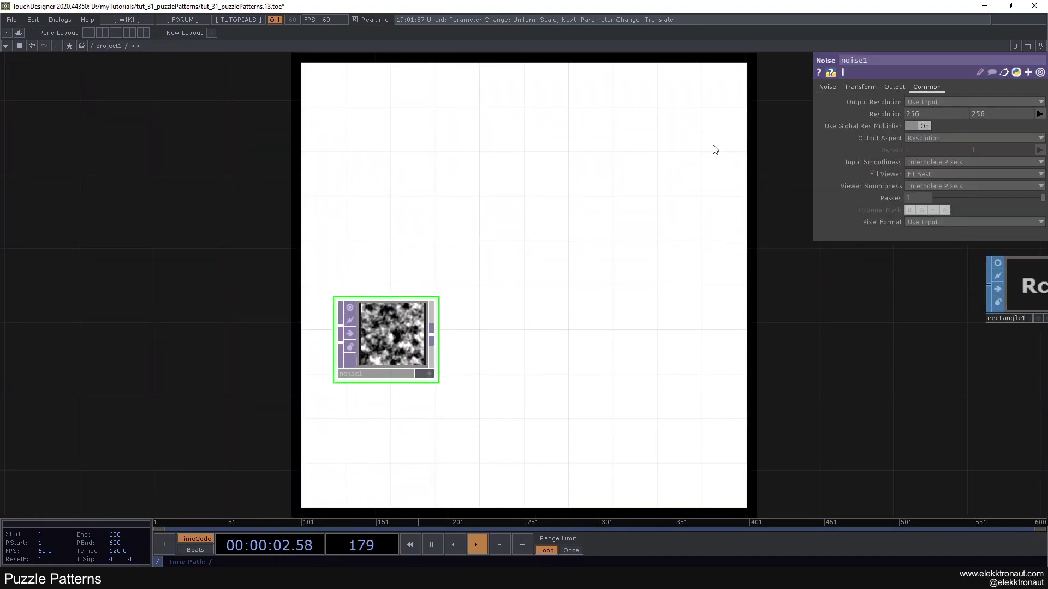
left_click_drag(739, 139, 632, 187)
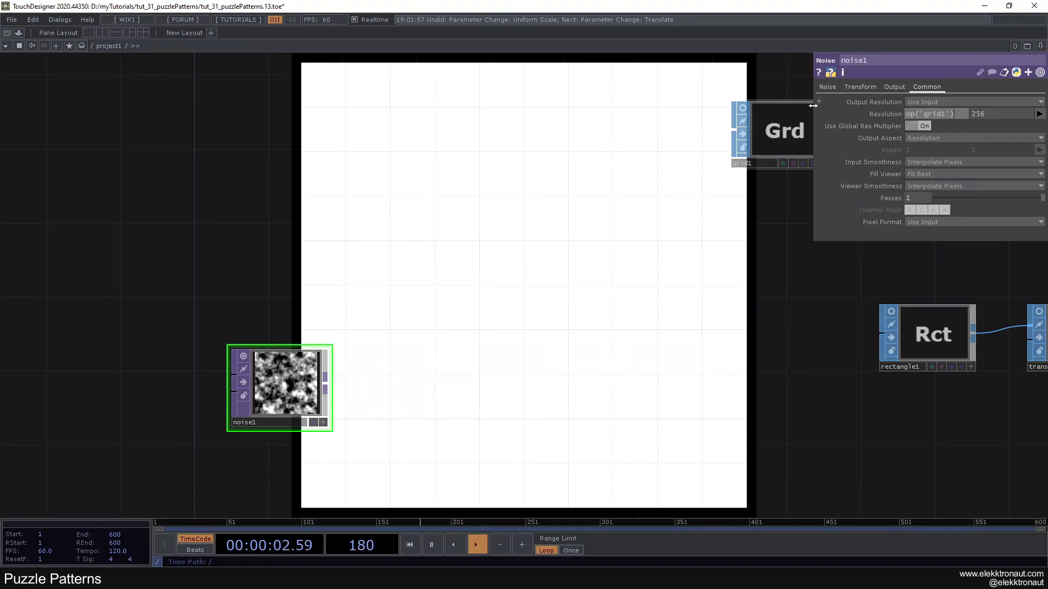
type("mPoints")
key("Return")
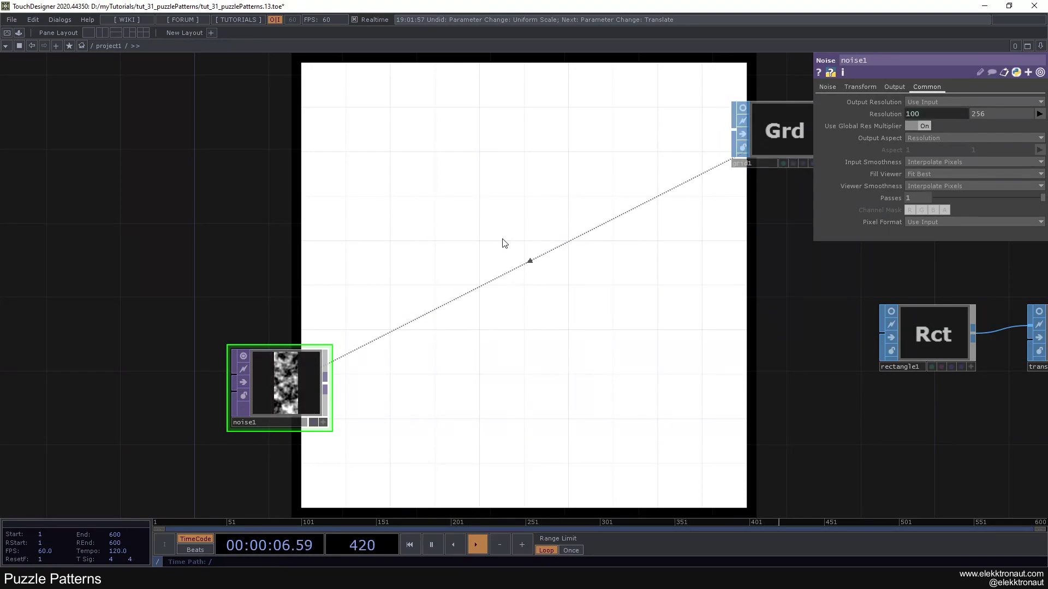
Step: Set the Noise TOP's resolution height to 1 and reposition the node closer to the grid
left_click(882, 114)
left_click(886, 112)
left_click_drag(1015, 113, 811, 121)
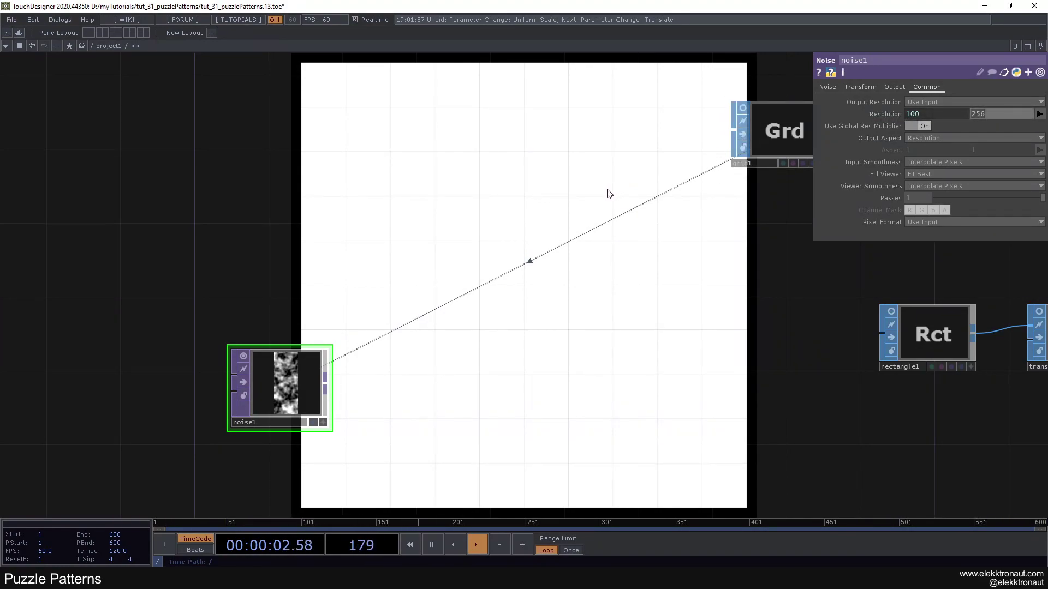
type("1")
key("Return")
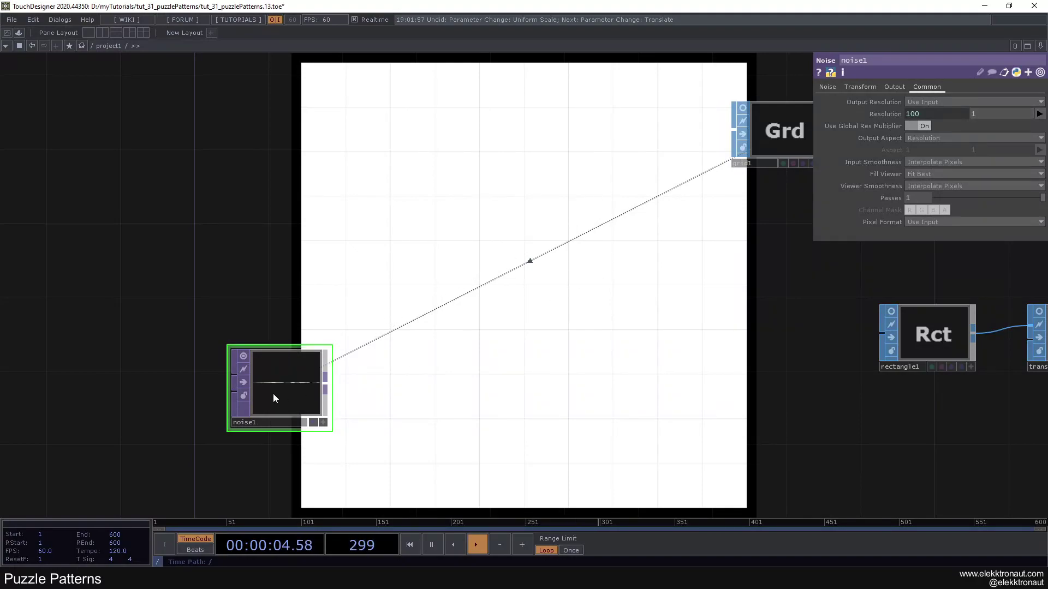
left_click_drag(284, 349, 370, 320)
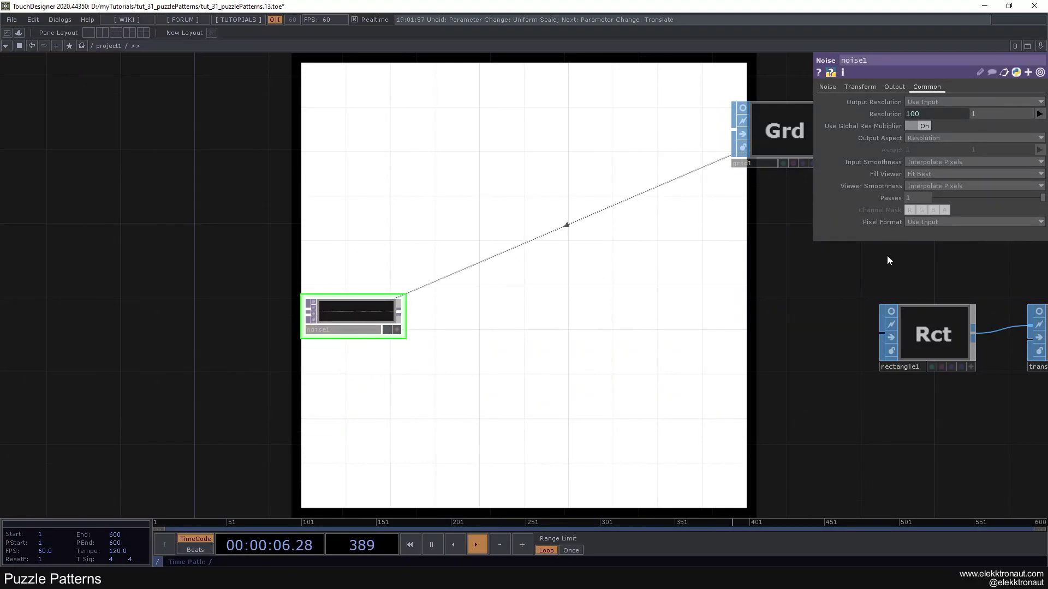
Step: Set the noise's pixel format to 32-bit float (RGBA) and both input and viewer smoothness to Nearest Pixel
left_click(910, 221)
left_click(922, 269)
left_click(921, 163)
left_click(921, 172)
left_click(924, 186)
left_click(932, 194)
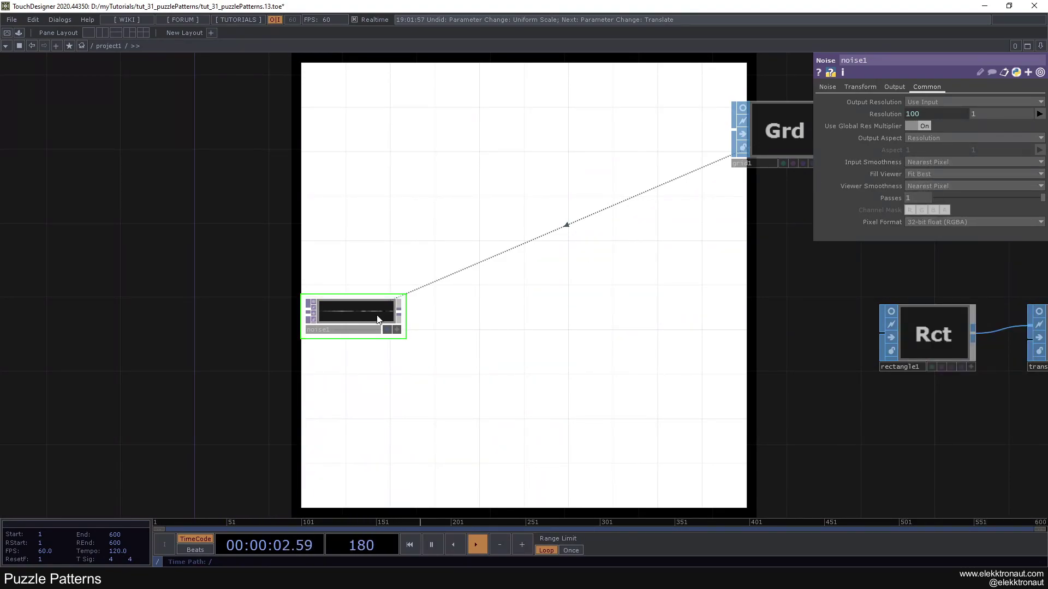
Step: Inspect the noise's pixel row up close and set its period to .05
scroll(357, 324, "up", 5)
scroll(357, 324, "up", 6)
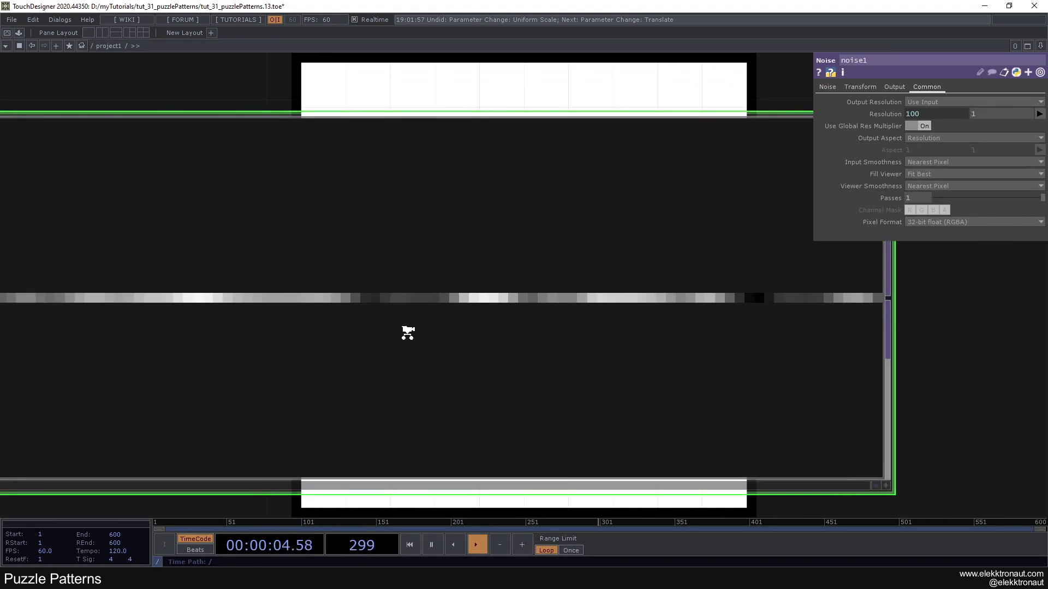
scroll(402, 335, "down", 3)
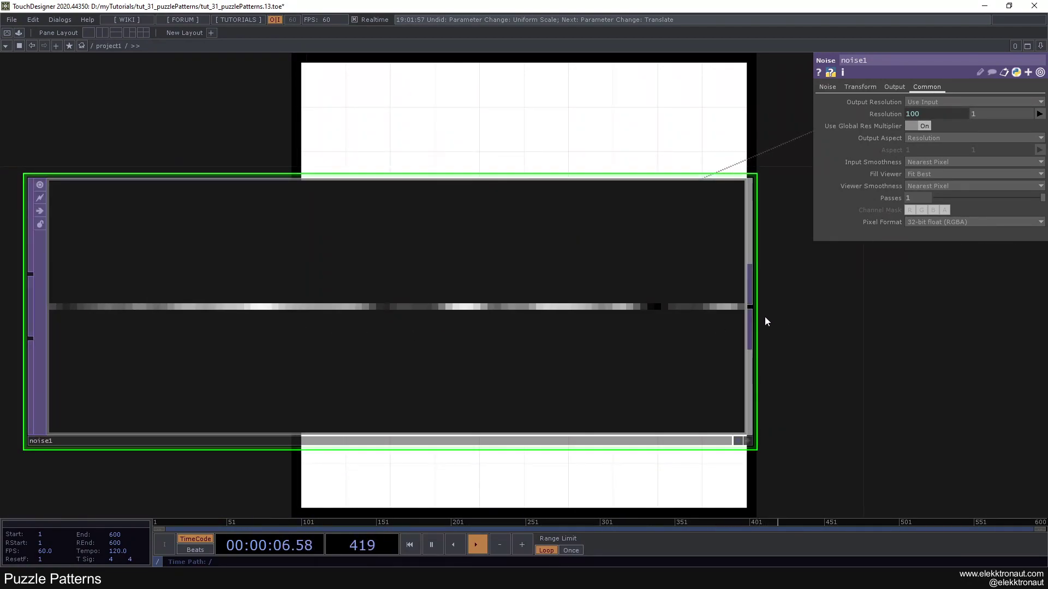
scroll(485, 335, "down", 2)
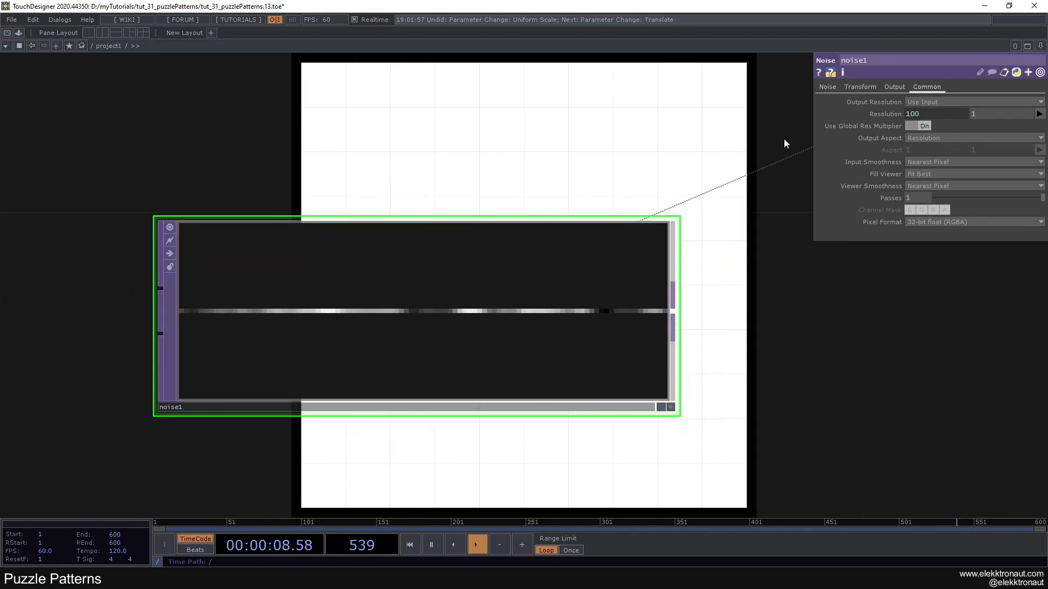
left_click(826, 87)
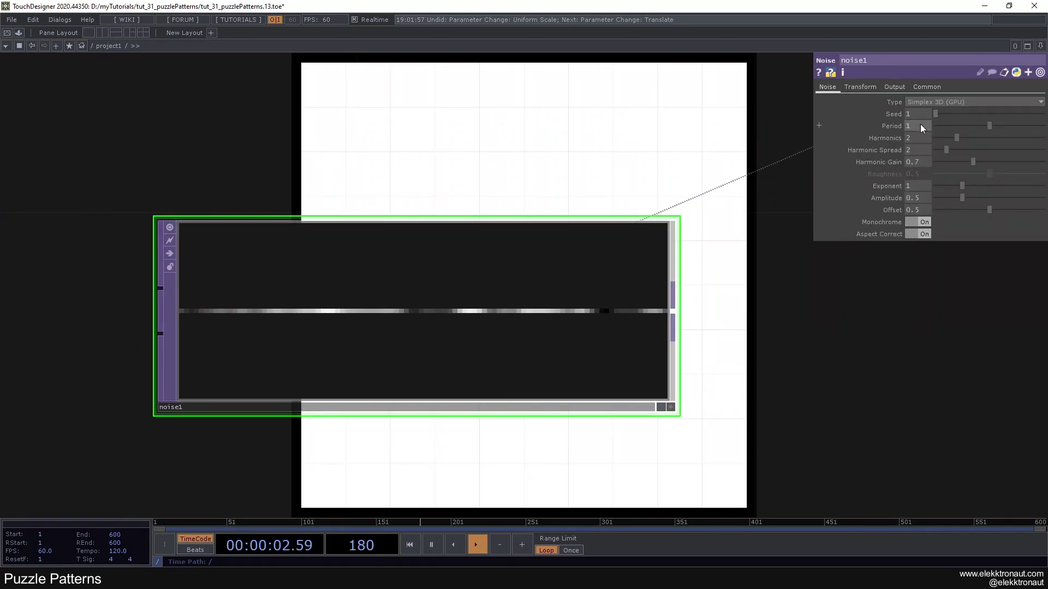
type(".05")
key("Return")
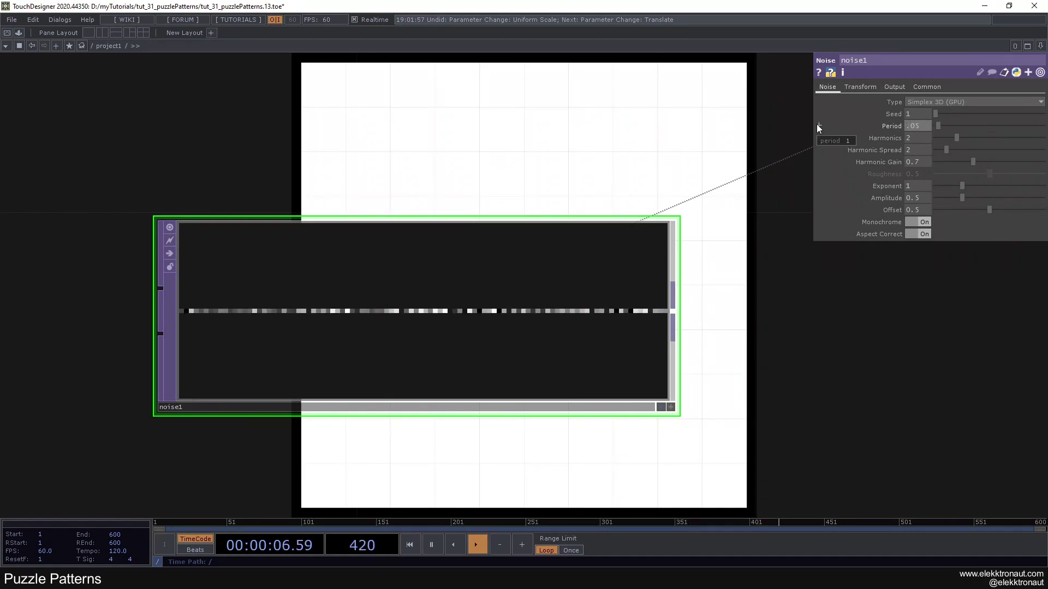
Step: Append a Null TOP to the noise, name it index, and align it level with the noise node
scroll(418, 281, "down", 1)
scroll(420, 280, "down", 5)
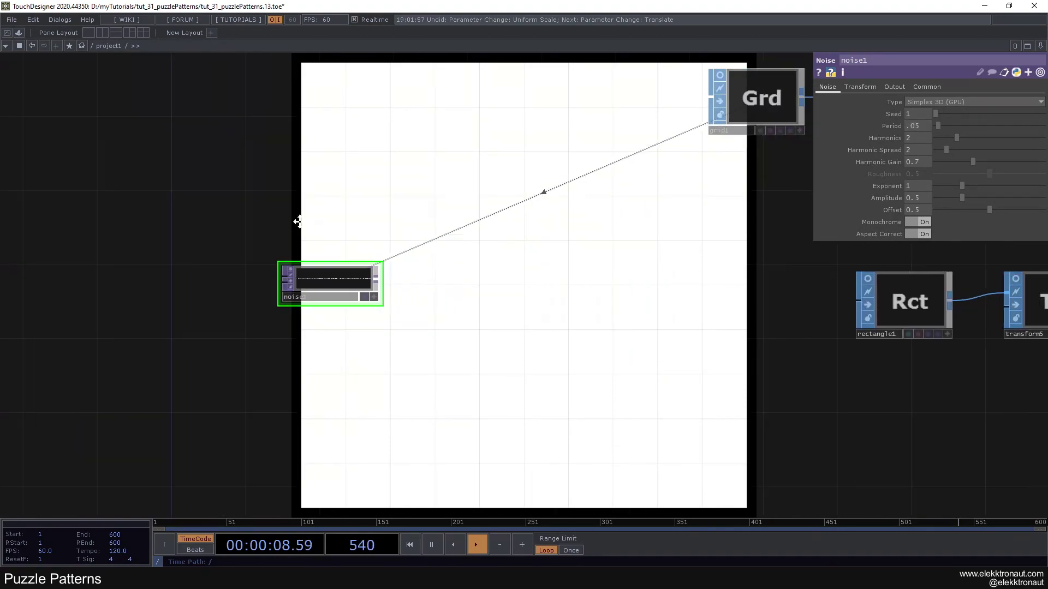
key("alt+n")
left_click(539, 286)
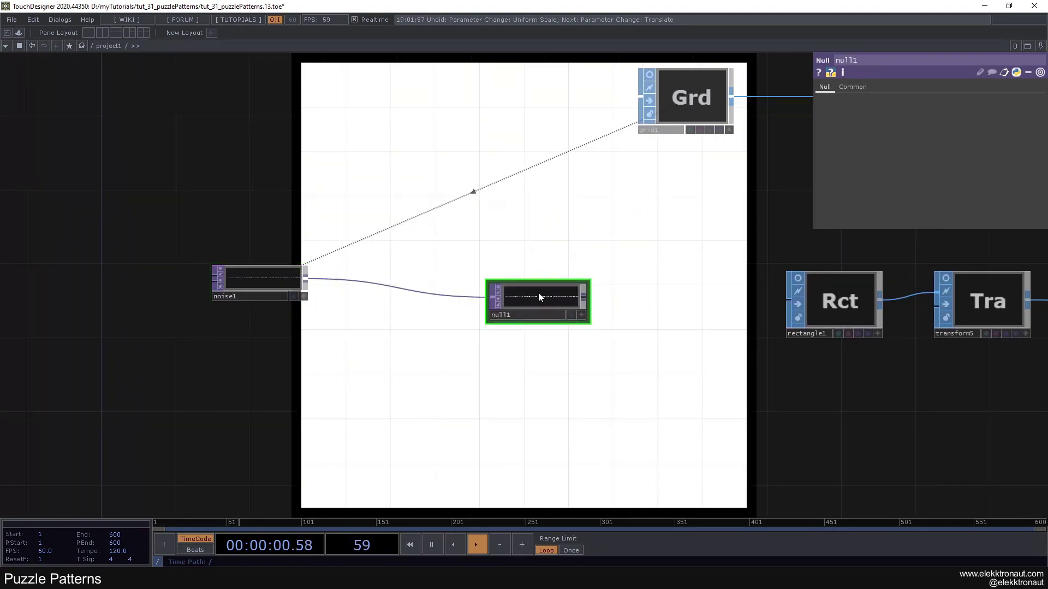
left_click(517, 317)
type("inde")
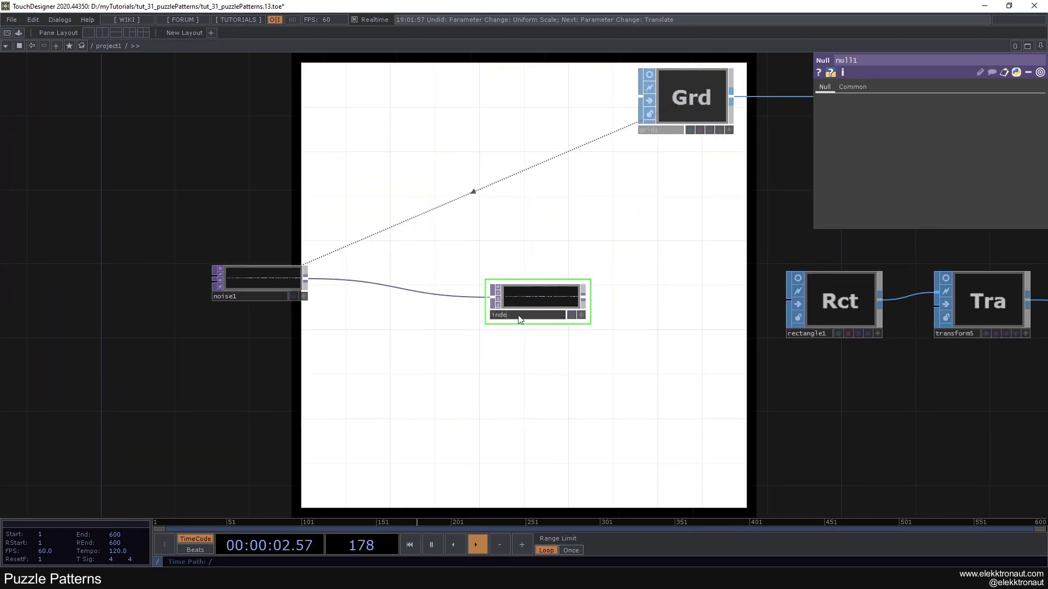
type("x")
key("Return")
left_click_drag(532, 297, 530, 277)
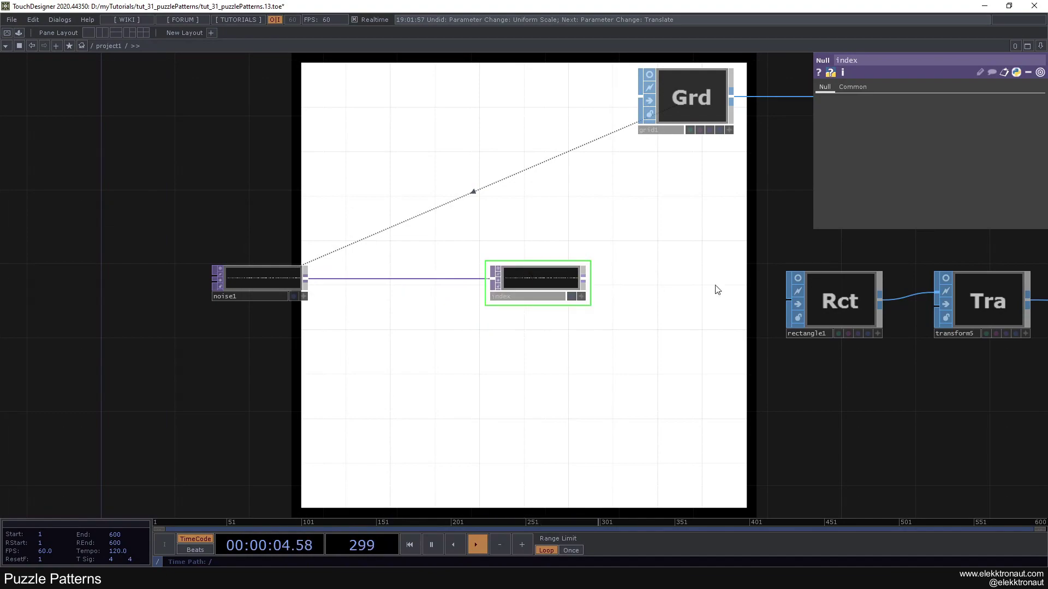
Step: Open geo1's Instance 2 parameters and activate the Instance Textures field
scroll(520, 285, "down", 2)
left_click_drag(580, 244, 295, 214)
scroll(371, 243, "down", 2)
left_click_drag(592, 294, 658, 239)
left_click(675, 204)
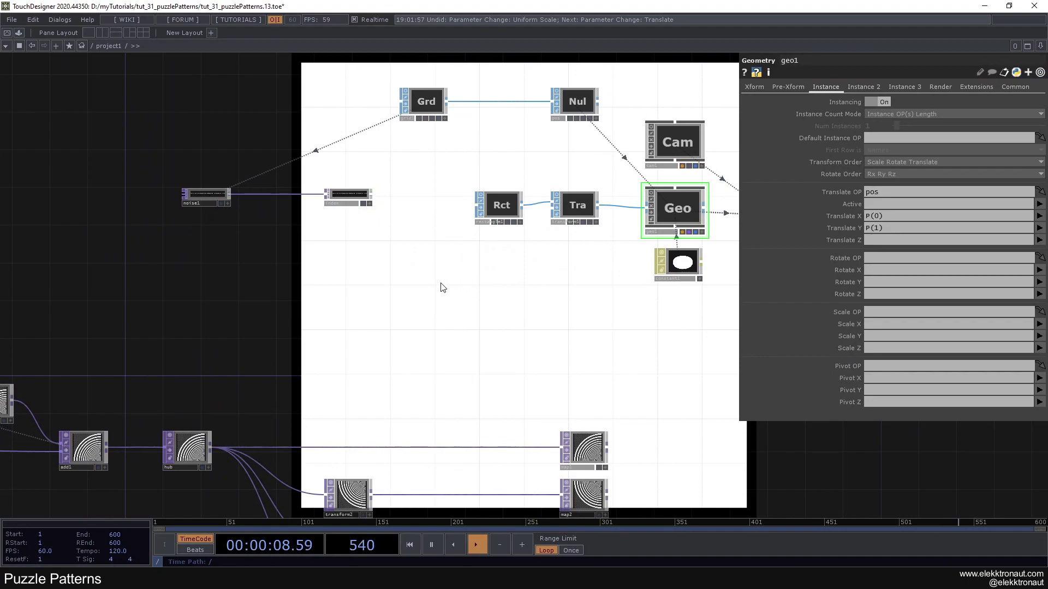
left_click(857, 87)
left_click_drag(466, 273, 565, 300)
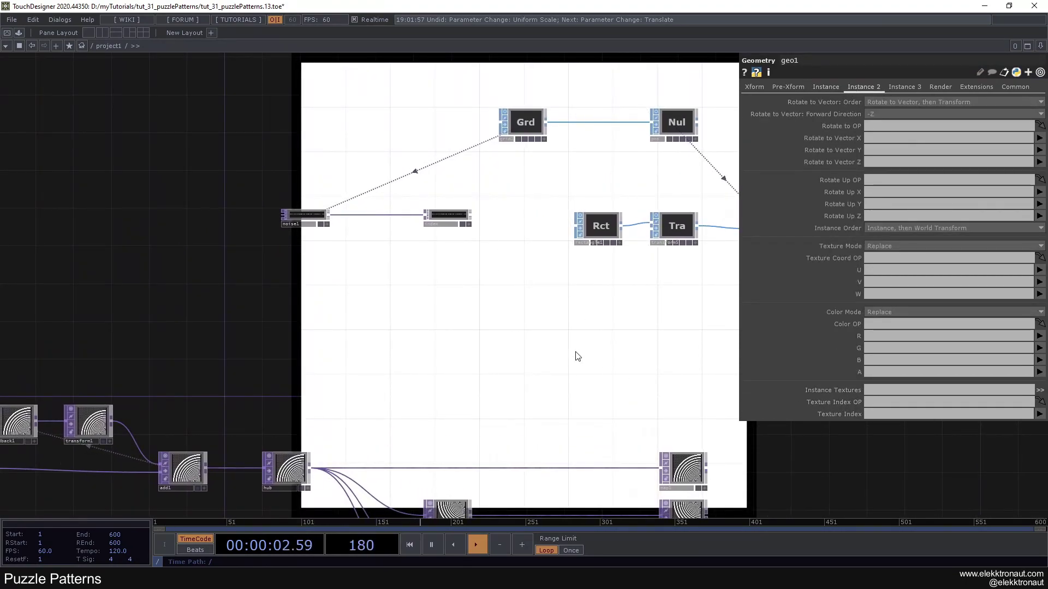
left_click_drag(568, 346, 482, 304)
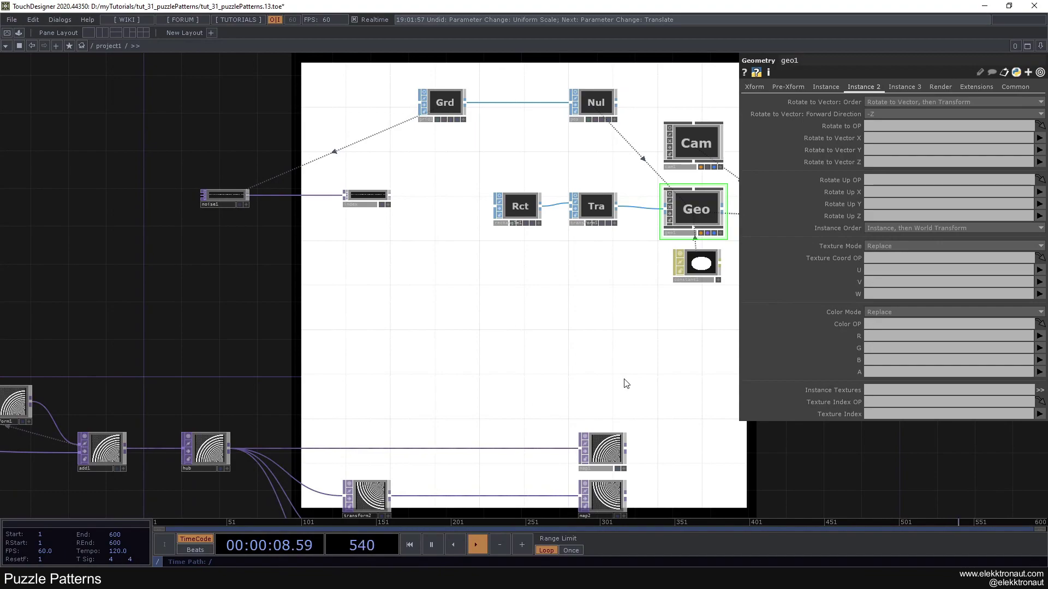
left_click_drag(503, 371, 509, 396)
left_click(881, 403)
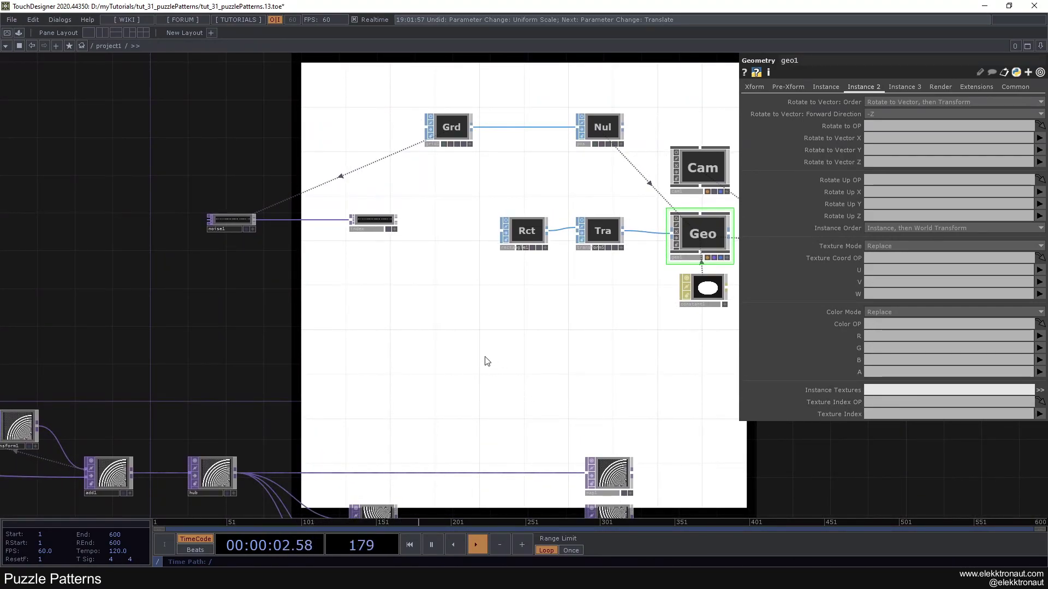
left_click_drag(491, 367, 553, 403)
left_click(899, 391)
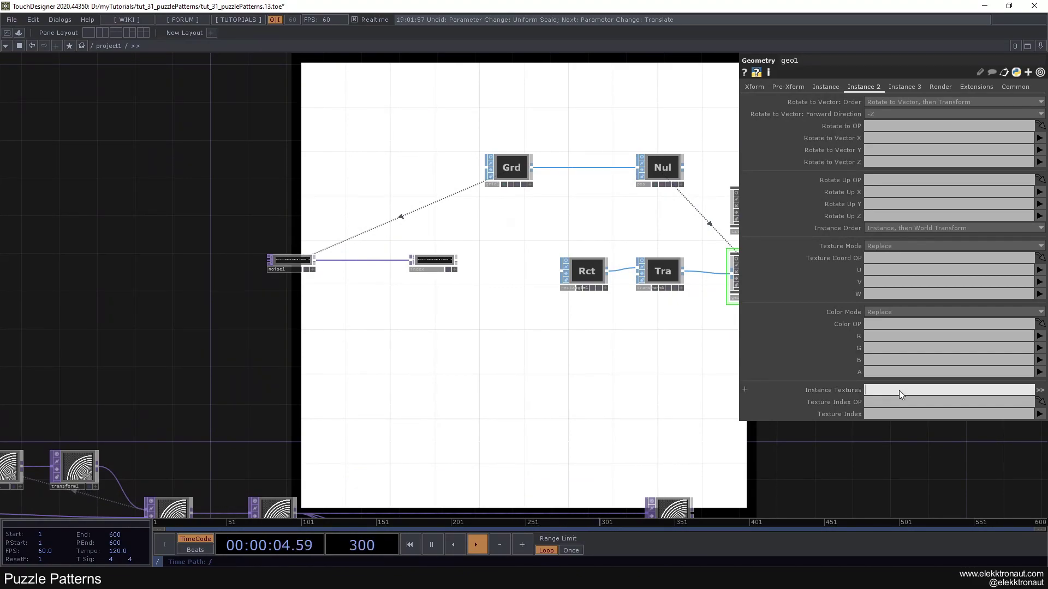
Step: Check the names of the four arc texture nulls, map1 through map4, and return to geo1
left_click_drag(676, 459, 535, 240)
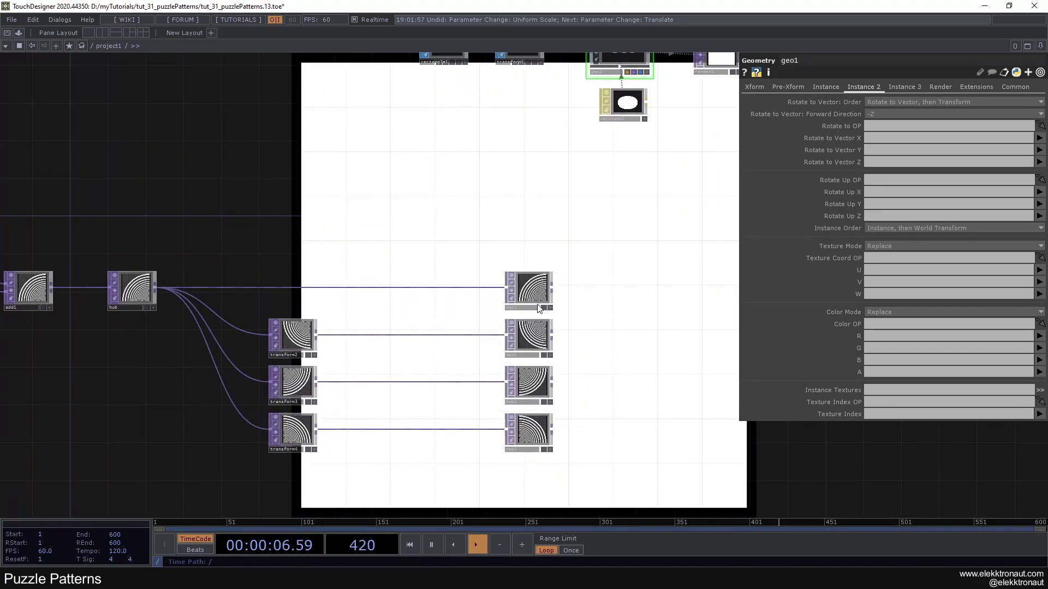
scroll(526, 335, "up", 2)
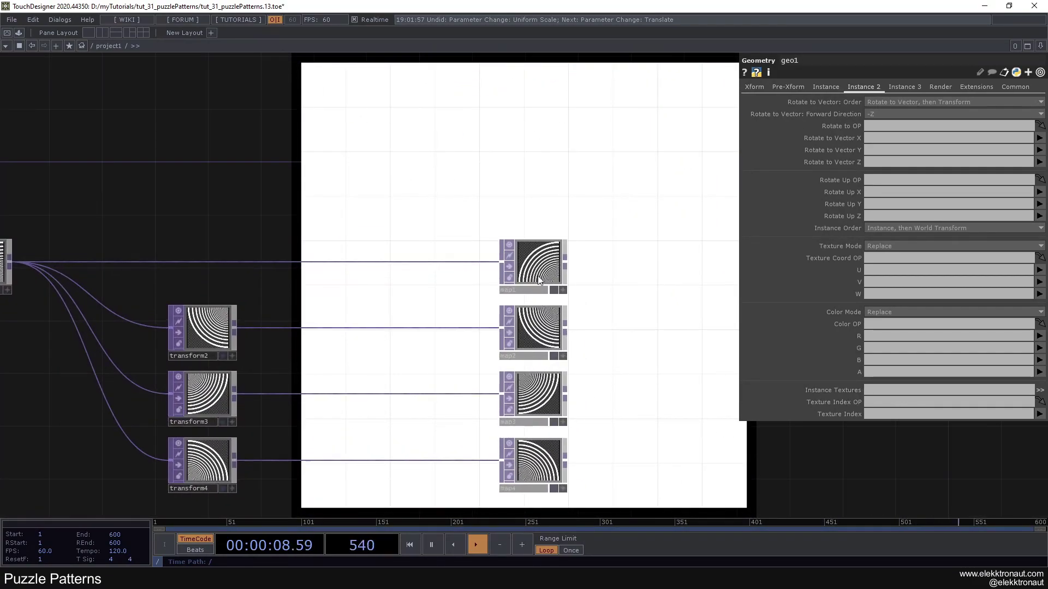
left_click(539, 273)
left_click(539, 333)
left_click(538, 405)
left_click(538, 463)
left_click_drag(561, 124, 526, 293)
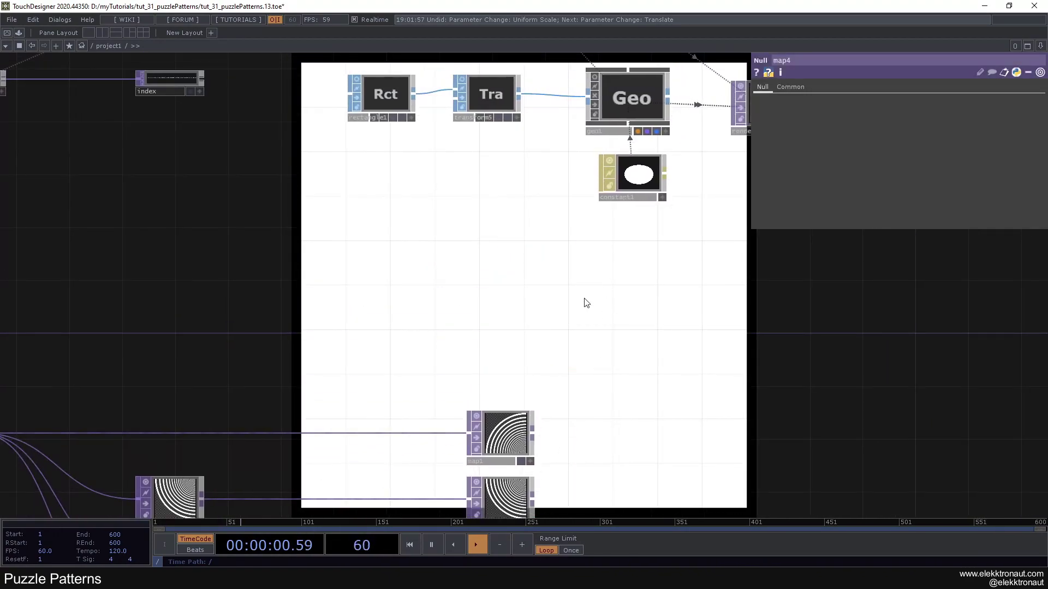
Step: Set geo1's Instance Textures to map* so that all the arc texture nulls are used
scroll(521, 415, "down", 2)
left_click(607, 181)
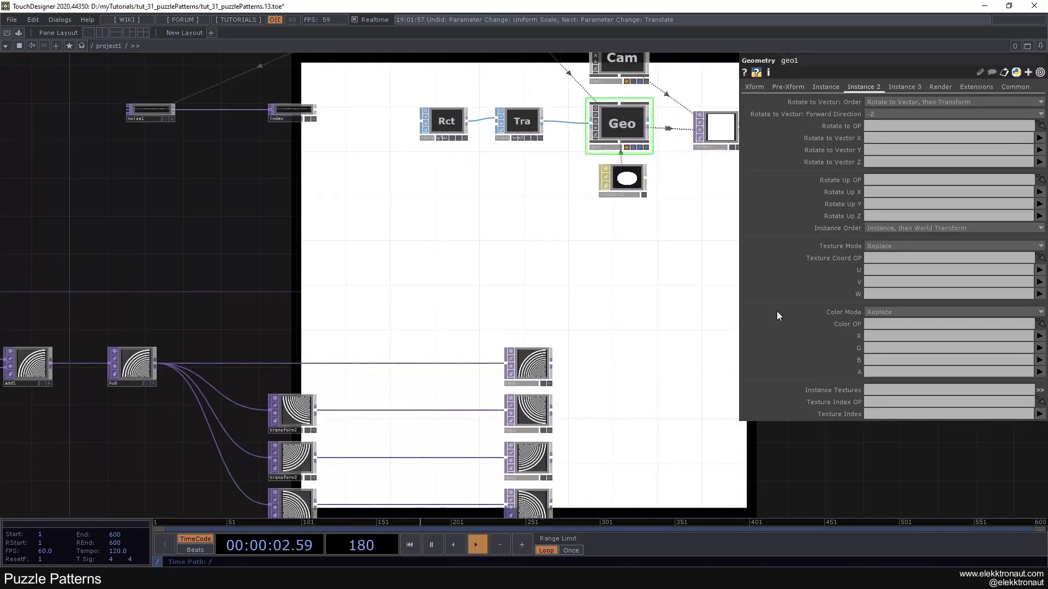
left_click(881, 391)
type("map*")
key("Return")
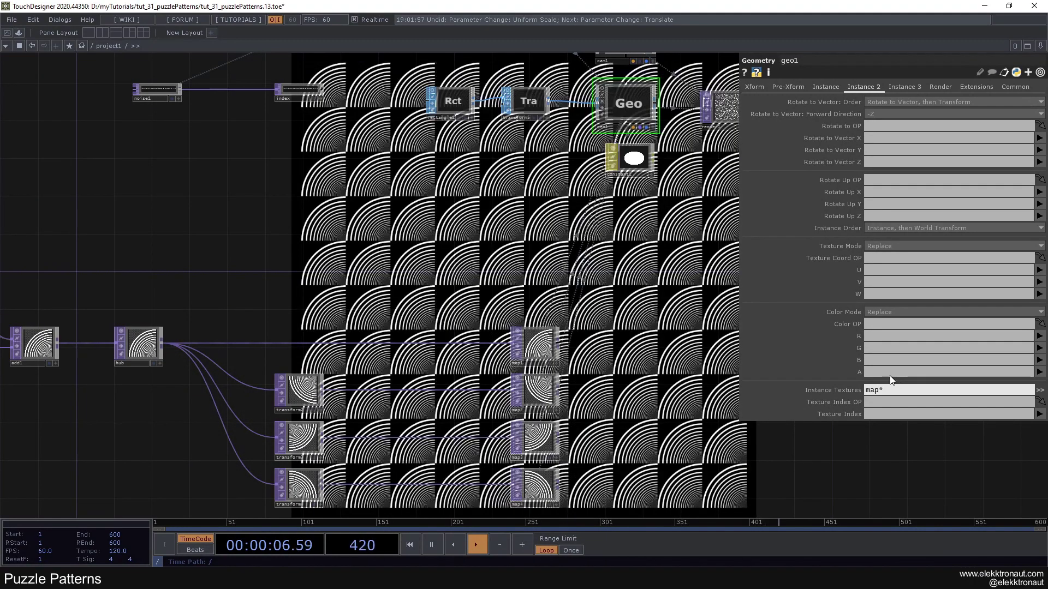
Step: Look over the four arc texture nulls and how they feed the instanced geometry
left_click_drag(566, 271, 590, 163)
middle_click_drag(562, 308, 561, 298)
scroll(561, 298, "up", 1)
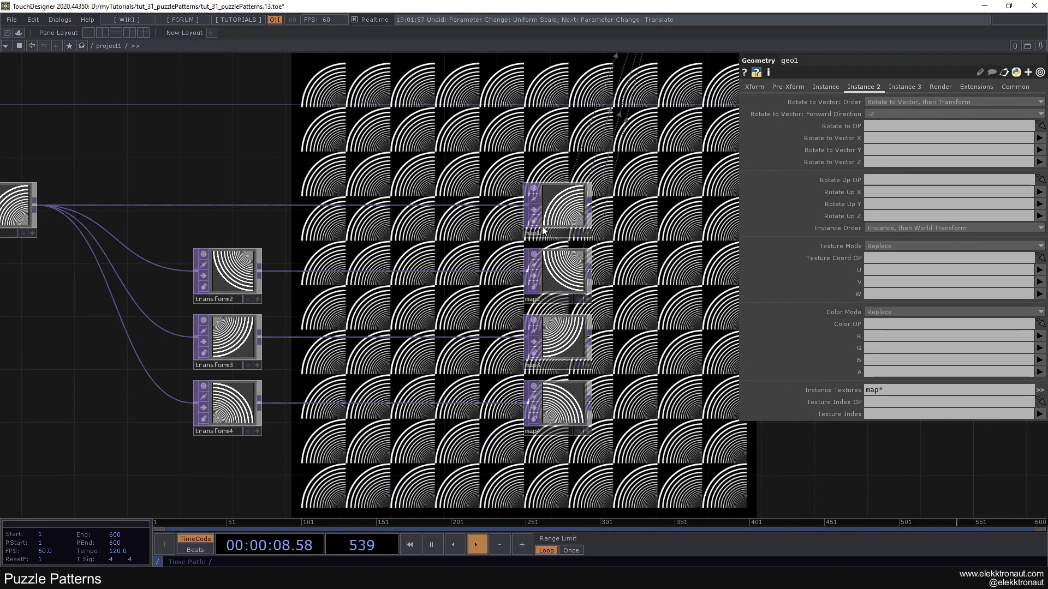
left_click(552, 220)
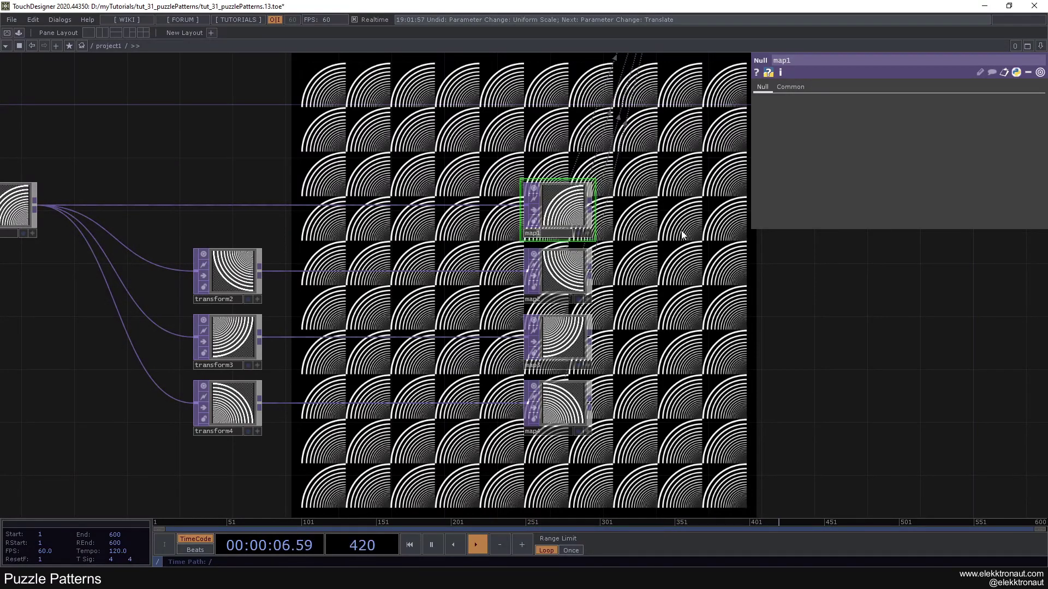
scroll(597, 284, "down", 2)
scroll(596, 281, "down", 2)
left_click_drag(584, 196, 585, 381)
scroll(569, 435, "up", 2)
scroll(569, 435, "up", 3)
scroll(562, 428, "down", 4)
left_click_drag(502, 338, 611, 416)
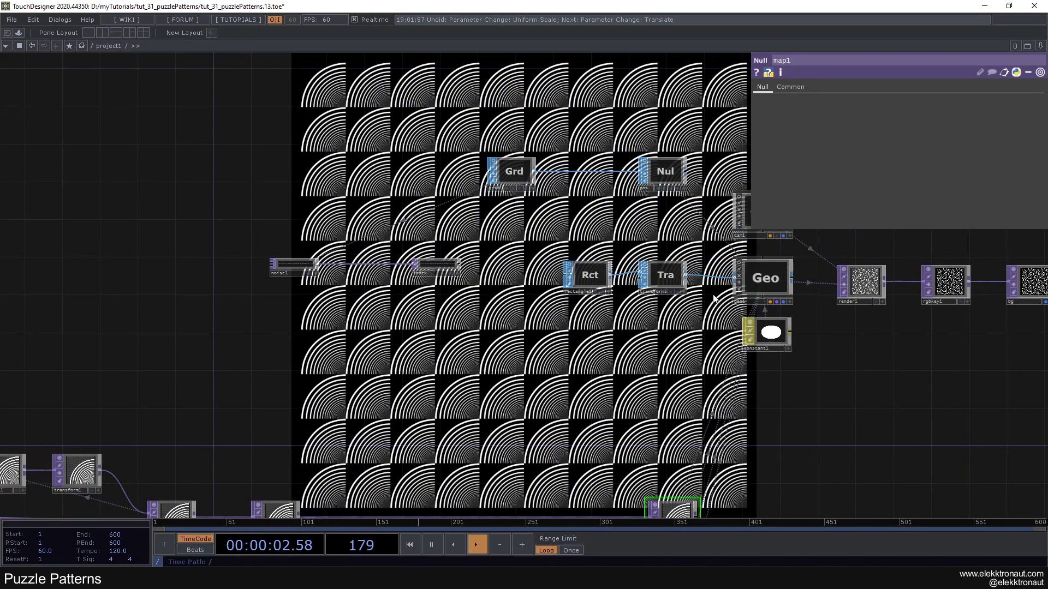
Step: Set geo1's Texture Index OP to index and its Texture Index to r
left_click(759, 280)
left_click_drag(738, 393, 650, 363)
left_click(912, 403)
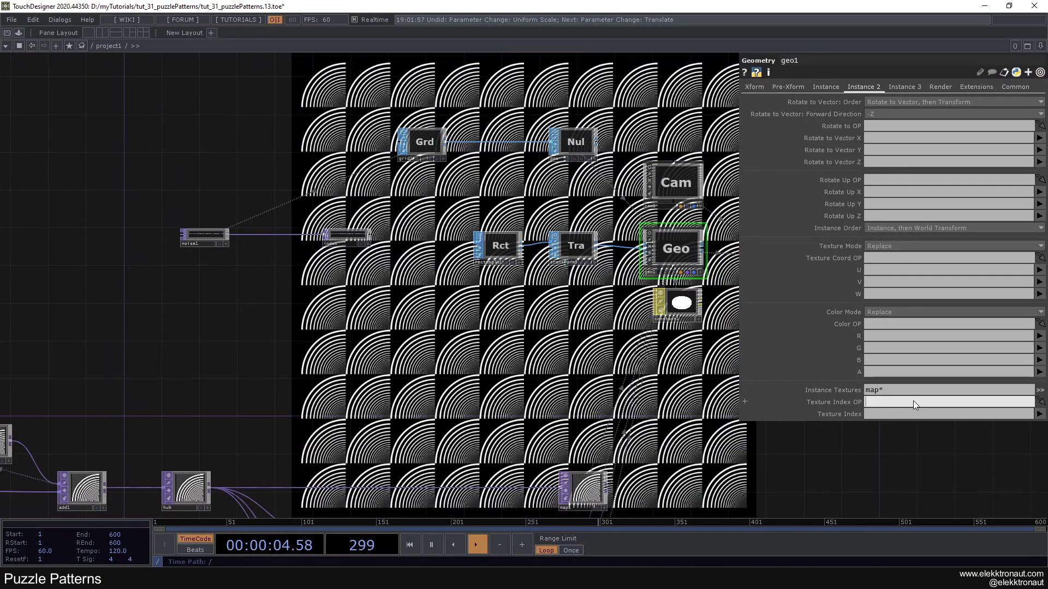
type("index")
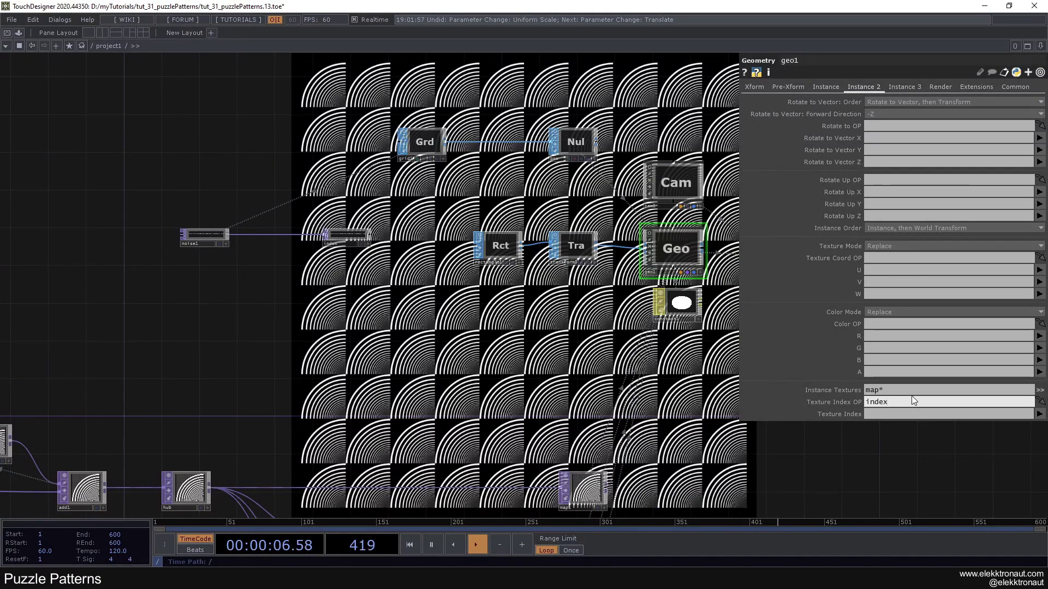
scroll(330, 232, "up", 2)
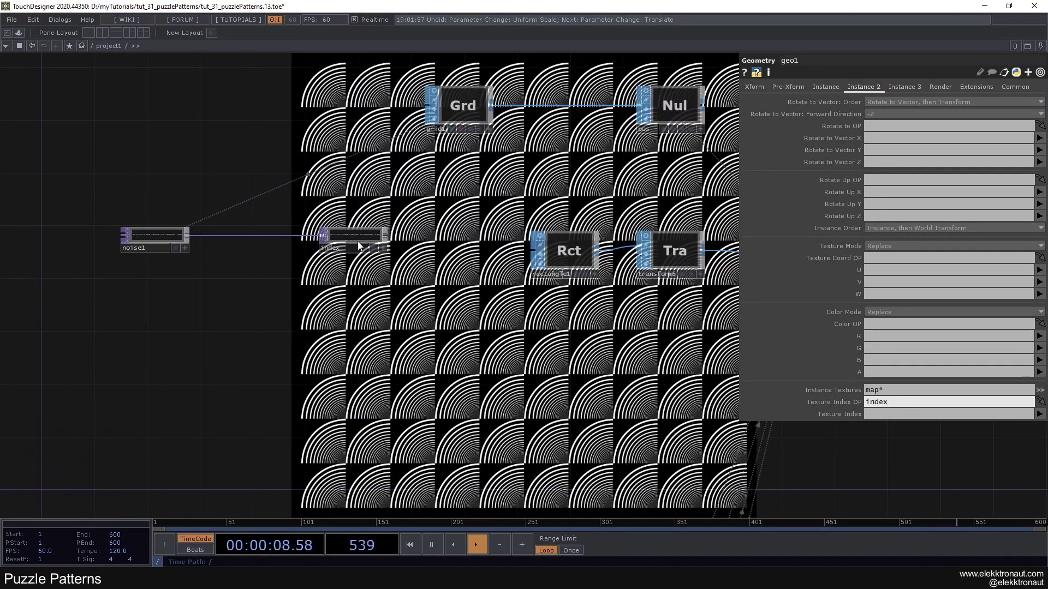
left_click(872, 415)
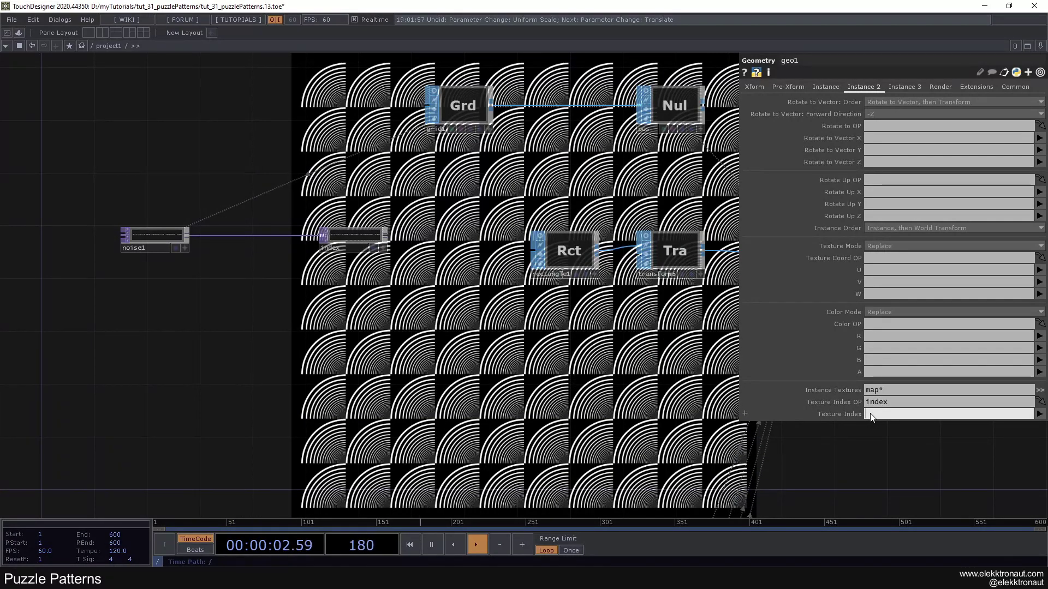
type("r")
key("Return")
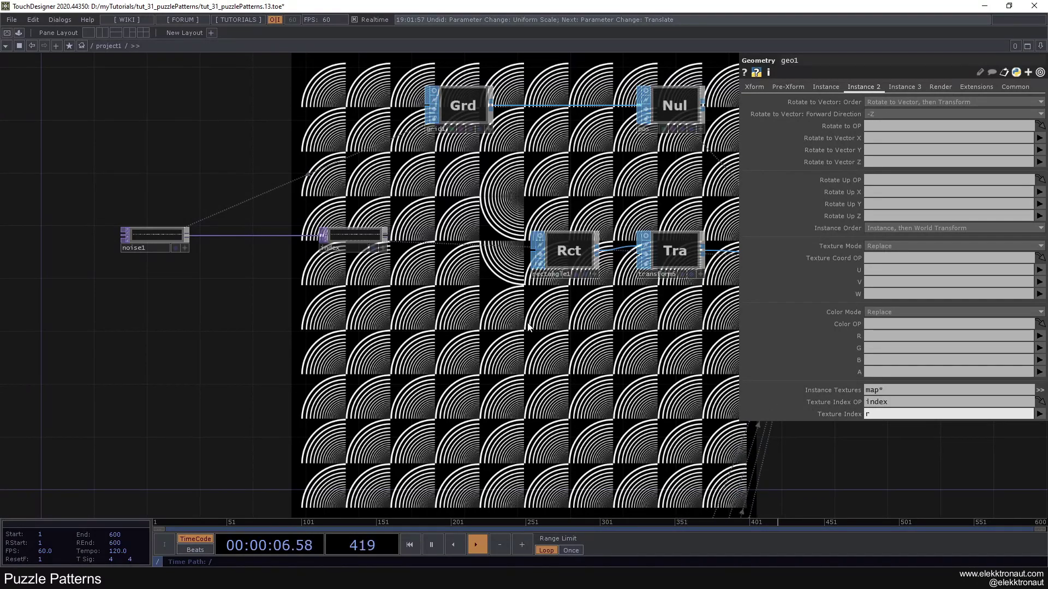
key("Return")
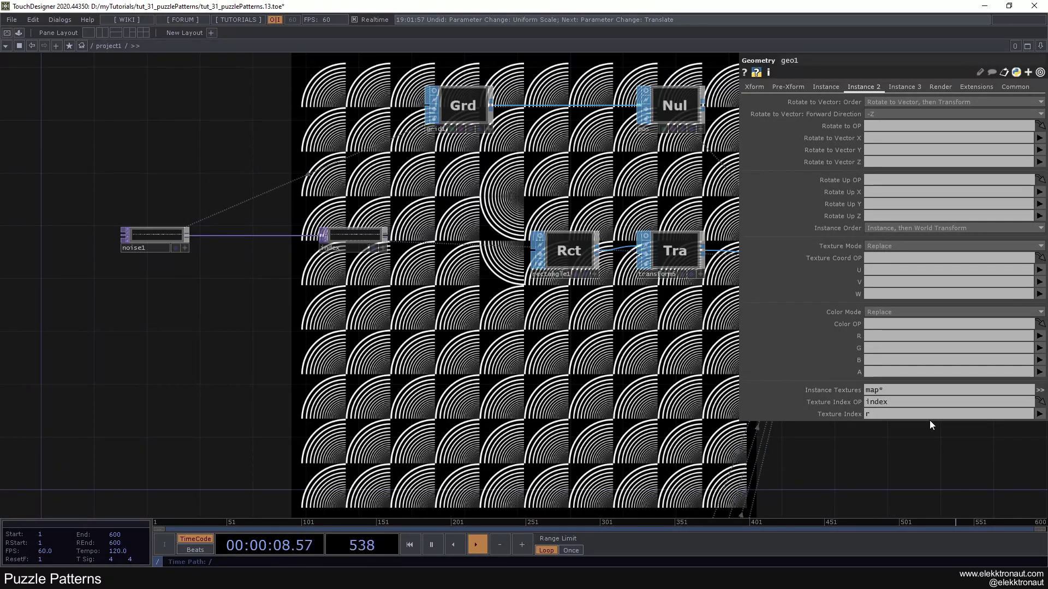
Step: Try b as geo1's Texture Index channel and set it back to r
left_click_drag(521, 351, 516, 306)
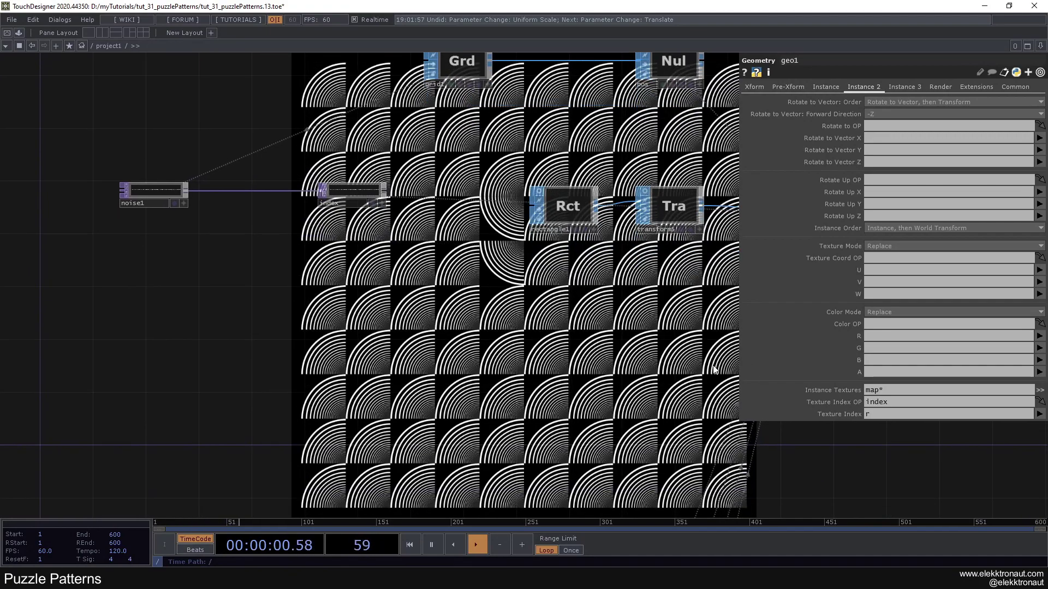
left_click(889, 415)
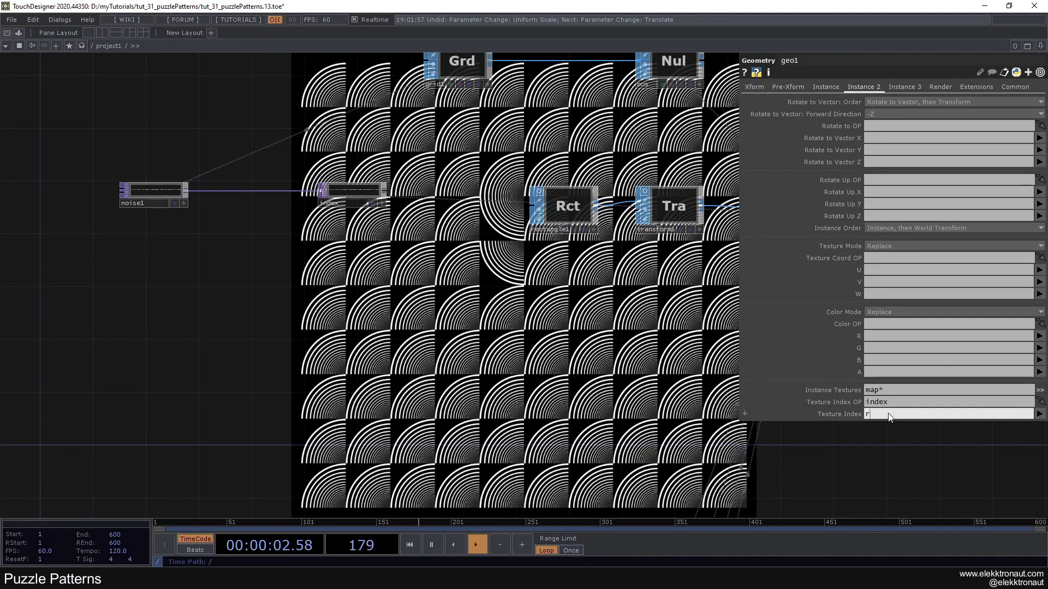
key("BackSpace")
type("gb")
key("Return")
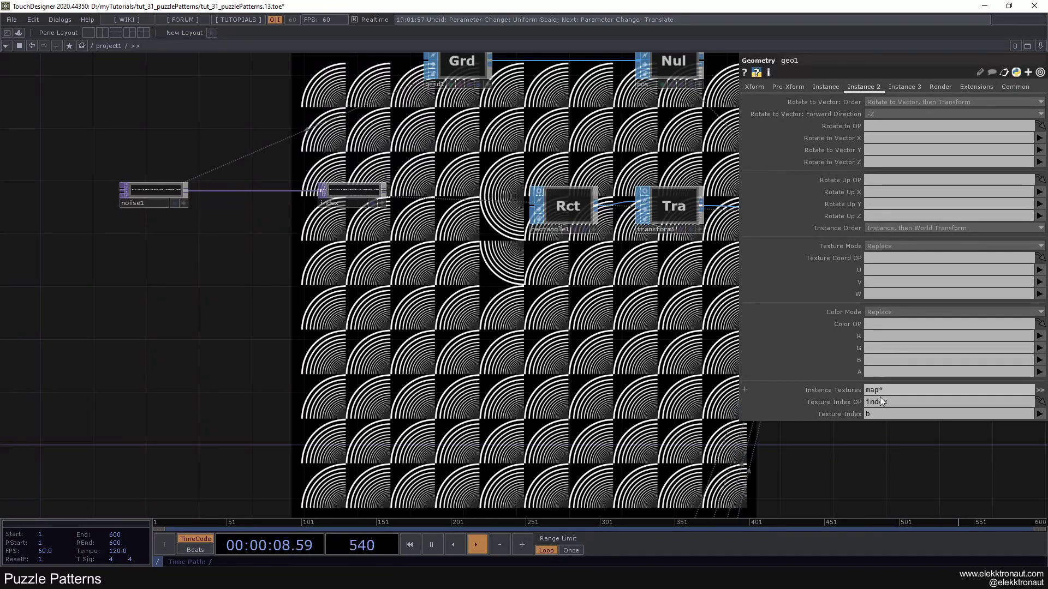
left_click(886, 415)
type("r")
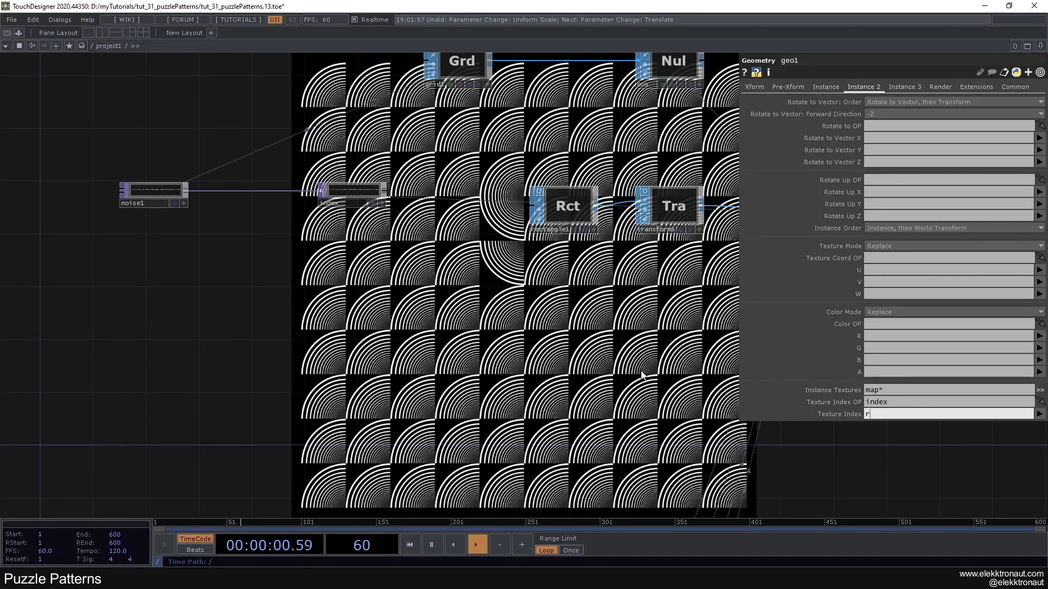
key("Return")
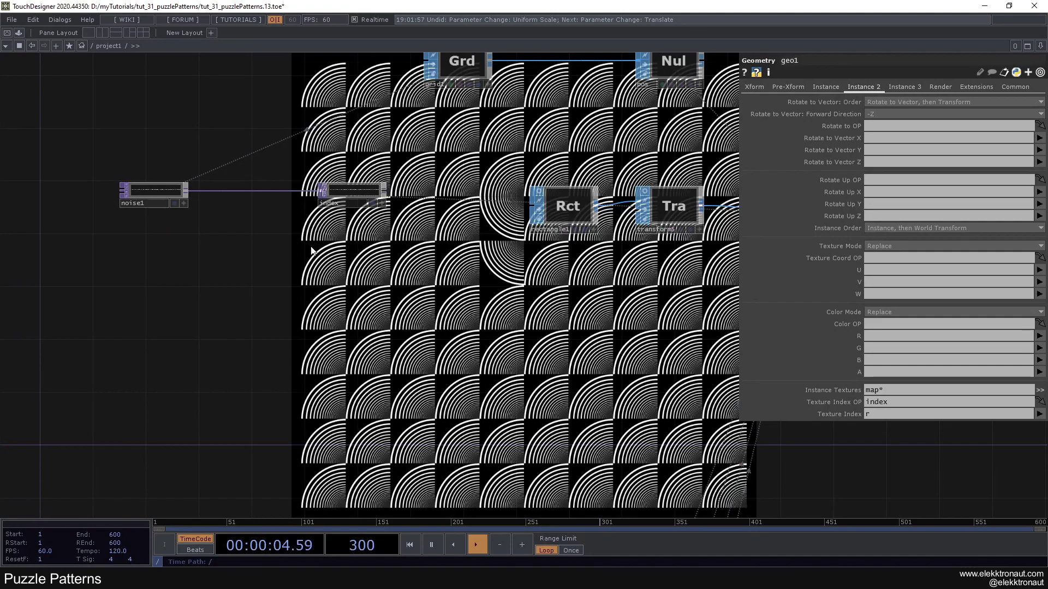
Step: Move the noise1 and index nodes together to a spot below the rectangle chain
left_click_drag(309, 243, 465, 327)
left_click(310, 276)
left_click_drag(518, 279, 558, 397)
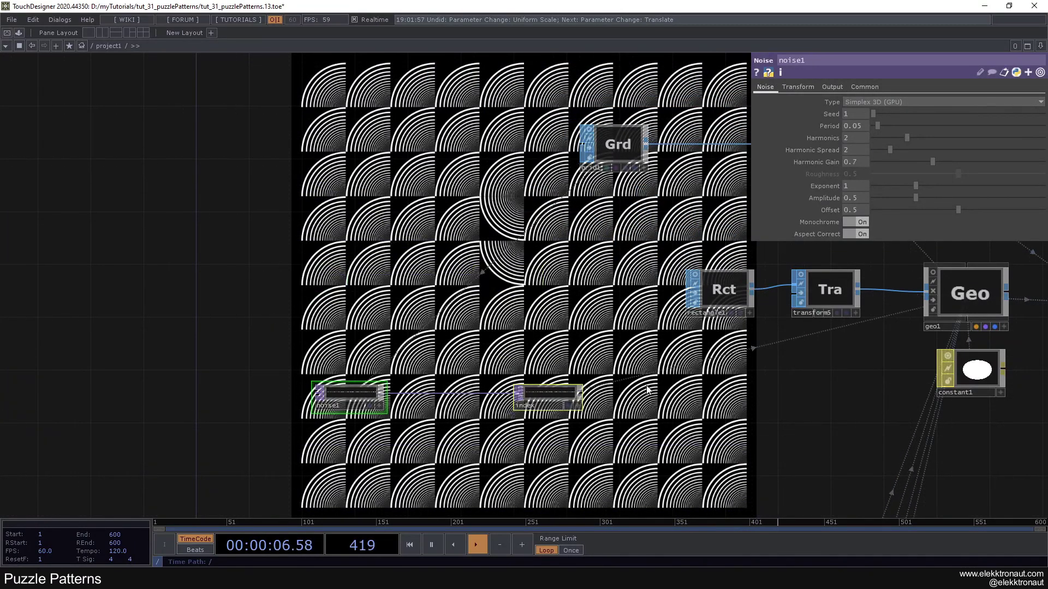
Step: Move noise1 farther away from index to widen the gap between the two nodes
left_click_drag(707, 409, 440, 311)
left_click_drag(550, 332, 658, 281)
left_click_drag(664, 352, 566, 197)
left_click(601, 317)
left_click(596, 391)
left_click_drag(466, 262, 636, 410)
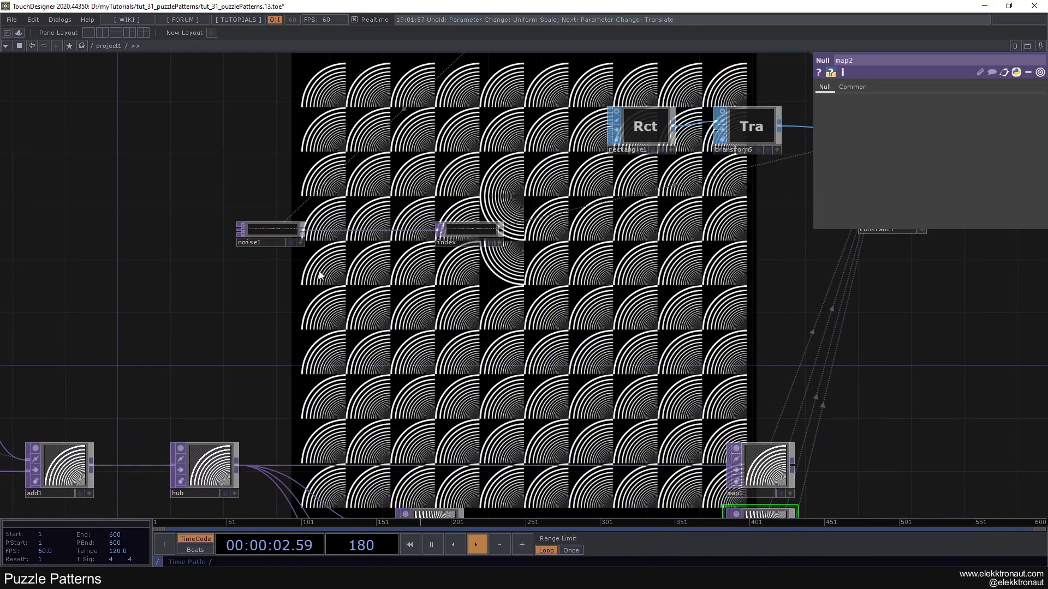
left_click(279, 232)
scroll(270, 225, "up", 3)
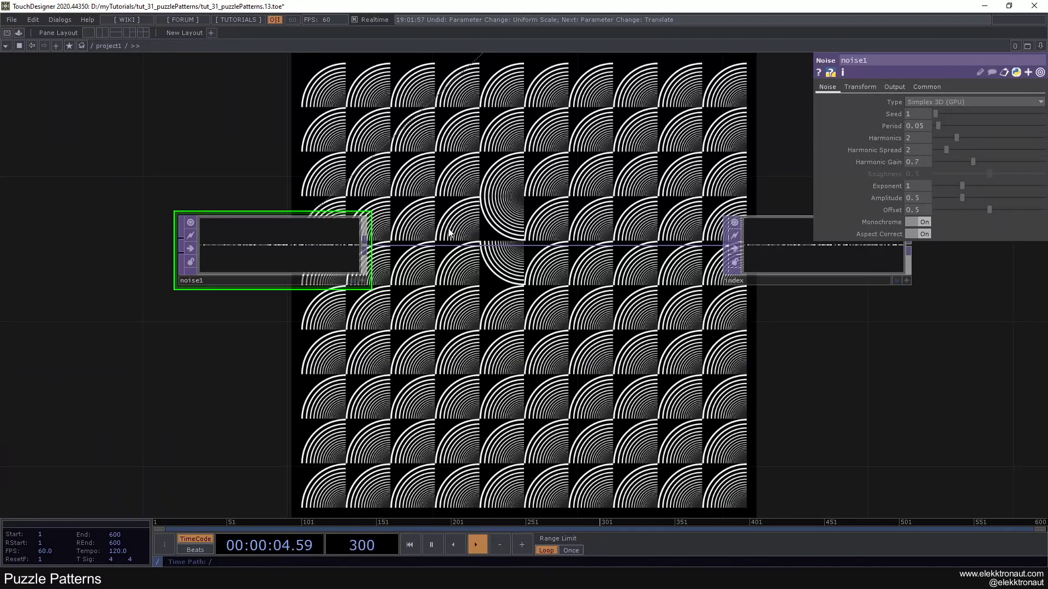
left_click_drag(362, 267, 290, 267)
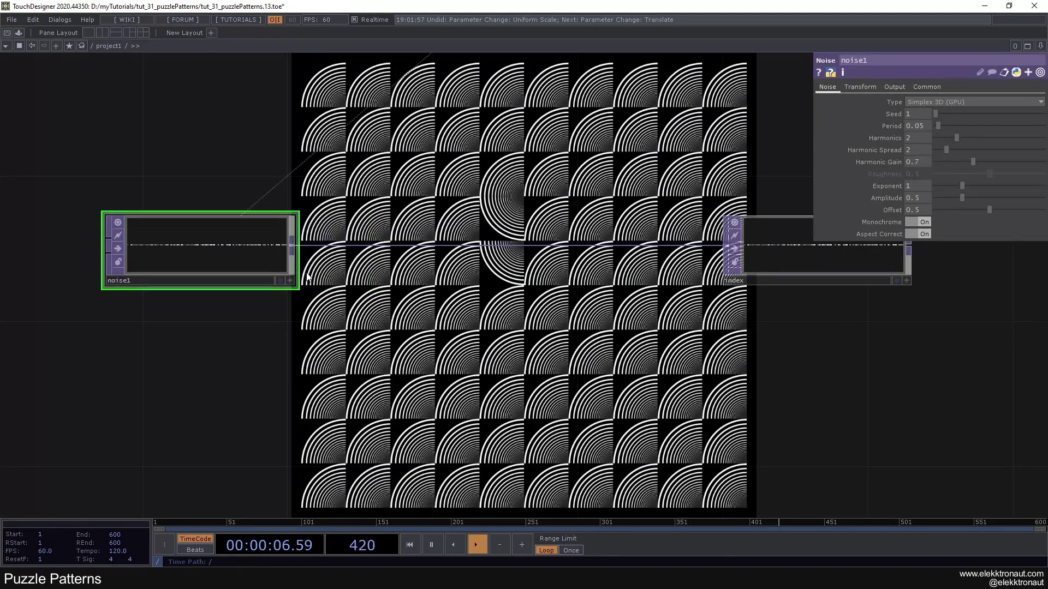
Step: Go through map1, map2, map3 and map4 one by one to work out the required index range
scroll(510, 369, "down", 4)
left_click_drag(608, 339, 365, 86)
scroll(580, 270, "down", 2)
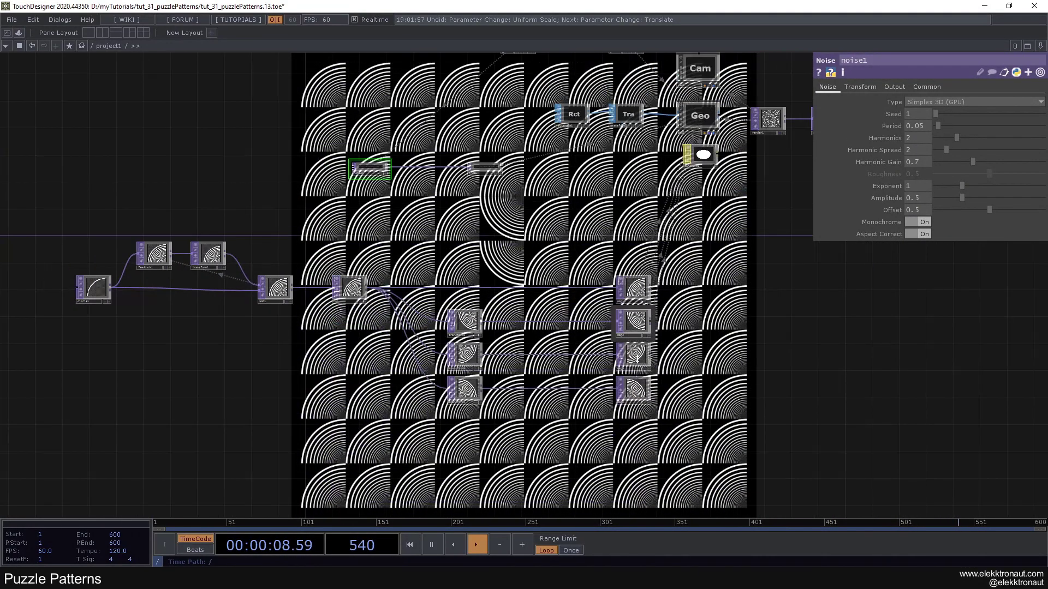
scroll(632, 348, "up", 2)
left_click(632, 192)
left_click(632, 264)
left_click(632, 330)
left_click(642, 392)
left_click_drag(511, 174, 690, 320)
scroll(669, 281, "down", 2)
left_click_drag(666, 267, 770, 271)
right_click_drag(771, 270, 895, 501)
left_click_drag(618, 282, 618, 344)
left_click_drag(828, 369, 795, 336)
left_click_drag(575, 317, 576, 412)
Step: Insert a Math TOP on the connection between noise1 and index
scroll(513, 285, "up", 2)
right_click(502, 293)
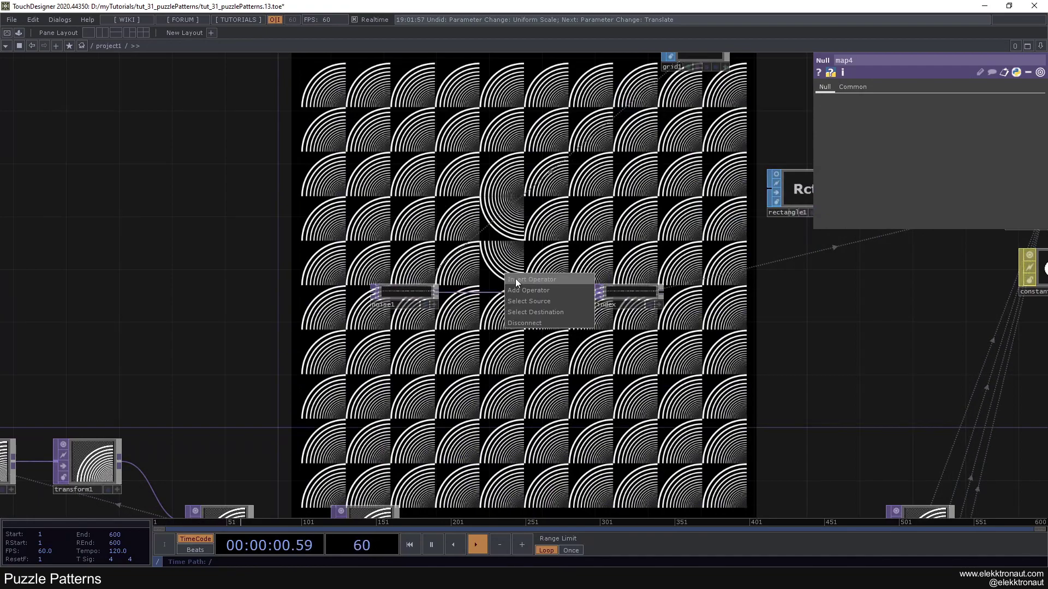
left_click(515, 279)
type("ma")
left_click(402, 377)
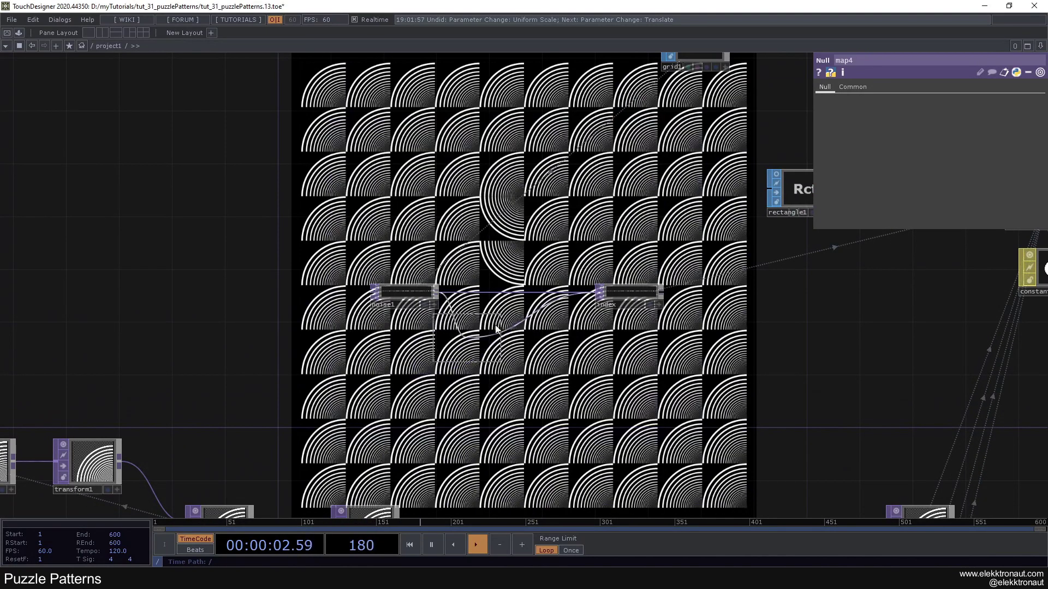
left_click(523, 294)
Step: Set the upper value of math1's To Range to 3
left_click(883, 87)
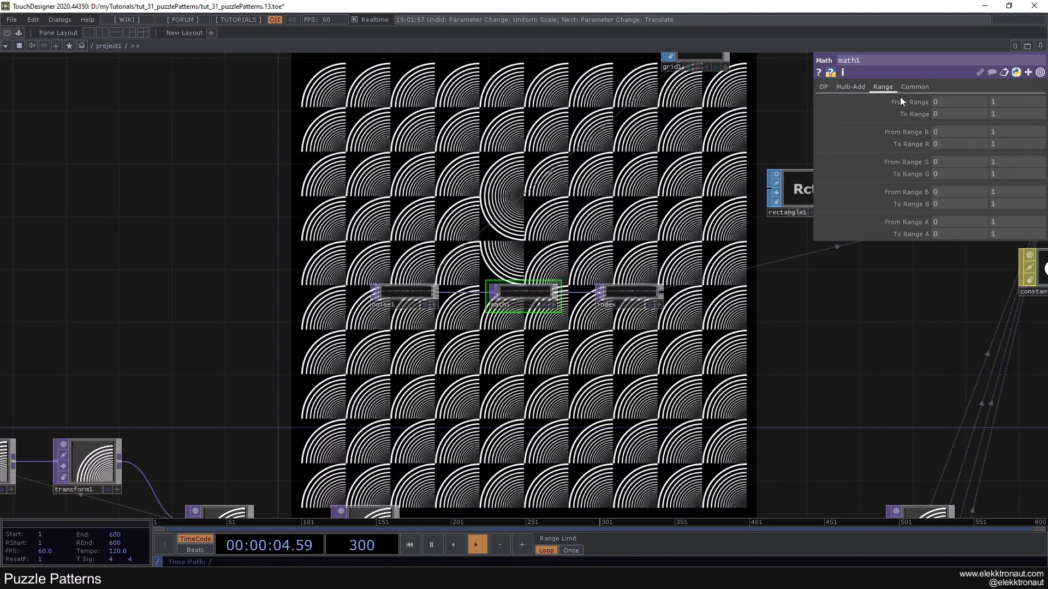
left_click(989, 113)
type("3")
key("Return")
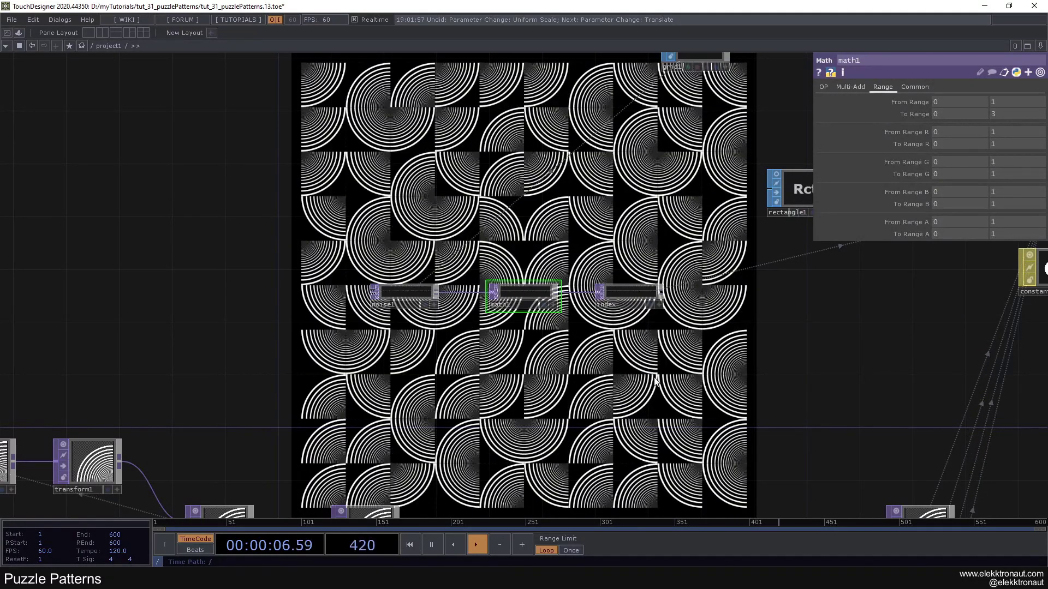
scroll(653, 376, "down", 3)
left_click_drag(532, 342, 287, 288)
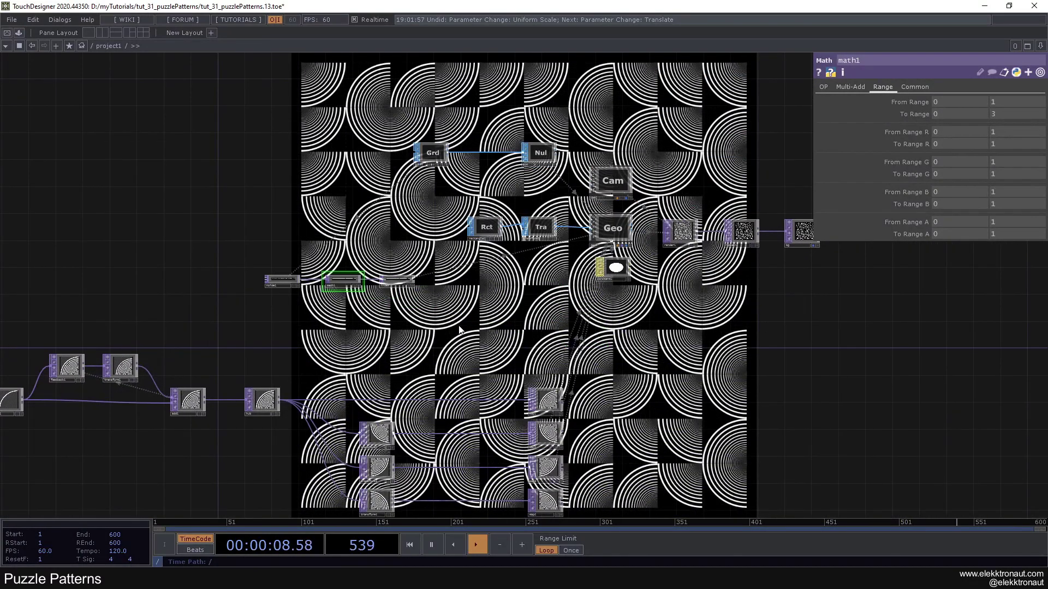
left_click_drag(517, 375, 474, 303)
left_click(497, 327)
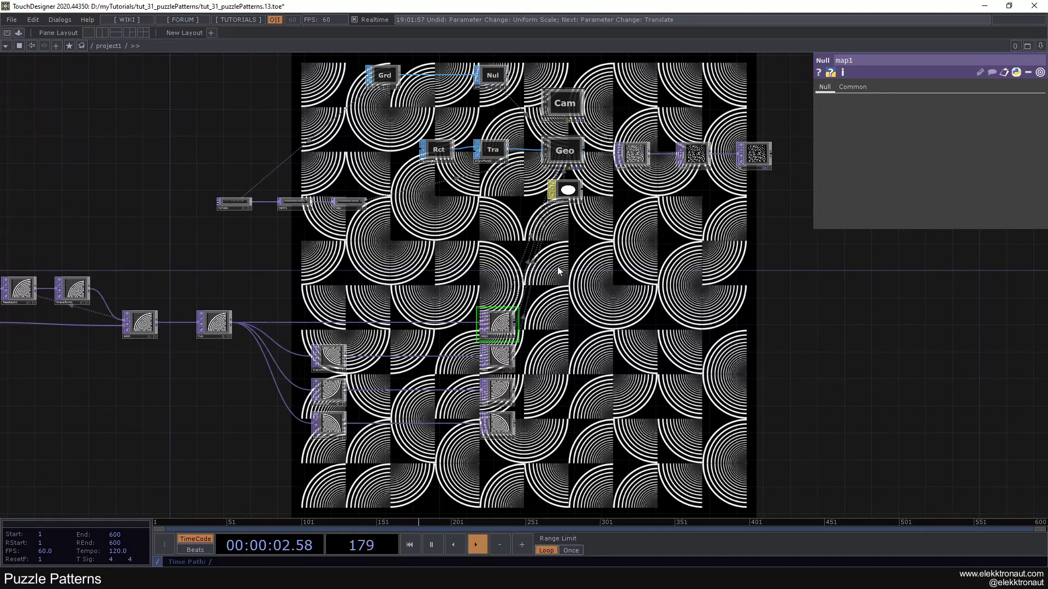
left_click_drag(421, 260, 501, 303)
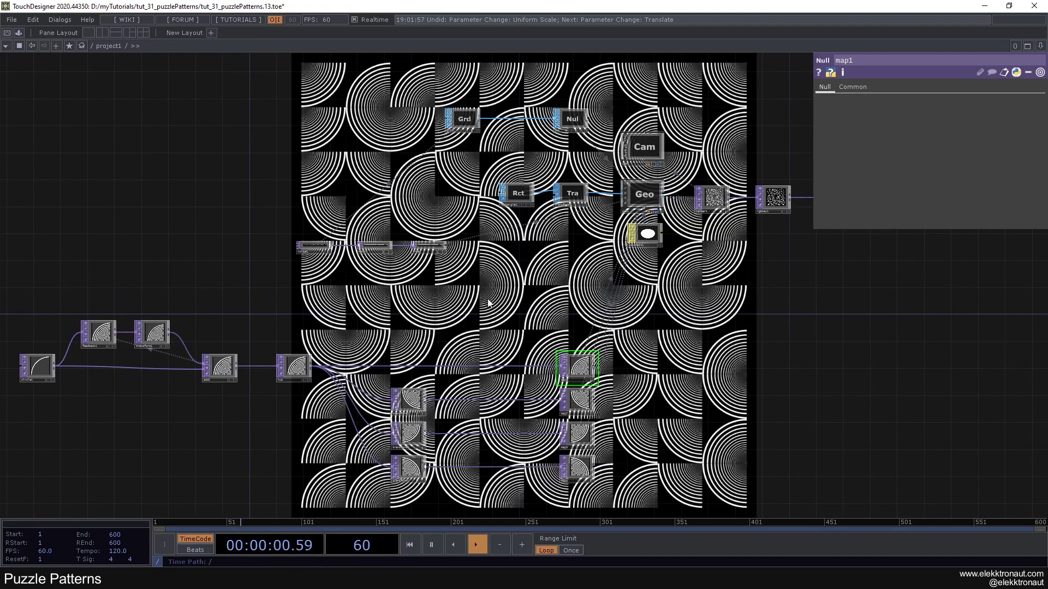
Step: Duplicate the noise1 node and place the copy directly below it
scroll(393, 290, "up", 5)
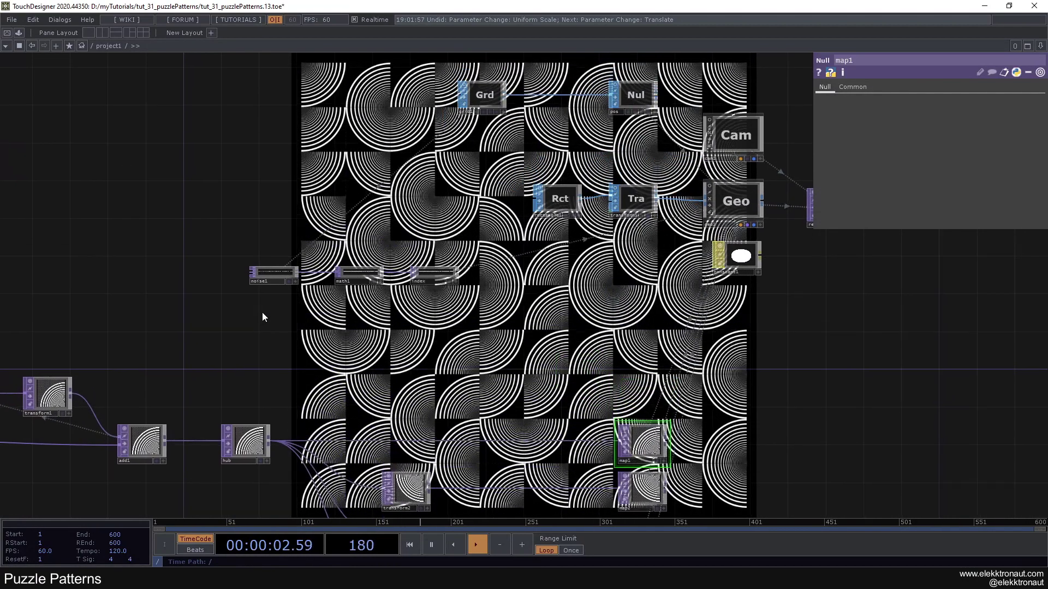
scroll(268, 312, "up", 2)
left_click(276, 263)
key("ctrl+c")
key("ctrl+v")
Step: Rename the original noise node as positioning and its duplicate as coloring
scroll(273, 268, "up", 2)
left_click(267, 264)
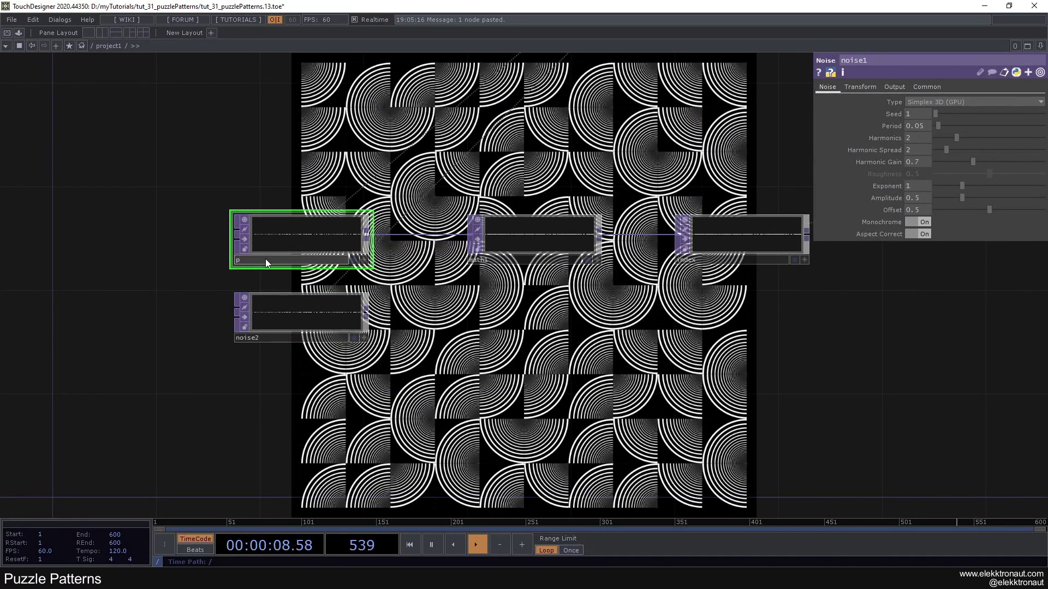
type("positioning")
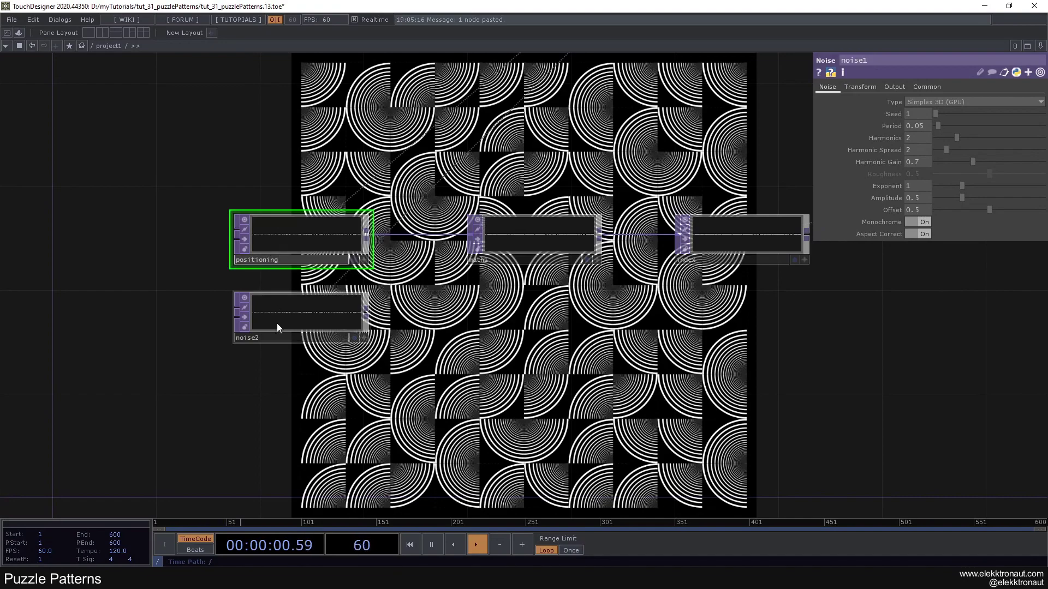
left_click(272, 338)
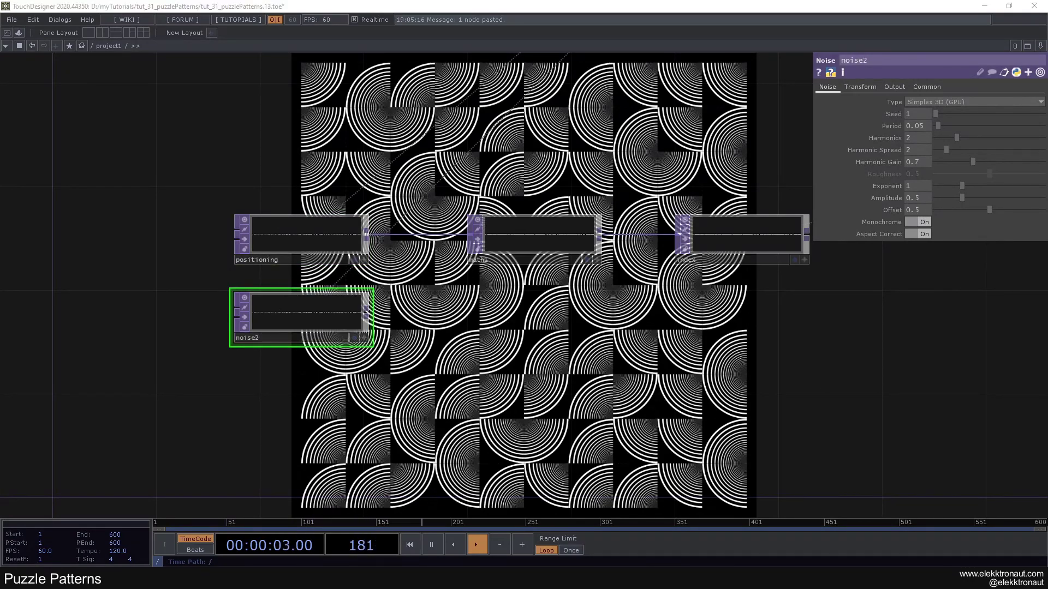
left_click(274, 339)
type("coloring")
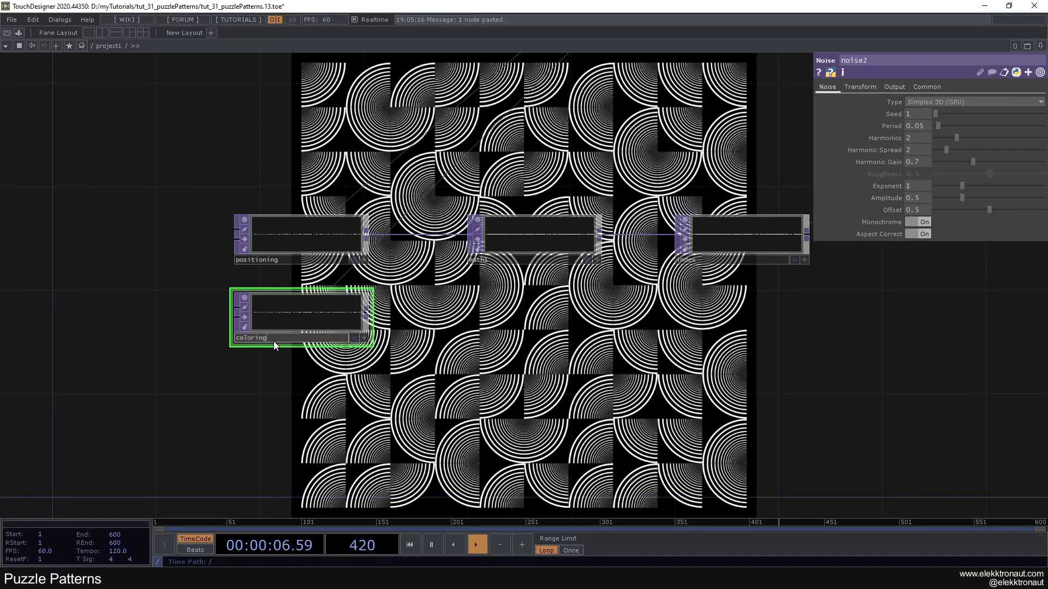
key("Return")
Step: Append a Null TOP to coloring, align it below index, and name it col
left_click_drag(341, 314, 612, 293)
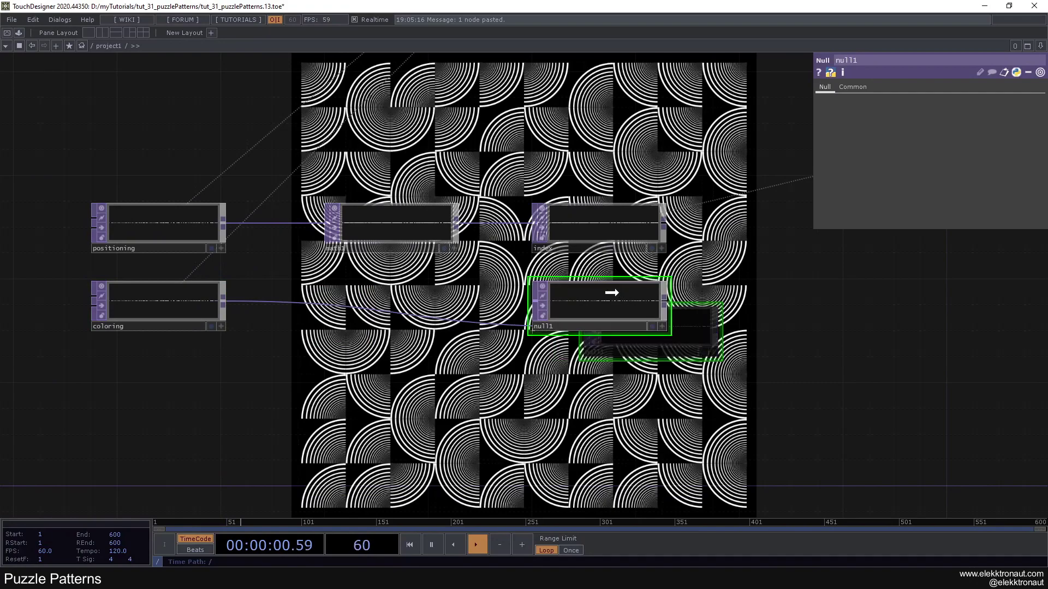
key("Return")
Step: Color the index node blue and the col node purple
scroll(529, 366, "down", 5)
left_click(565, 295)
key("c")
left_click(30, 490)
left_click(566, 336)
left_click(19, 502)
key("c")
left_click_drag(611, 363, 369, 404)
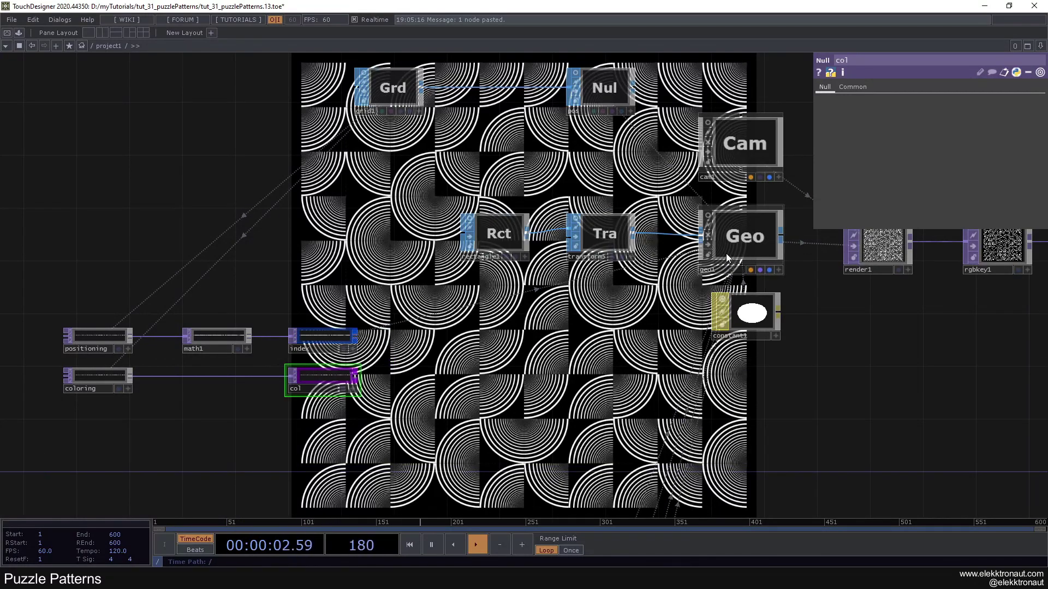
Step: Assign the col node as the instancing Color OP of geo1
left_click(729, 239)
left_click_drag(285, 365, 928, 324)
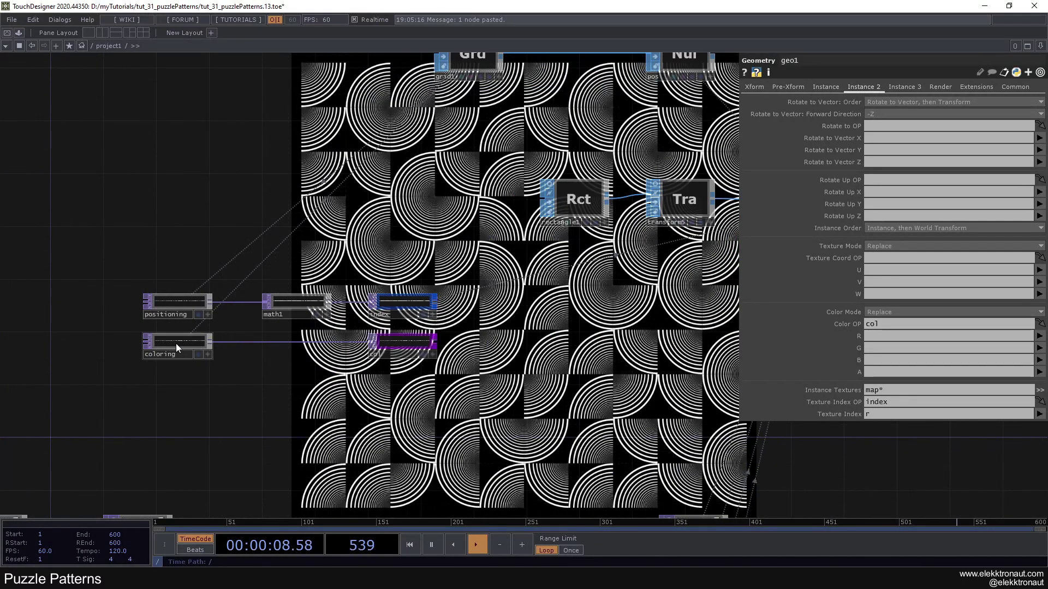
Step: Set the coloring noise's period to 1.5 and its seed to 3730
left_click(176, 343)
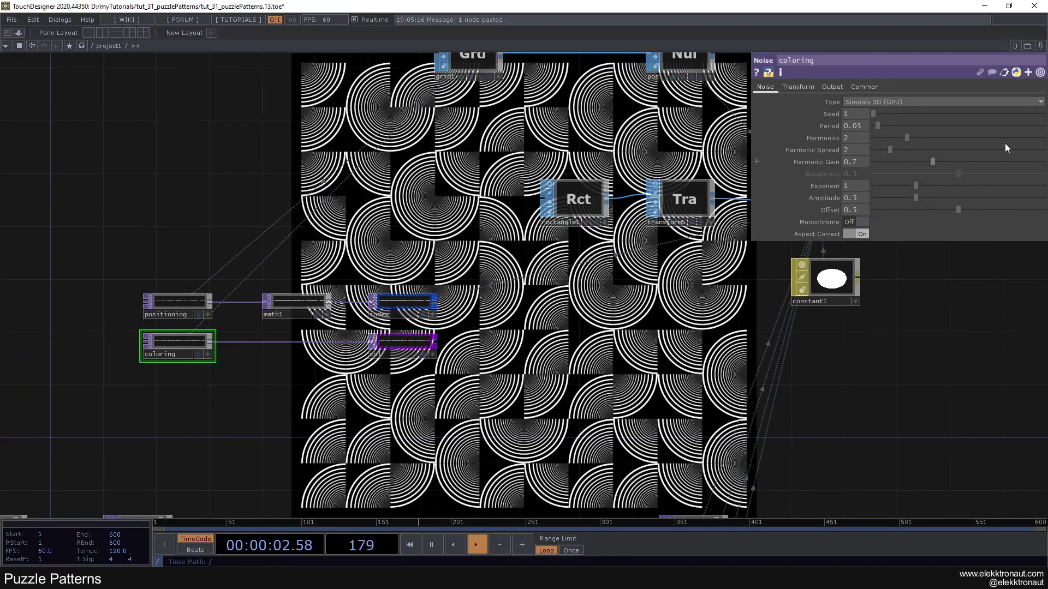
type("1.5")
key("Return")
scroll(165, 353, "up", 5)
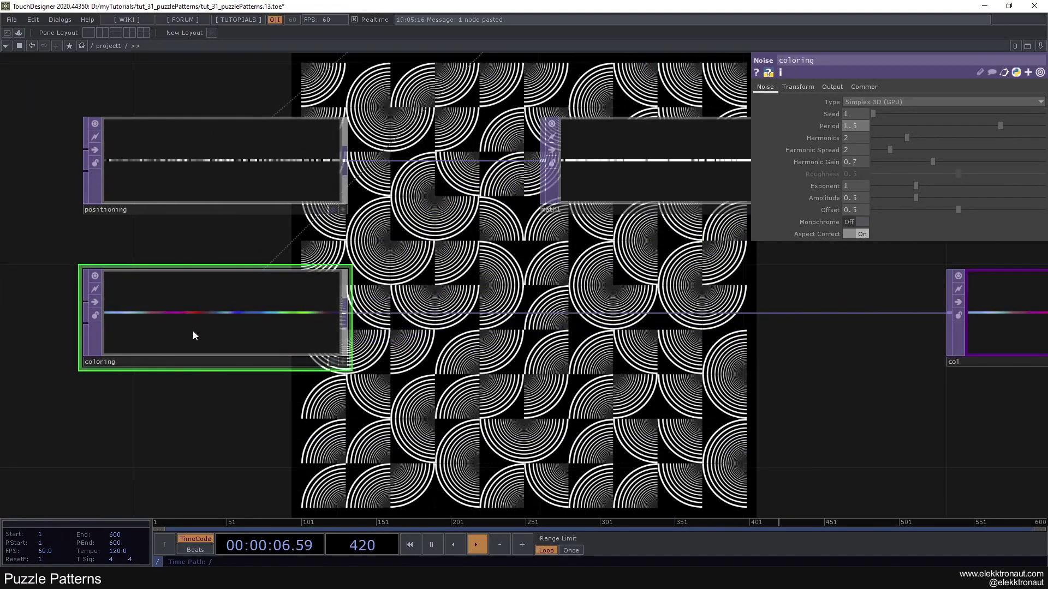
scroll(266, 348, "down", 5)
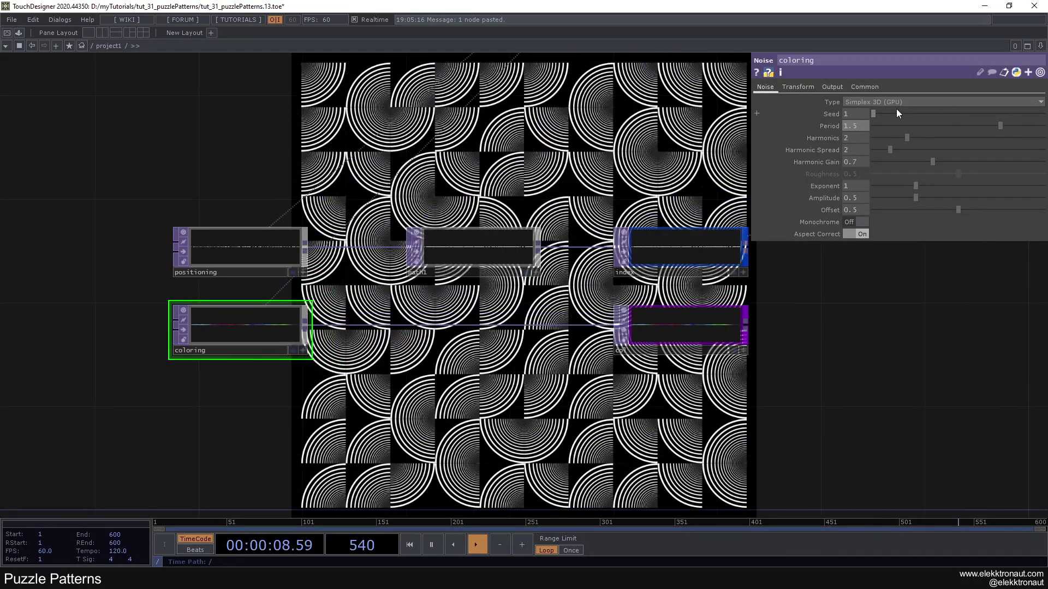
left_click_drag(907, 114, 937, 125)
scroll(754, 368, "down", 6)
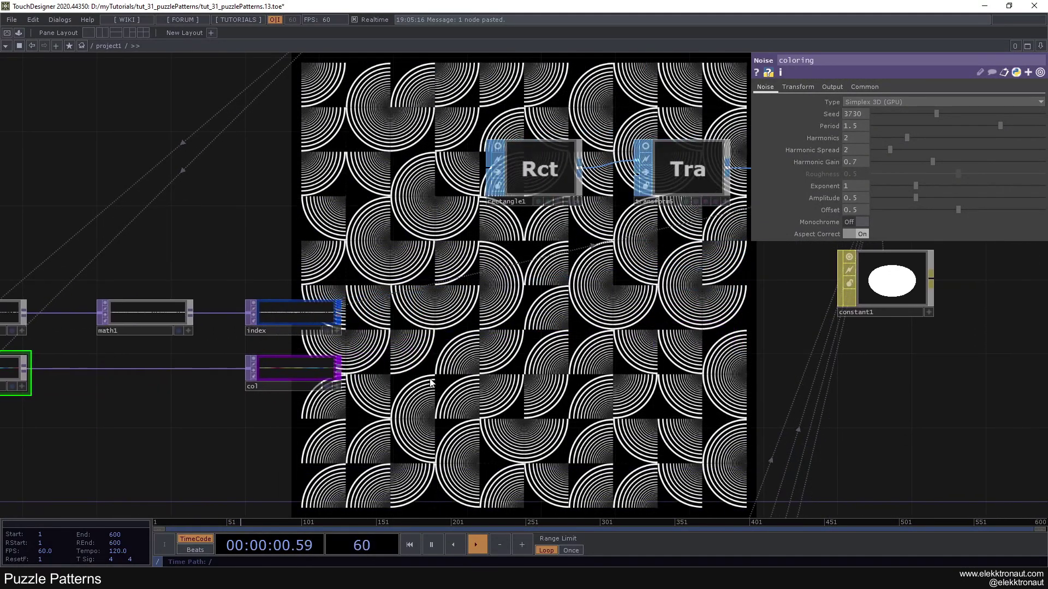
Step: Map geo1's instance color R, G and B to the r, g and b channels of col
left_click(666, 262)
scroll(362, 355, "up", 3)
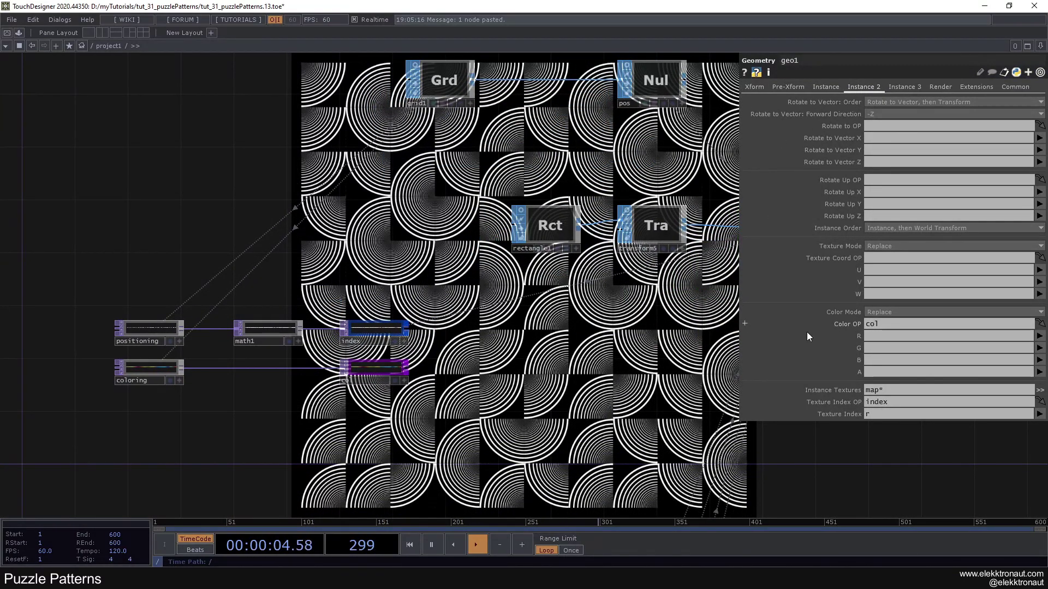
left_click(896, 325)
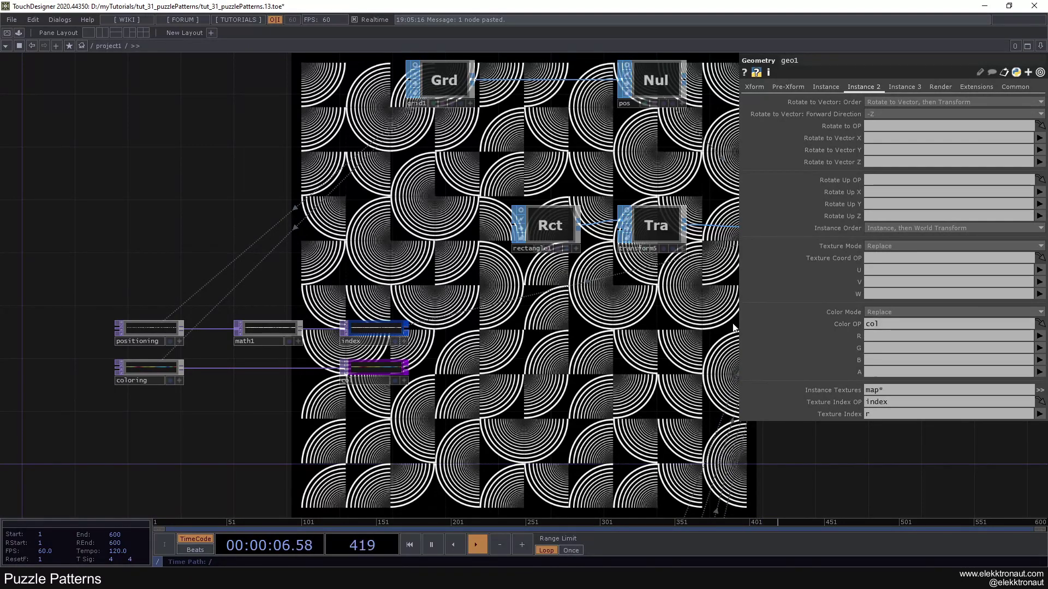
left_click(1039, 337)
left_click(1039, 347)
left_click(1040, 349)
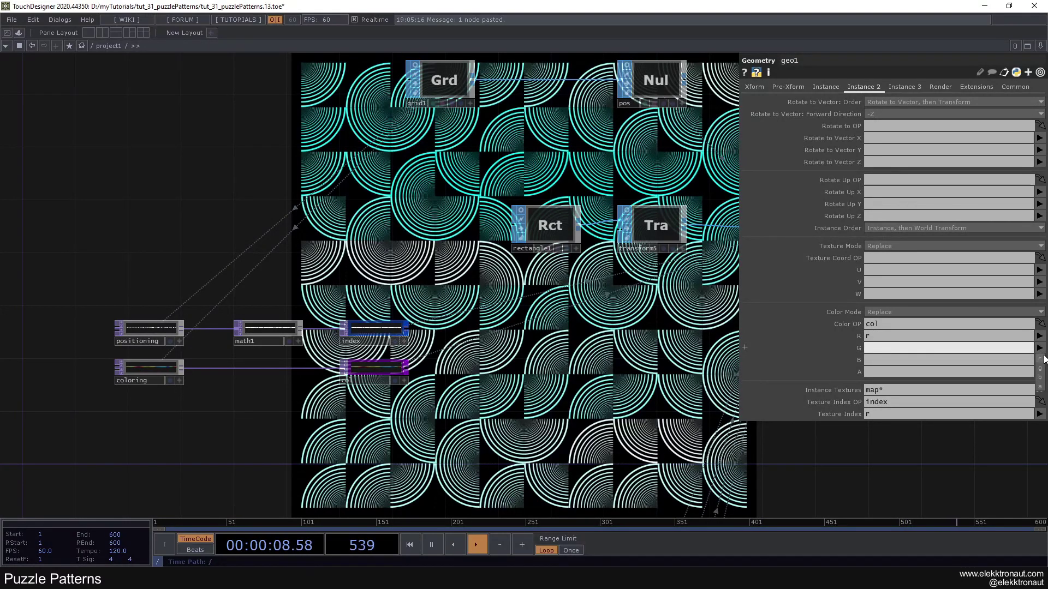
left_click(1040, 368)
left_click(1039, 361)
left_click(1040, 389)
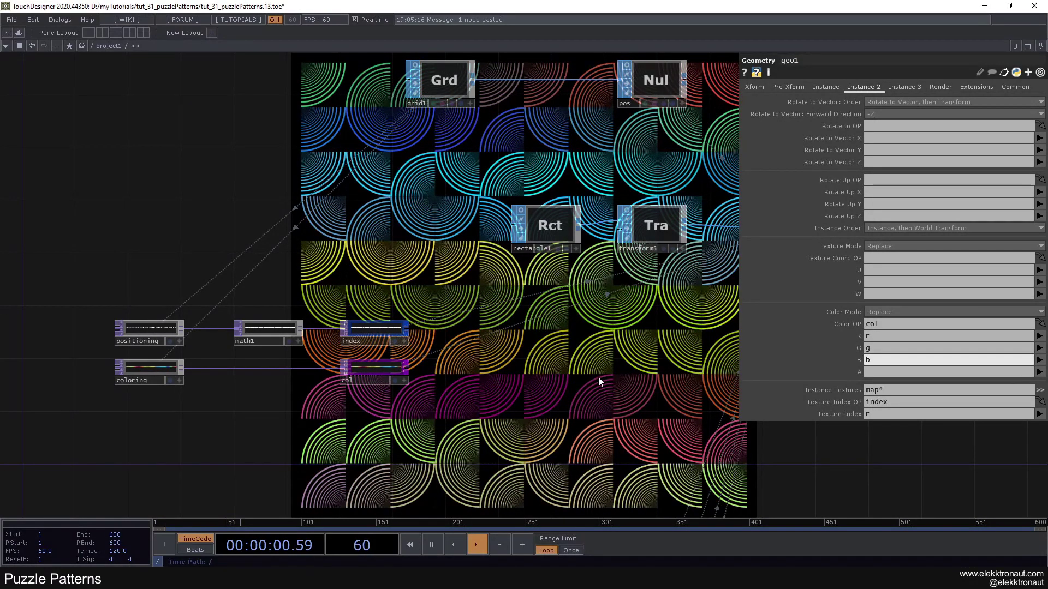
Step: Reduce the coloring noise's amplitude to 0.2
scroll(595, 378, "down", 2)
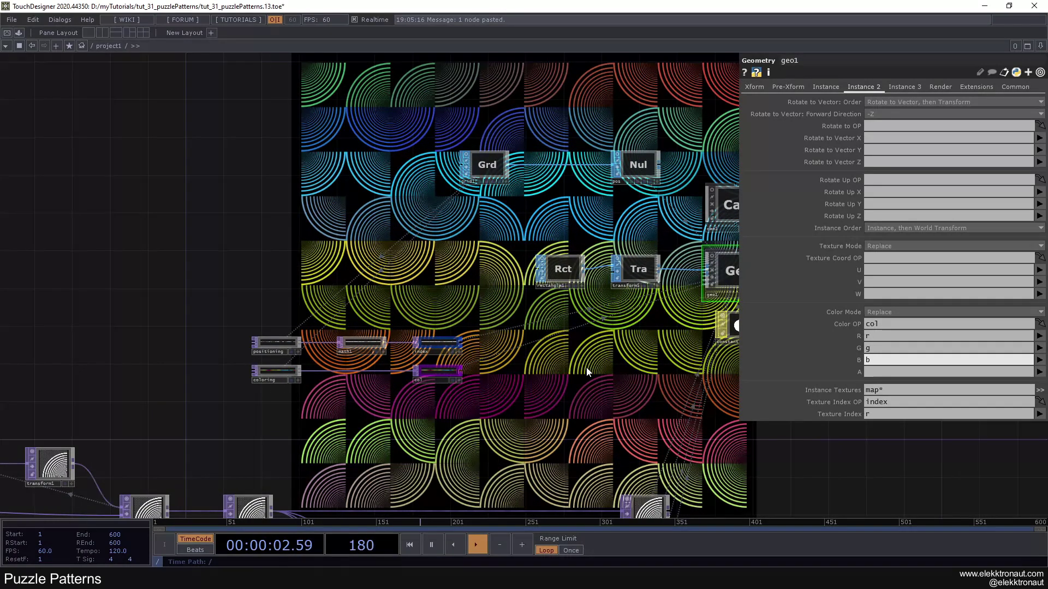
scroll(273, 369, "up", 2)
middle_click_drag(326, 375, 332, 376)
left_click(287, 372)
left_click_drag(517, 387, 372, 248)
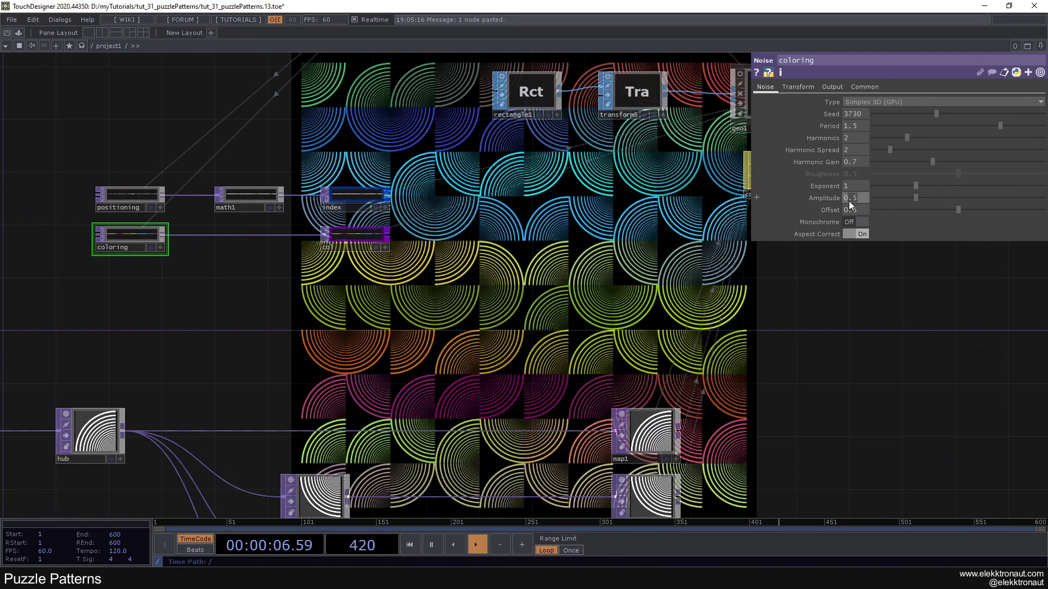
left_click_drag(852, 202, 502, 274)
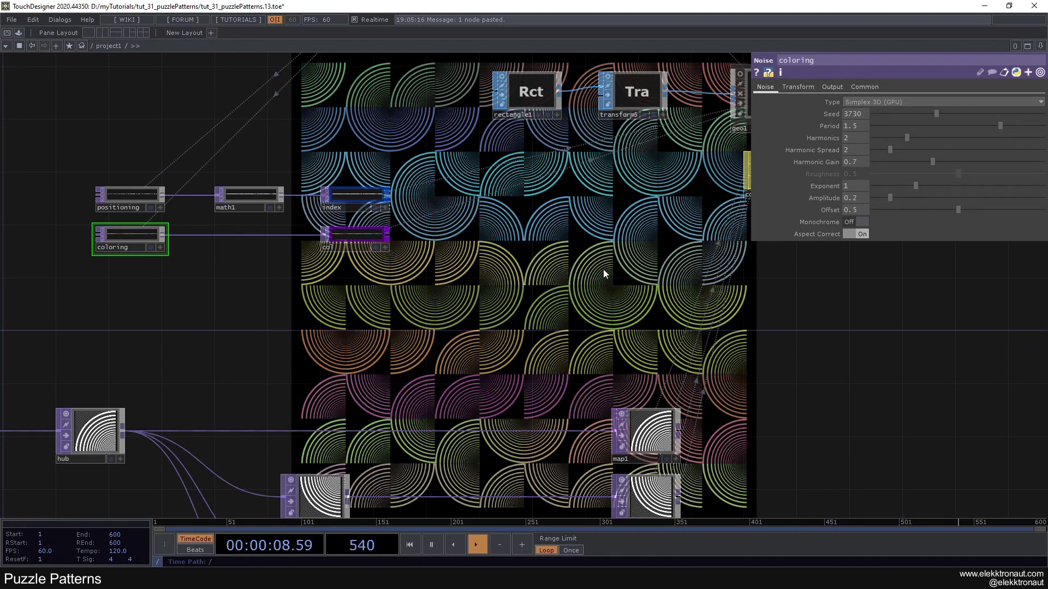
Step: Brighten the constant1 material by setting all three color components to 1.6
left_click_drag(604, 268, 447, 320)
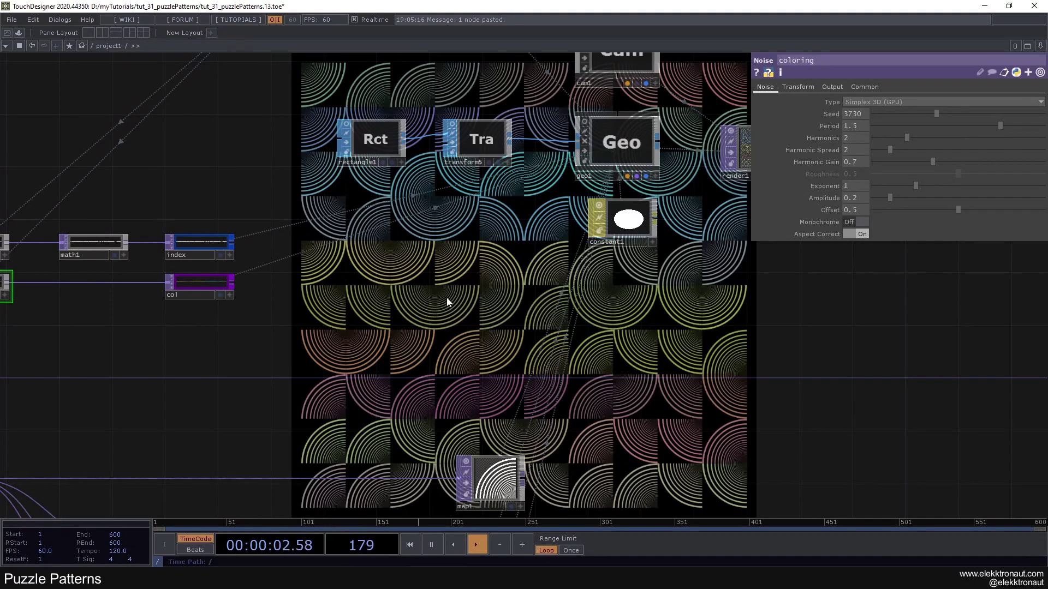
left_click_drag(581, 269, 489, 301)
left_click(535, 266)
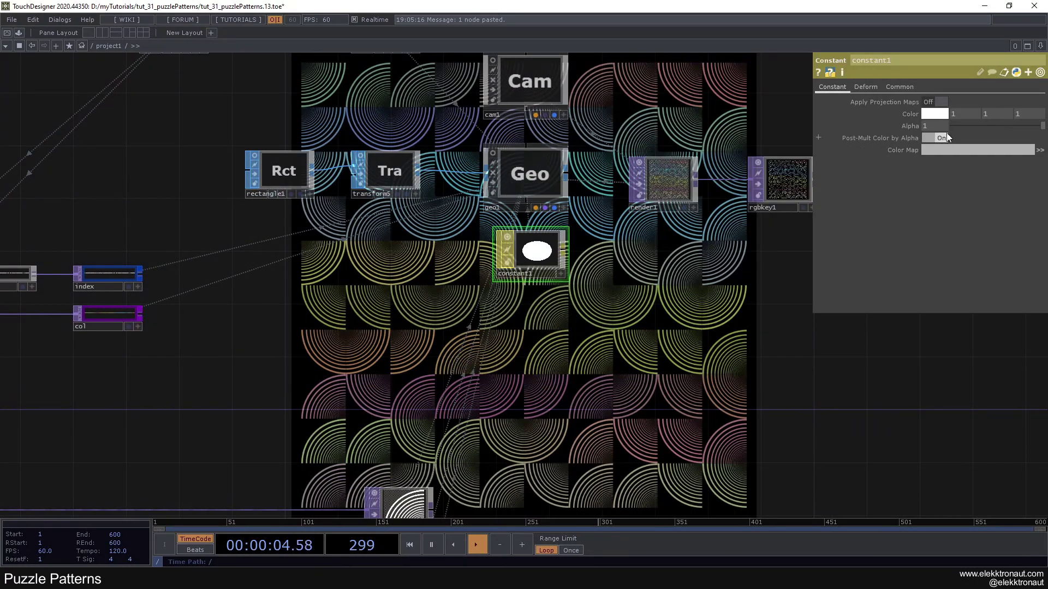
left_click_drag(910, 116, 910, 98)
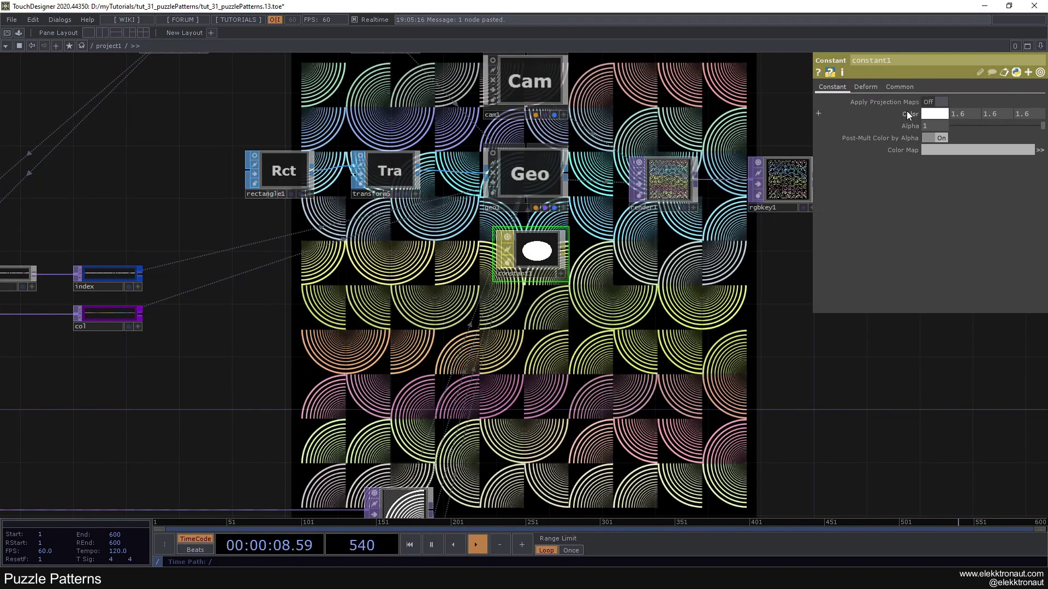
Step: Set the coloring noise's period to 6 and its seed to 2640
scroll(501, 315, "down", 5)
left_click_drag(242, 320, 349, 309)
scroll(347, 319, "up", 3)
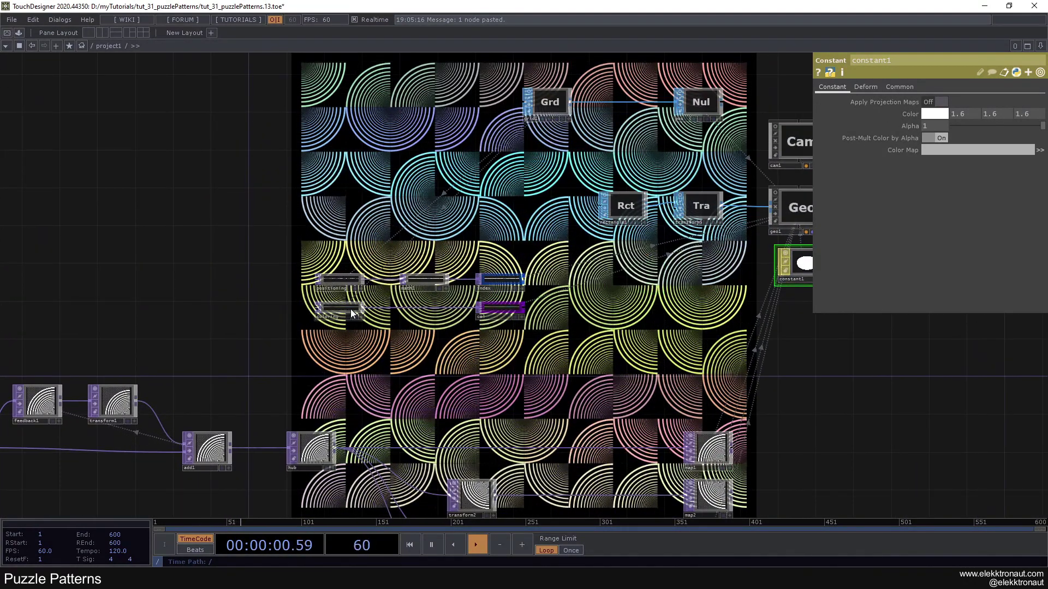
left_click(351, 309)
left_click_drag(974, 114, 1043, 125)
type("6")
key("Return")
left_click_drag(592, 269, 510, 239)
left_click_drag(969, 114, 962, 114)
scroll(671, 264, "down", 1)
scroll(670, 264, "down", 2)
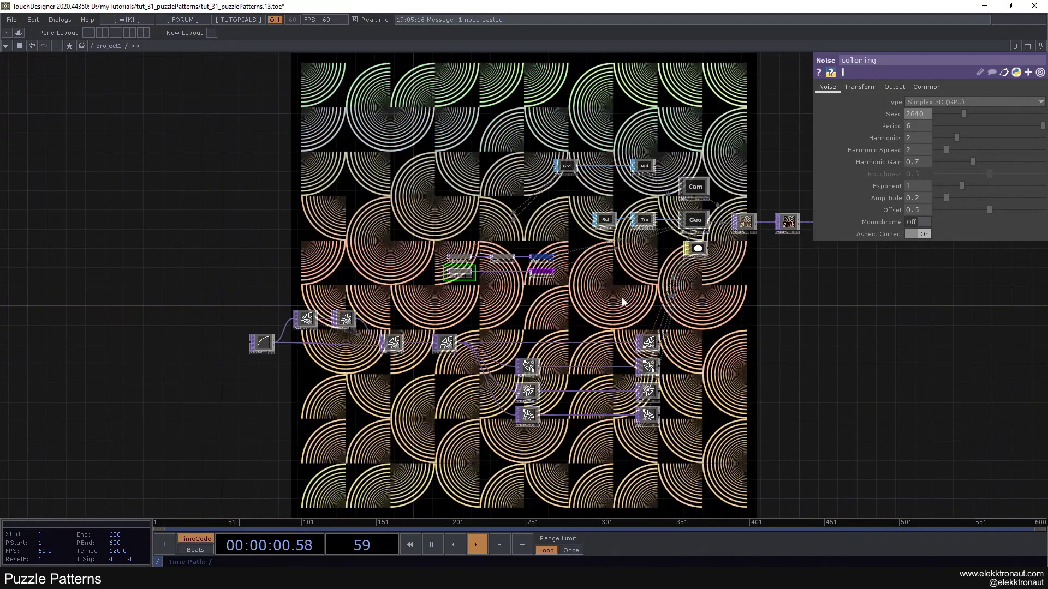
Step: Show the parameters of transform1 in the feedback loop and move circle1 slightly farther away from the feedback nodes
left_click_drag(624, 299, 484, 279)
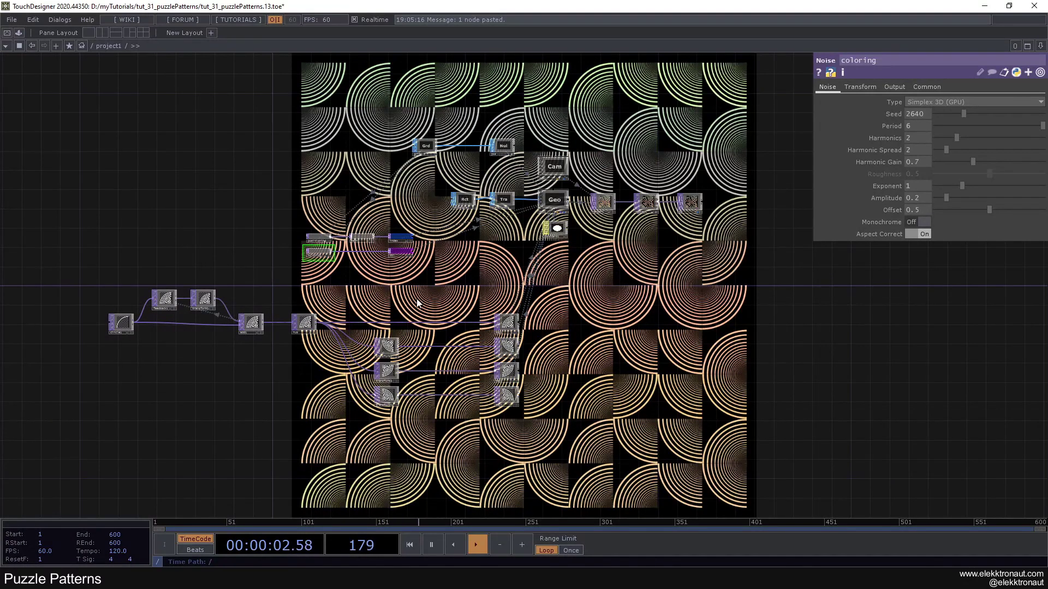
scroll(414, 292, "up", 1)
scroll(414, 292, "up", 1)
left_click_drag(404, 291, 566, 271)
scroll(245, 270, "up", 2)
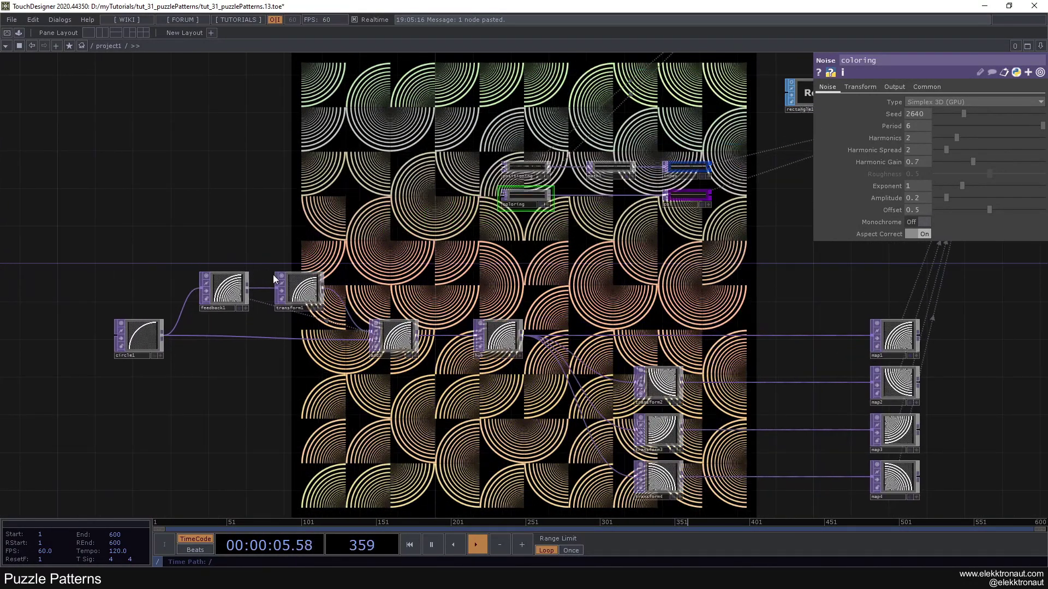
left_click(311, 291)
left_click_drag(143, 339, 133, 339)
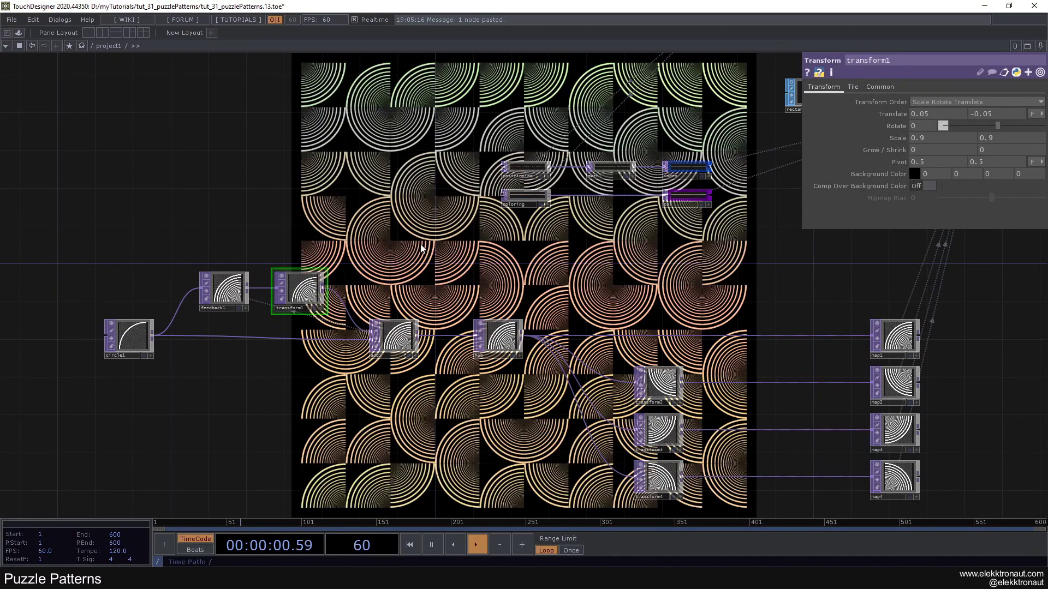
Step: Try translating transform1 by 0.25 in X, and by 0.32 and 0.22 in X and Y, undoing each change
scroll(245, 327, "up", 3)
left_click_drag(403, 196, 469, 230)
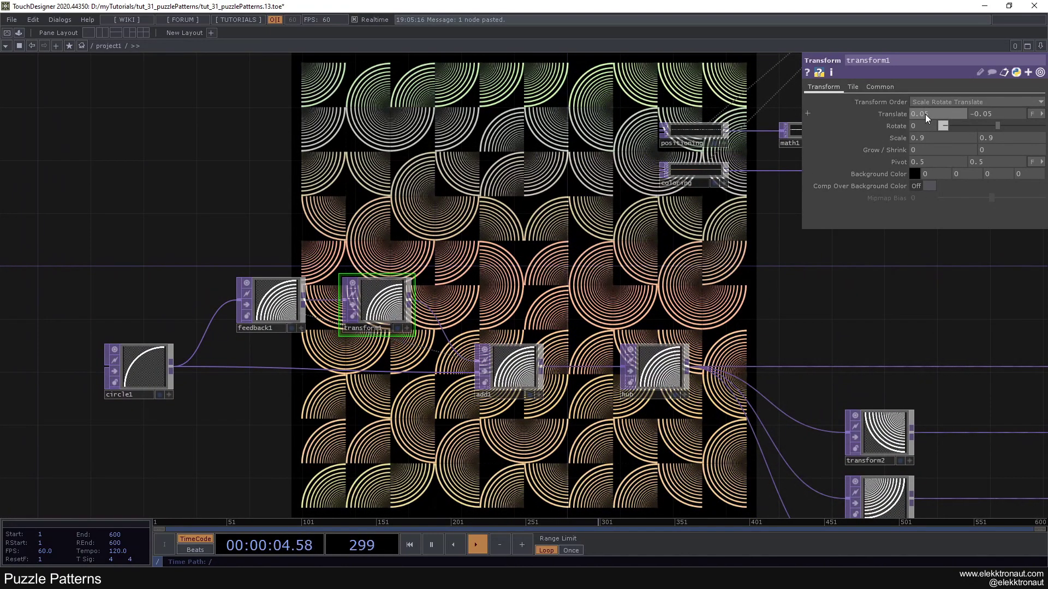
middle_click_drag(925, 114, 933, 103)
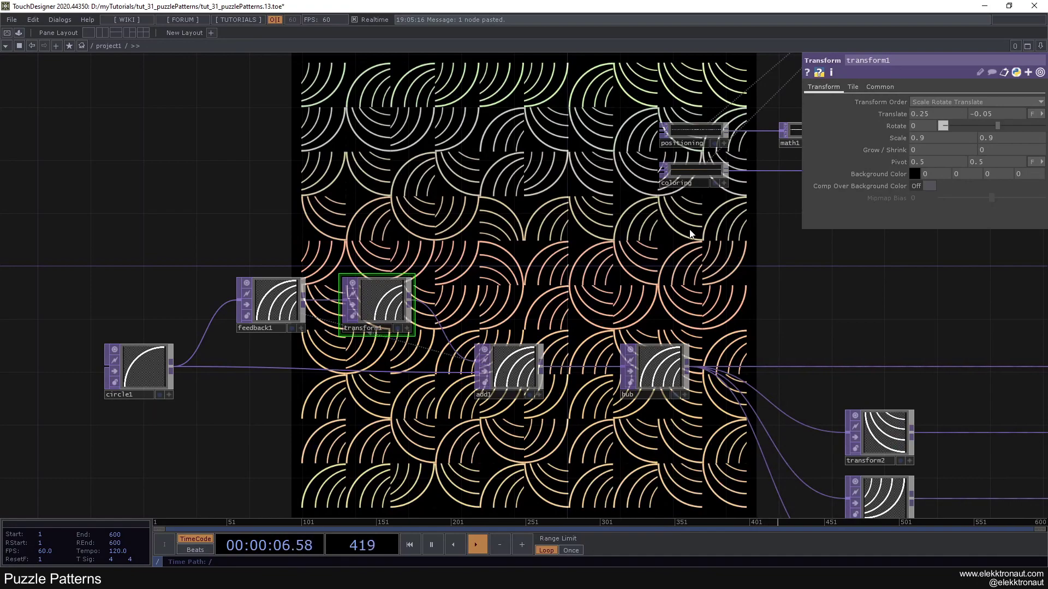
key("ctrl+z")
mouse_move(897, 112)
middle_mouse_down()
mouse_move(897, 125)
mouse_move(956, 125)
mouse_move(885, 98)
middle_mouse_up()
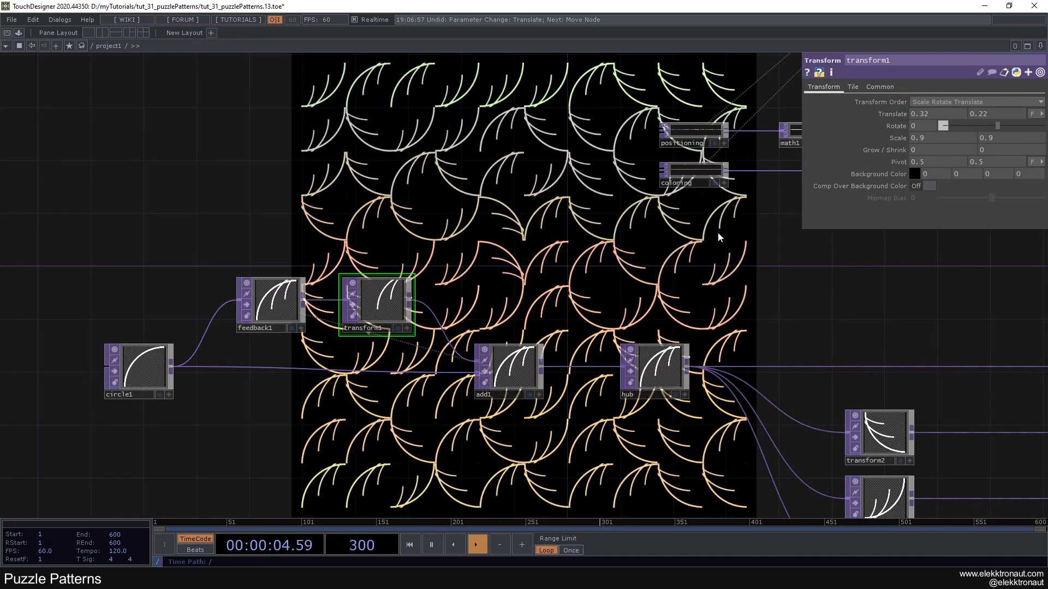
key("ctrl+z")
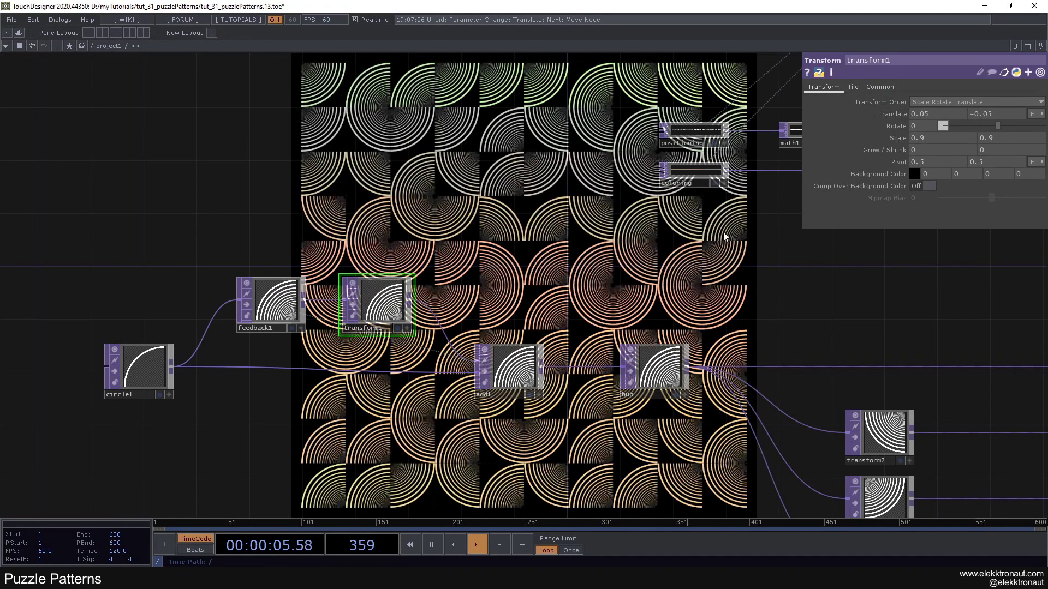
Step: Set transform1's scale to 1 in both X and Y
left_click(904, 138)
left_click(941, 137)
type("1")
key("Return")
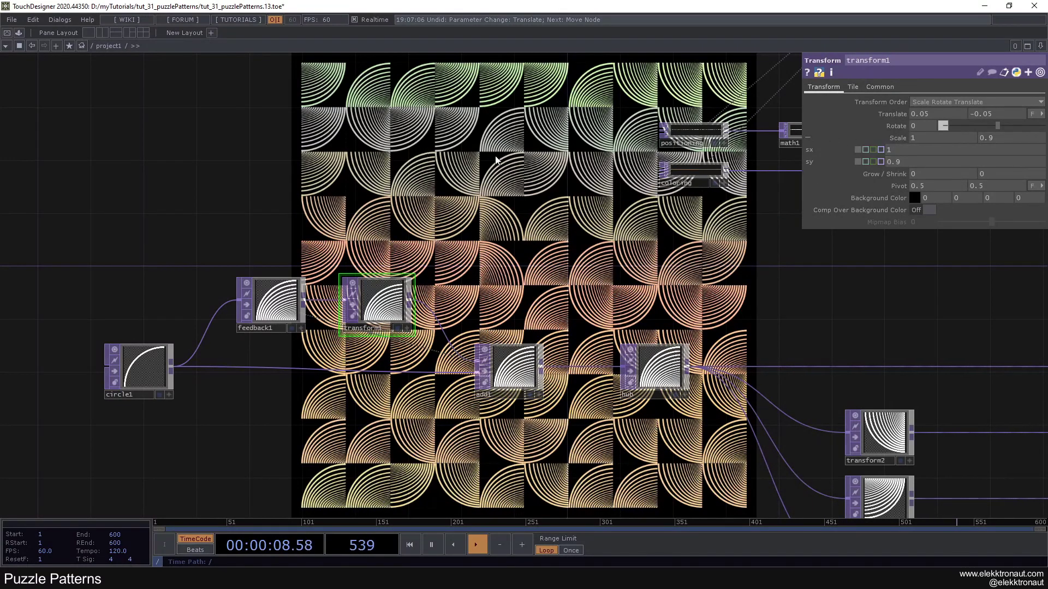
left_click(1000, 138)
type("1")
key("Return")
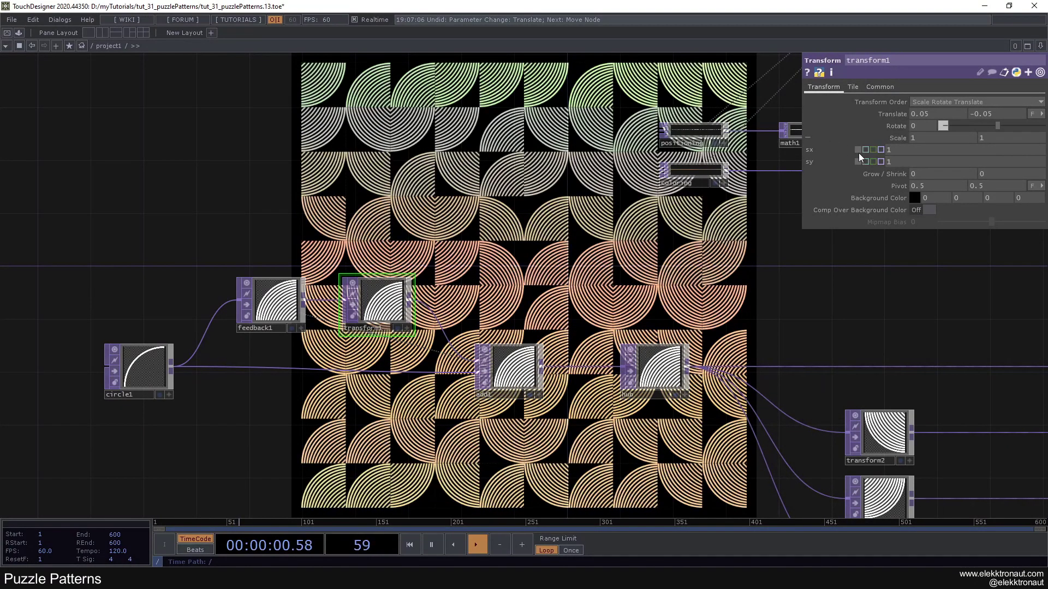
Step: Try a uniform scale of 0.5 on transform1 and undo it
left_click(896, 136)
left_click_drag(573, 223, 677, 337)
left_click_drag(487, 344, 487, 318)
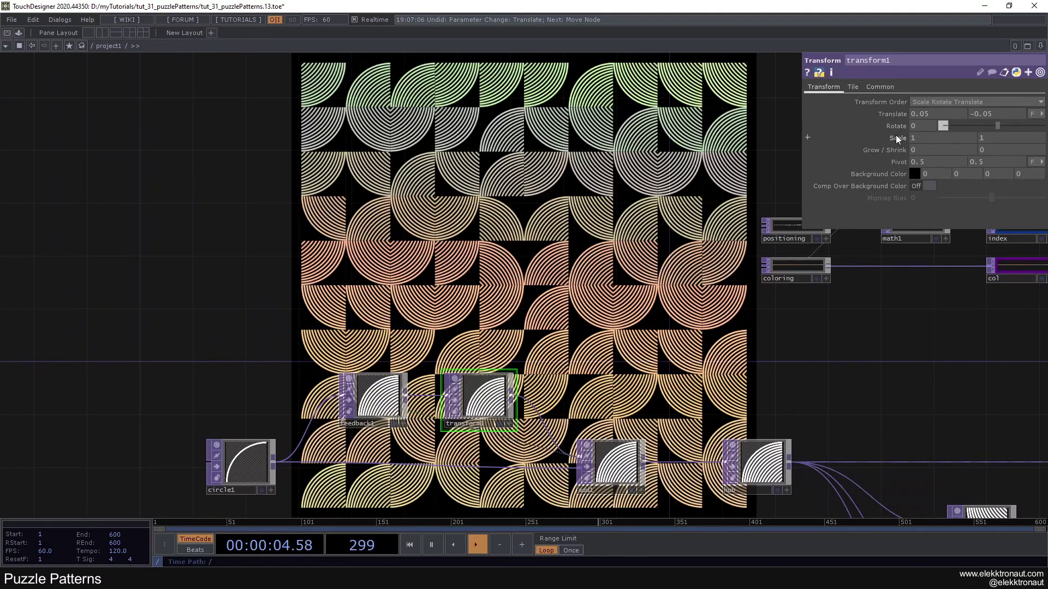
middle_click_drag(896, 135, 616, 149)
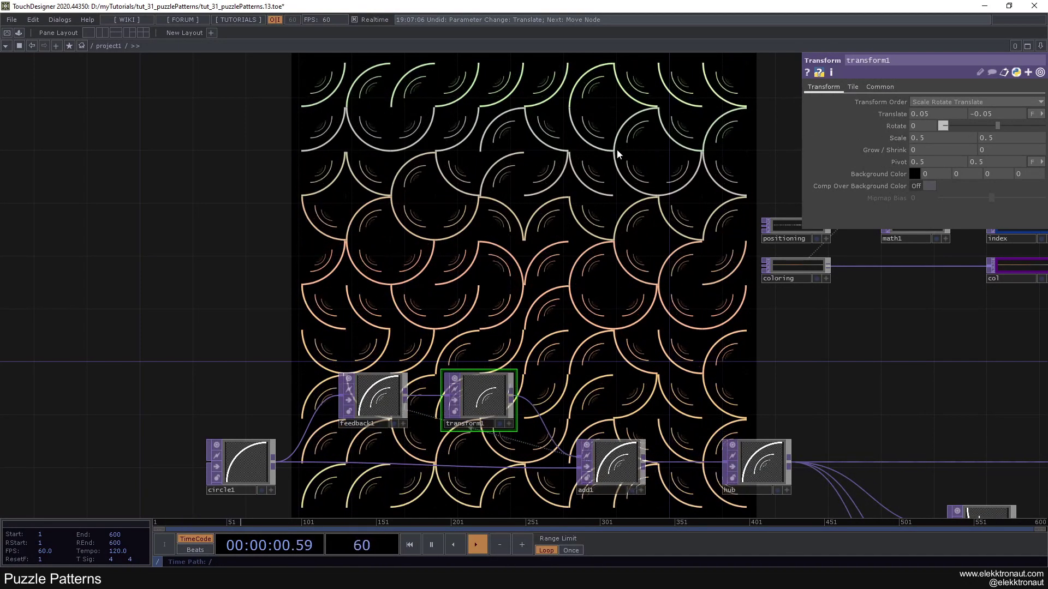
key("ctrl+z")
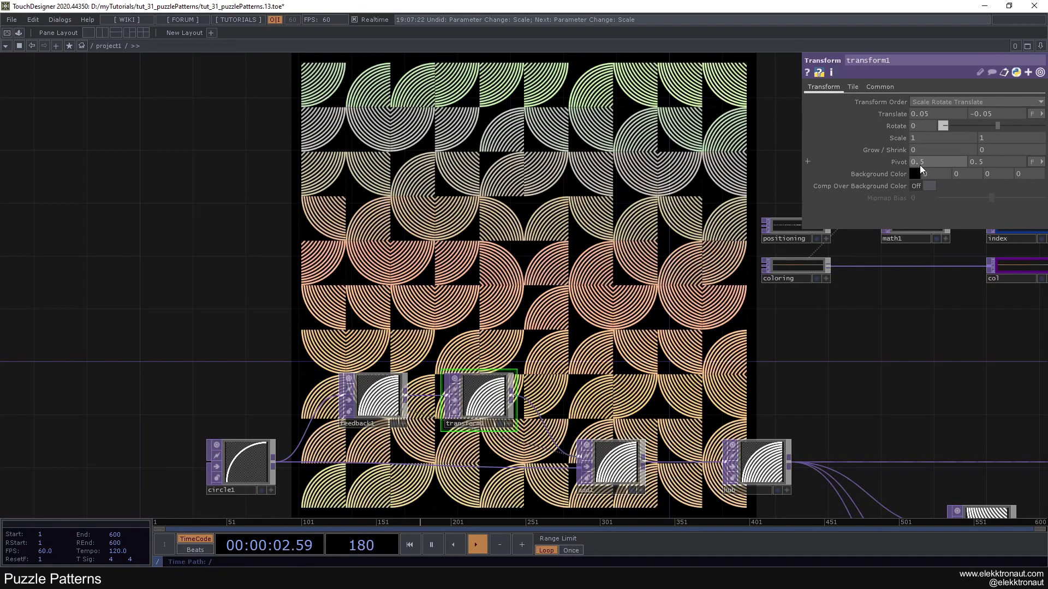
Step: Set transform1's pivot X to 0.6 and its rotation to 13.1
type("0.6")
left_click(654, 179)
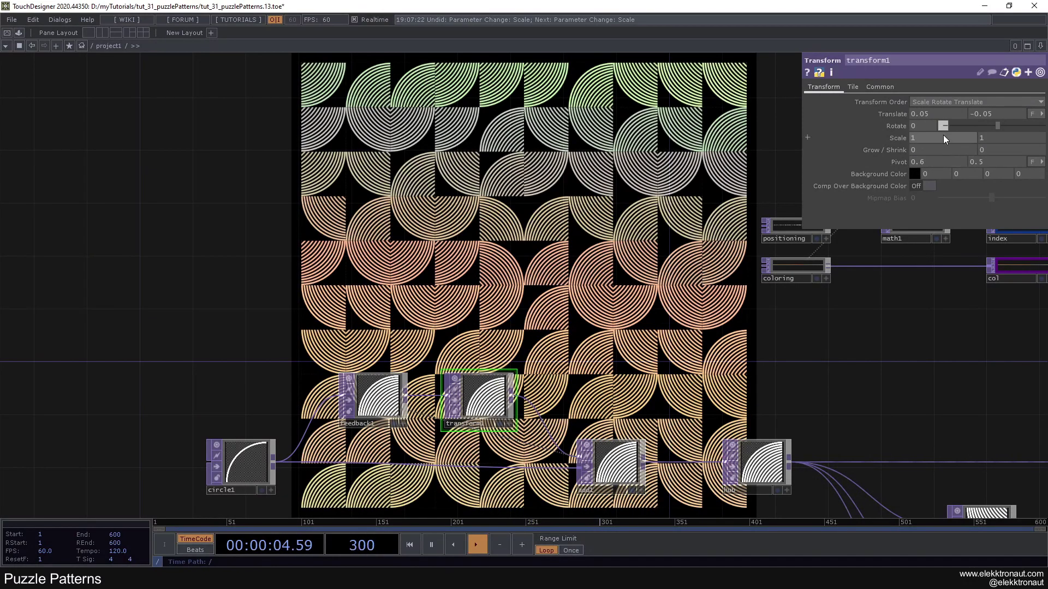
middle_click_drag(918, 128, 958, 127)
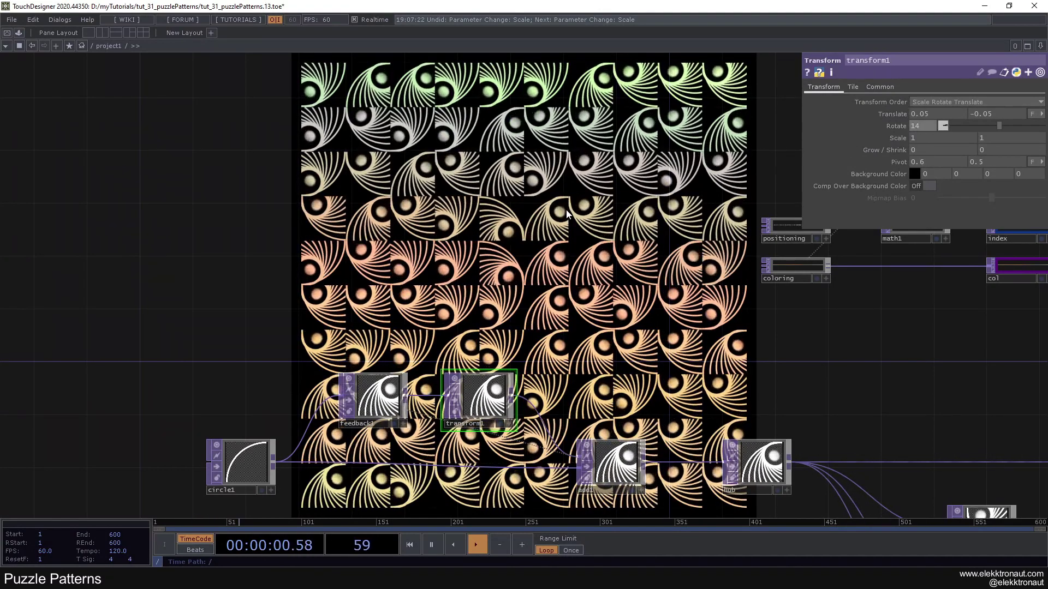
scroll(559, 265, "down", 2)
scroll(508, 285, "up", 2)
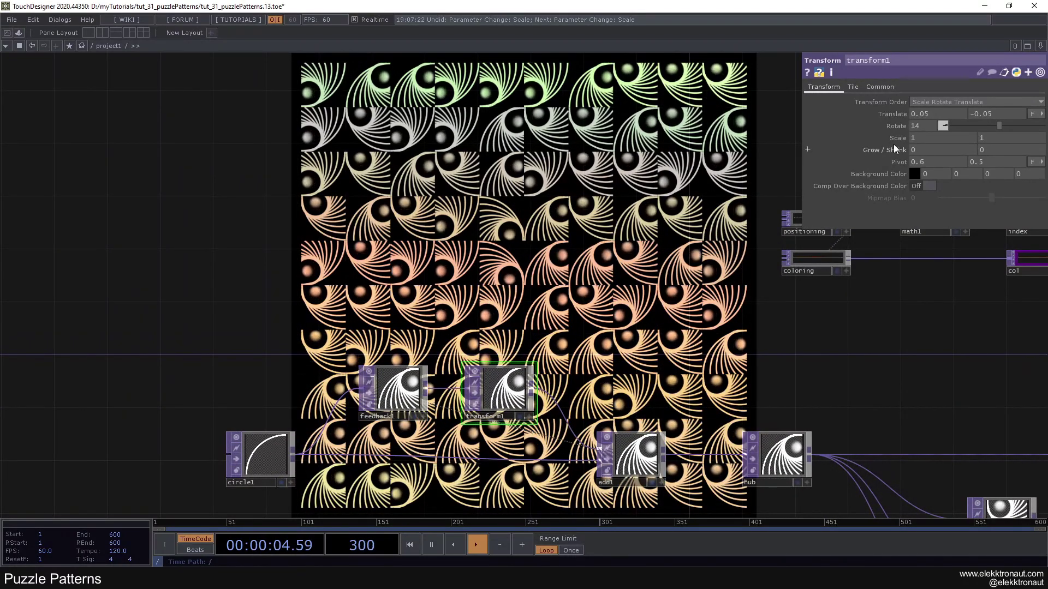
left_click_drag(926, 129, 921, 109)
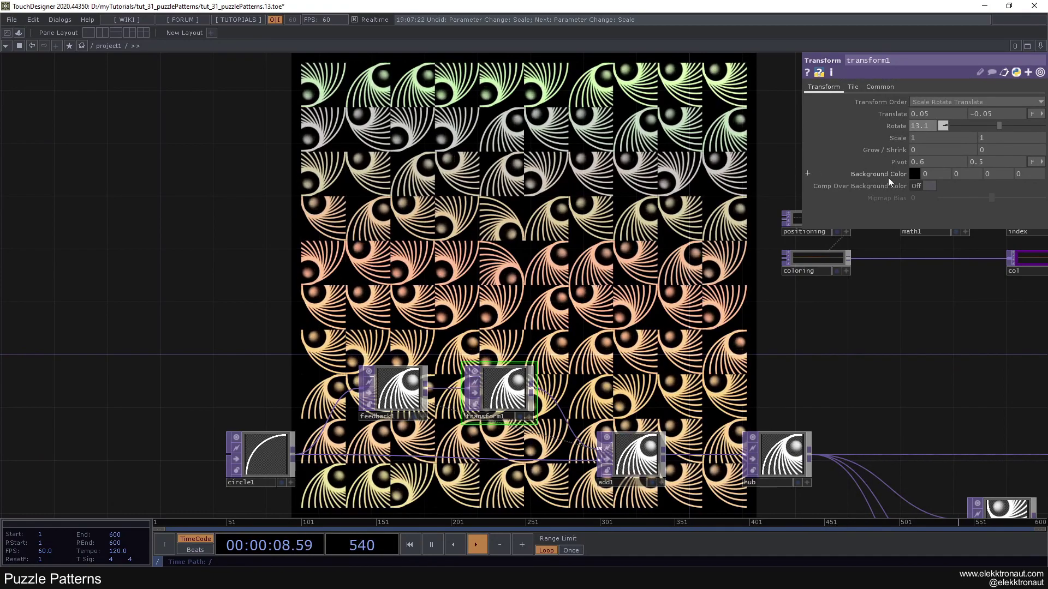
Step: Scale transform1 uniformly to 0.9 in X and Y
middle_click_drag(905, 141, 890, 139)
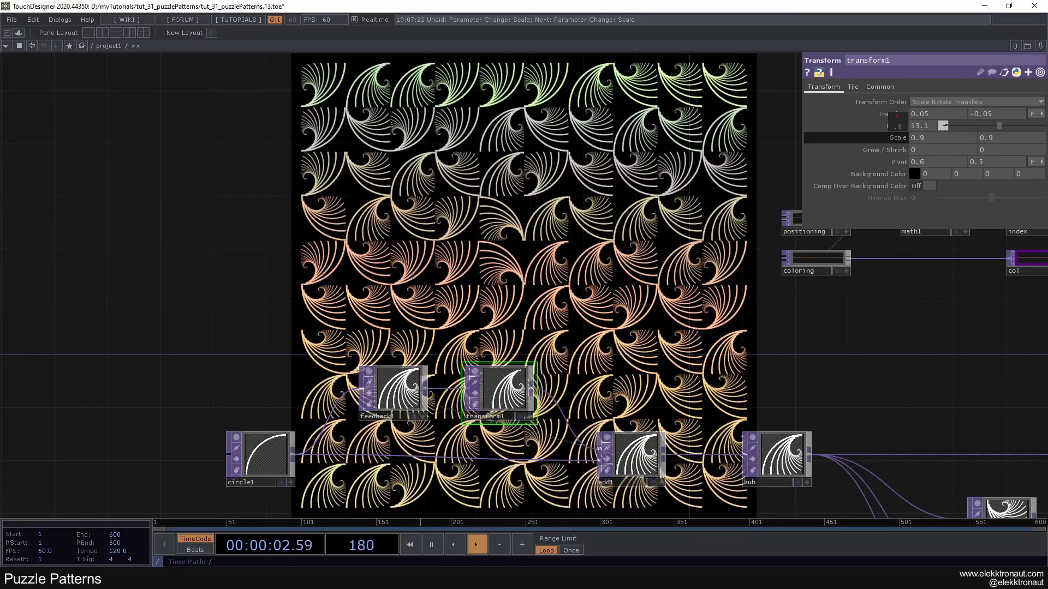
scroll(565, 291, "down", 2)
left_click_drag(600, 290, 628, 292)
scroll(568, 308, "up", 2)
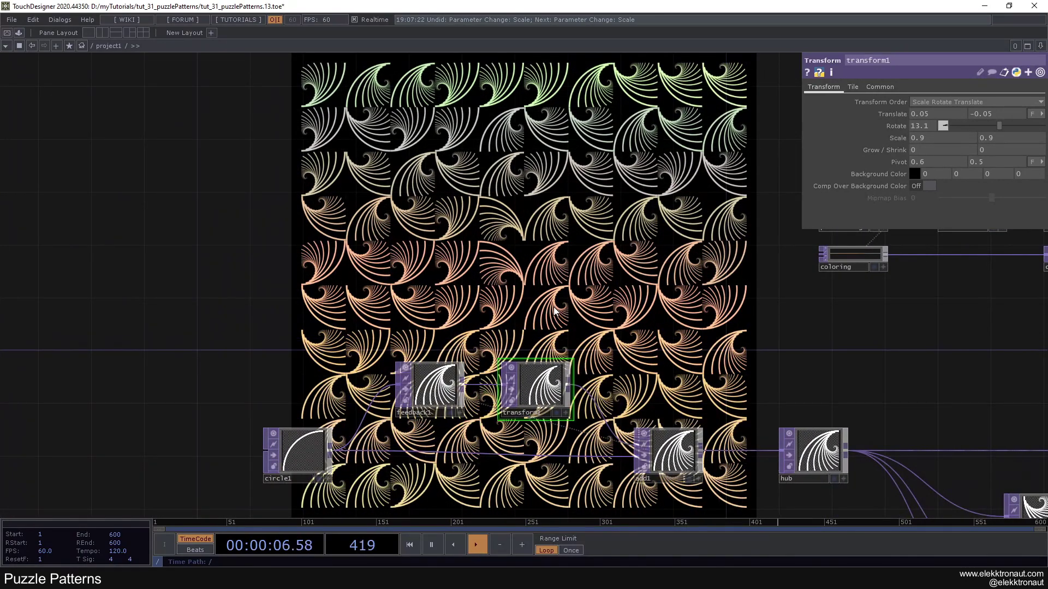
Step: Try an X scale of 1 on transform1 and undo it
scroll(554, 301, "down", 2)
left_click_drag(566, 276, 427, 182)
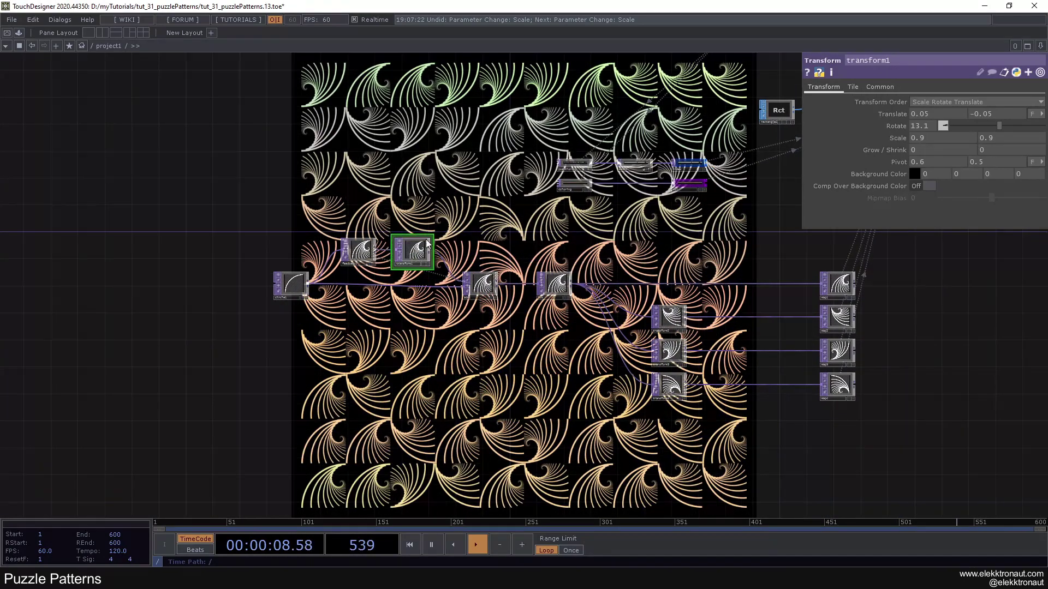
scroll(428, 238, "up", 2)
left_click(966, 136)
type("1")
key("Return")
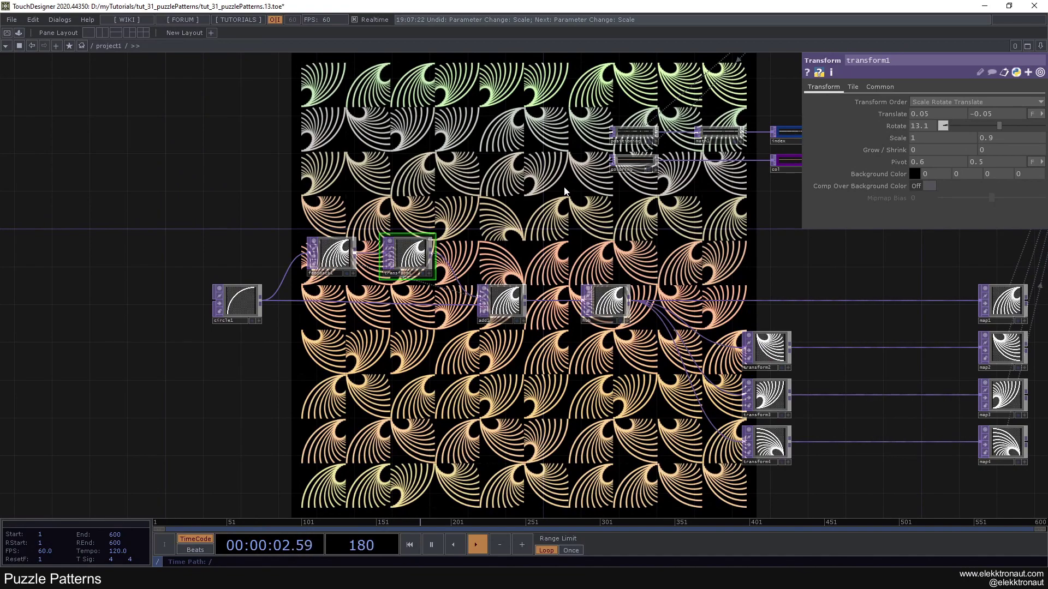
key("ctrl+z")
Step: Set transform1's rotation to 0
left_click_drag(541, 219, 521, 281)
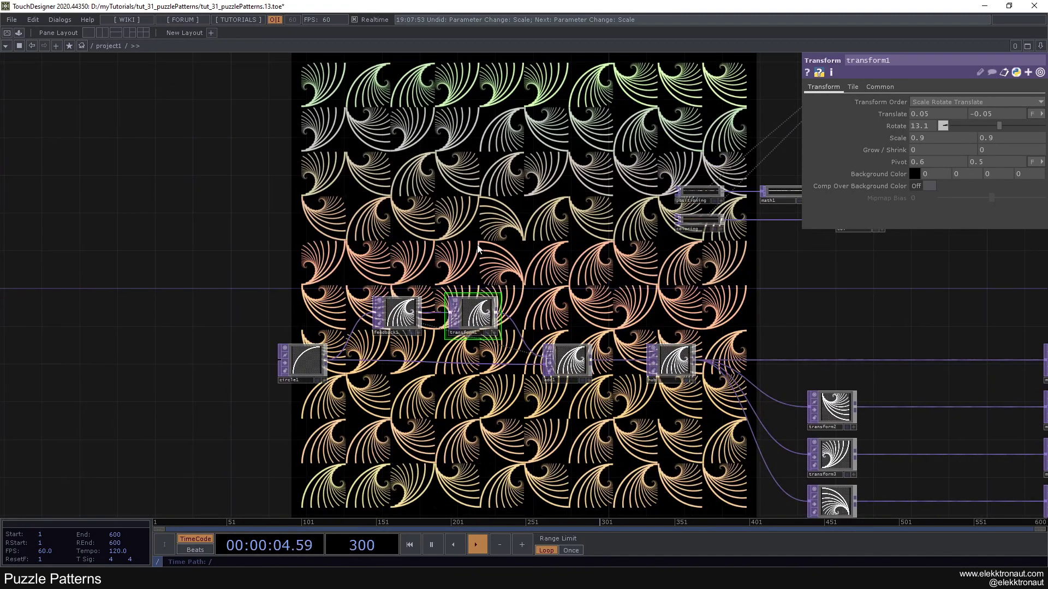
left_click(932, 128)
type("0")
key("Return")
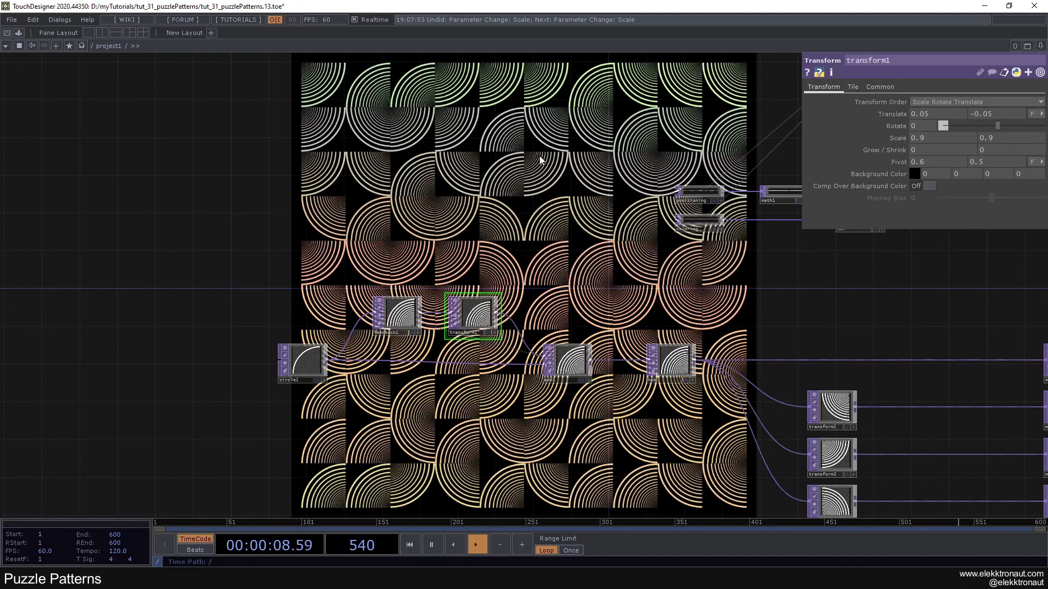
left_click_drag(524, 269, 561, 222)
left_click_drag(540, 406, 555, 296)
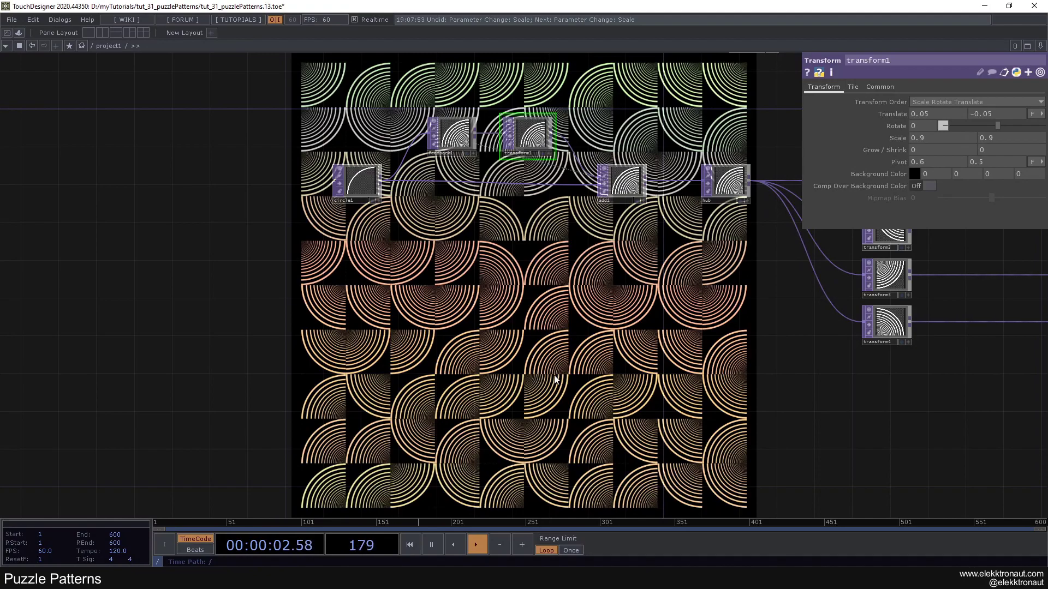
left_click_drag(503, 336, 568, 414)
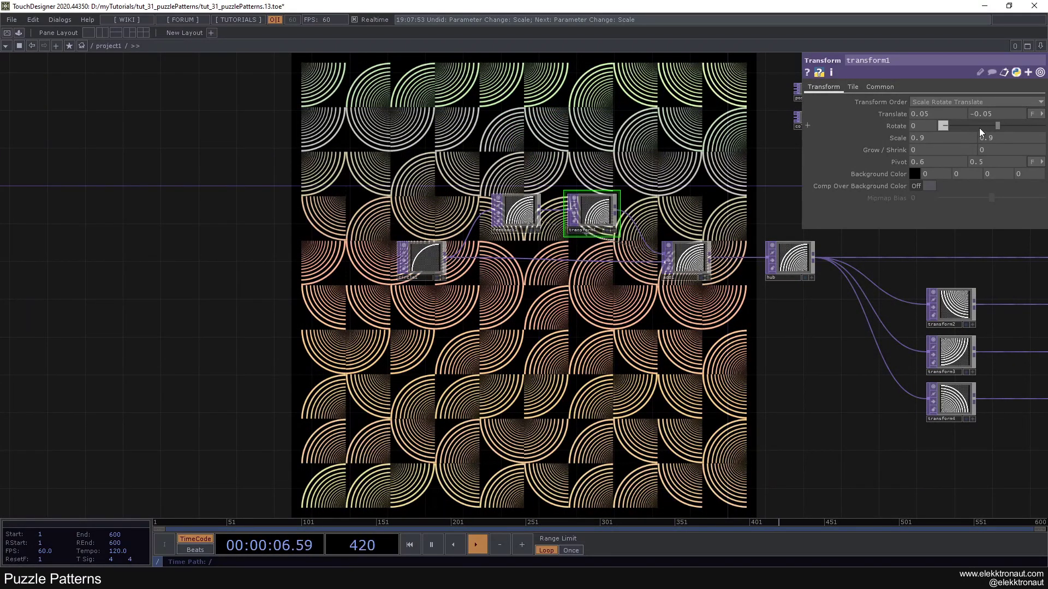
Step: Try the Rotate Translate Scale transform order on transform1 and scale it uniformly to 0.89
left_click(945, 99)
left_click(940, 119)
left_click(947, 101)
left_click(939, 140)
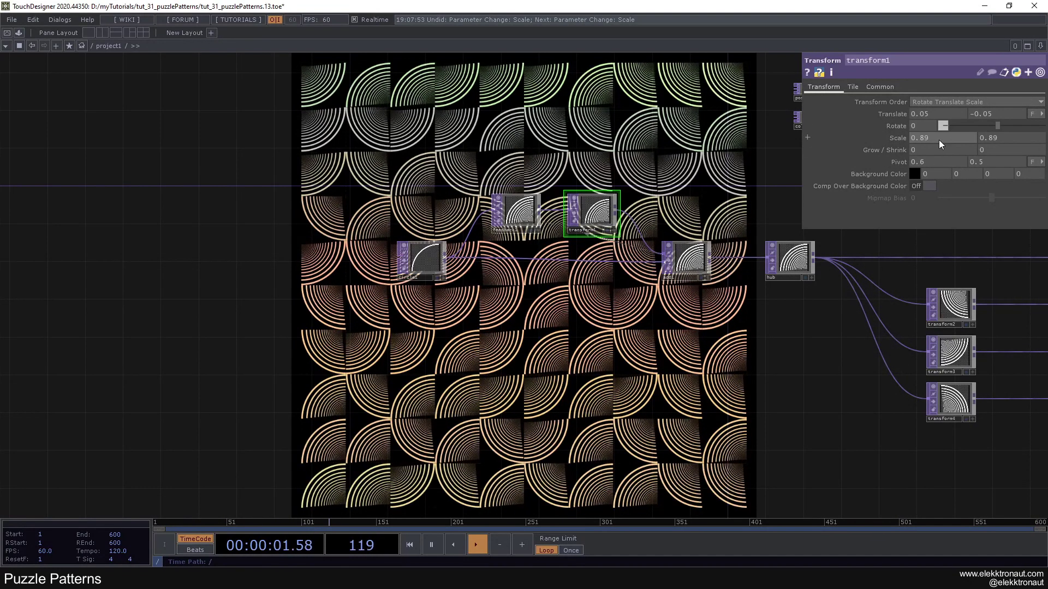
left_click(899, 137)
left_click(899, 138)
mouse_move(899, 139)
left_mouse_down()
mouse_move(931, 139)
mouse_move(898, 142)
left_mouse_up()
Step: Set transform1's scale to 1 in both X and Y
left_click(922, 138)
type("1")
left_click(991, 137)
type("1")
key("Return")
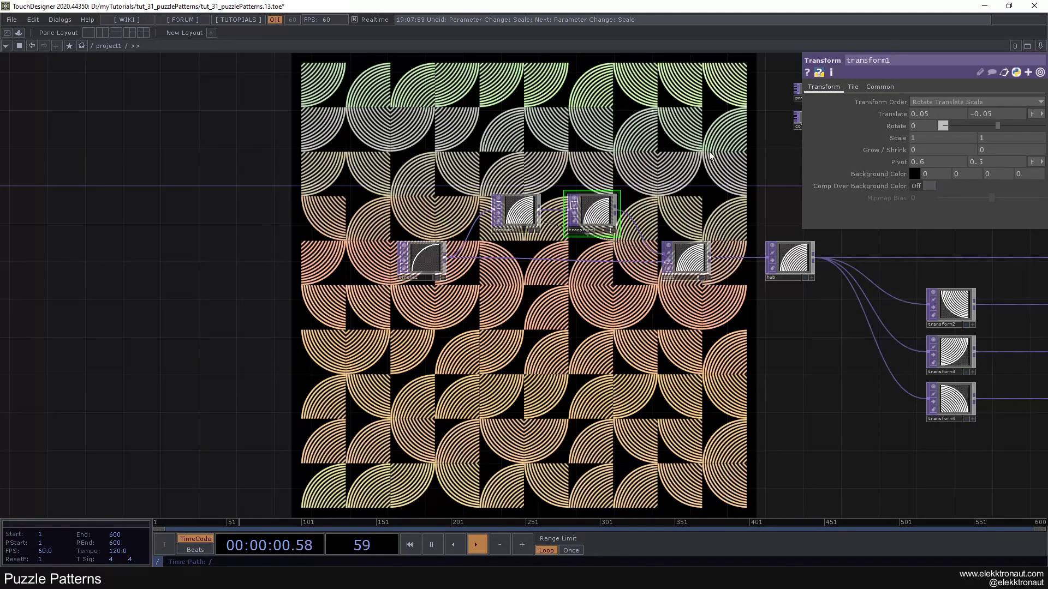
Step: Try the Translate Scale Rotate order on transform1, and settle on Rotate Scale Translate
left_click(941, 104)
left_click(937, 153)
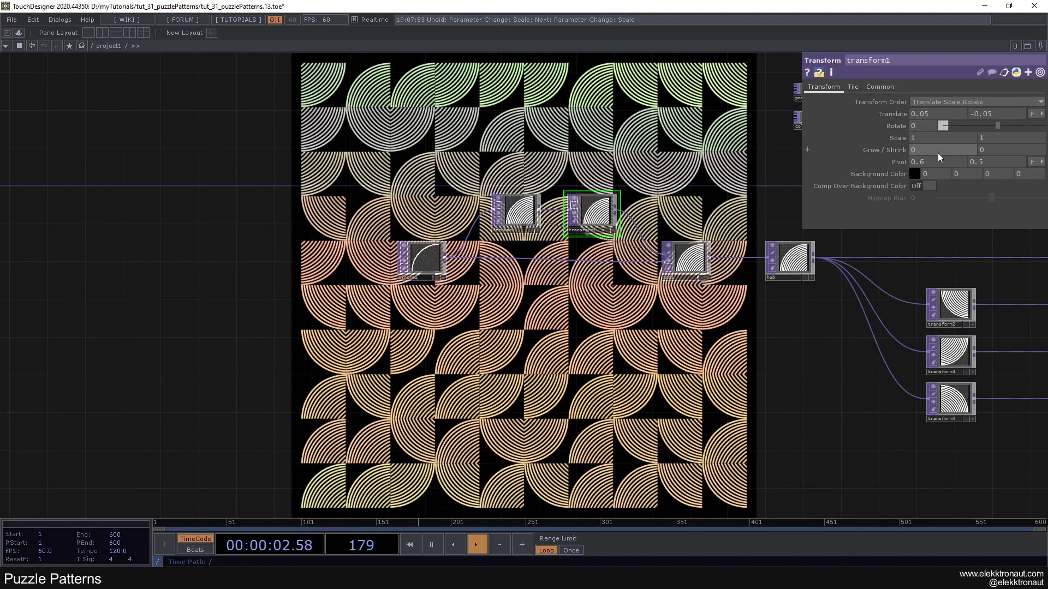
left_click(955, 106)
left_click(937, 135)
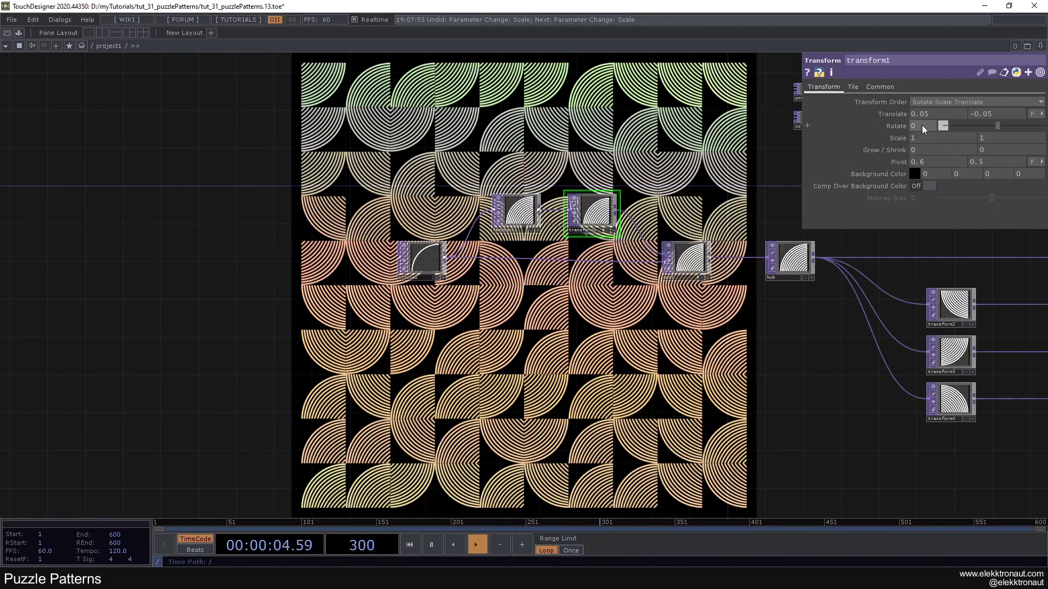
Step: Try a rotation of 5.9 on transform1 and undo it
left_click_drag(916, 124, 919, 110)
left_click_drag(716, 417, 584, 261)
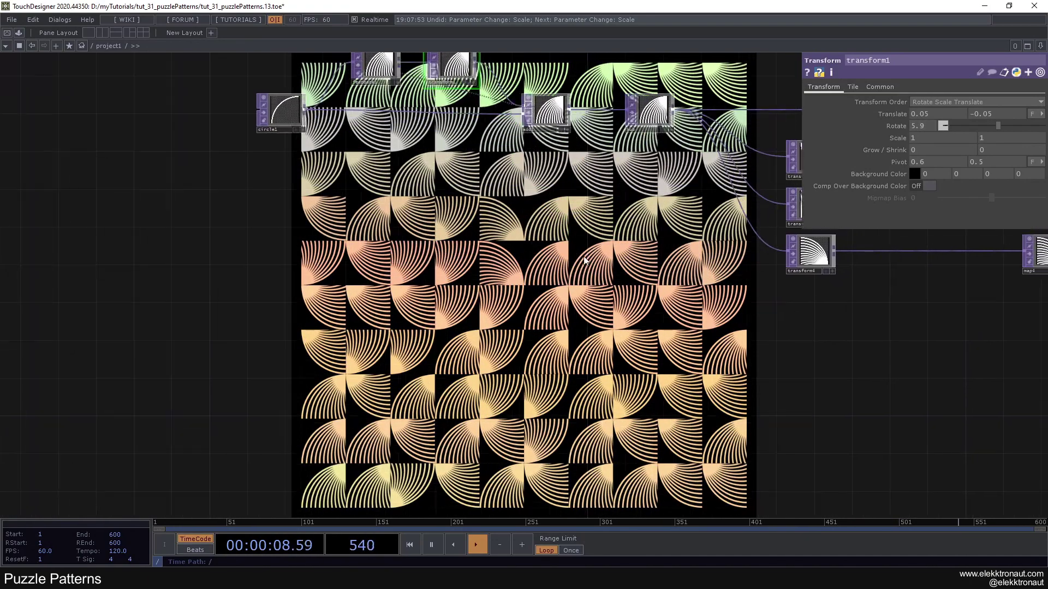
key("ctrl+z")
Step: Duplicate the transform4 node directly below the original
left_click_drag(575, 206, 366, 299)
scroll(366, 298, "down", 3)
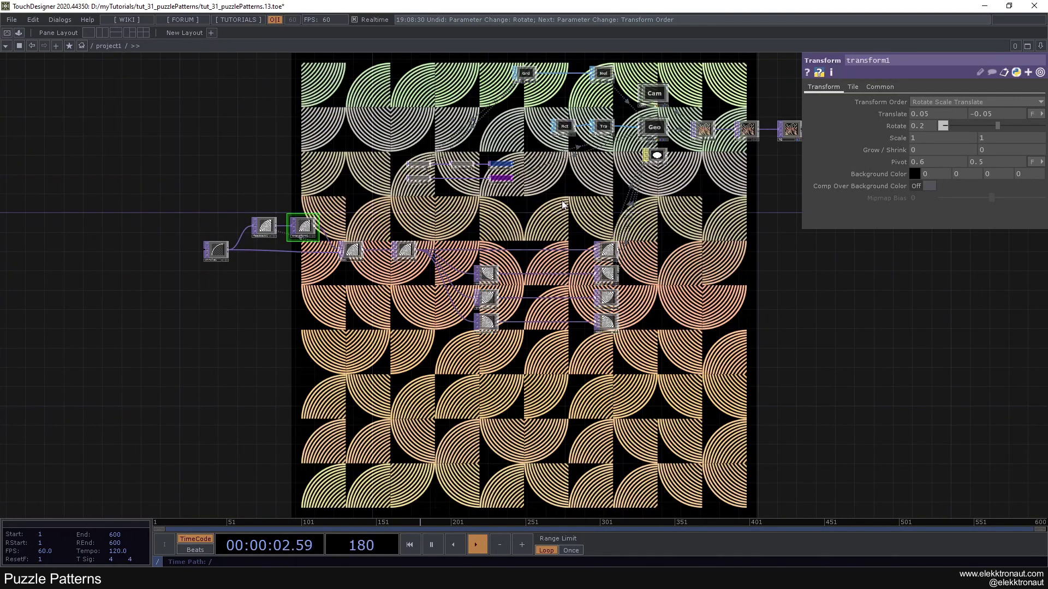
scroll(485, 203, "up", 3)
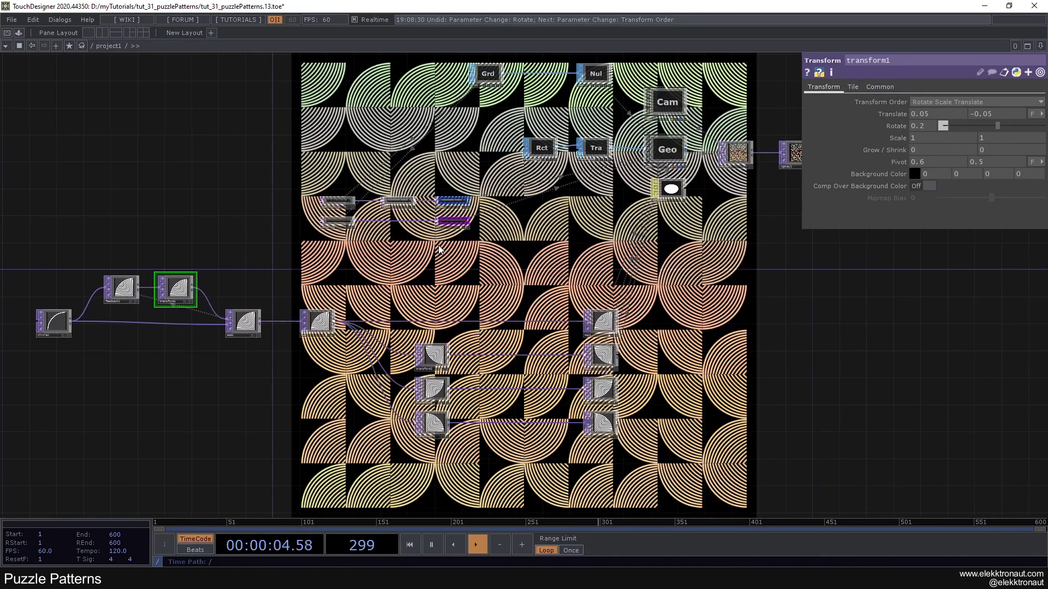
left_click_drag(467, 257, 561, 172)
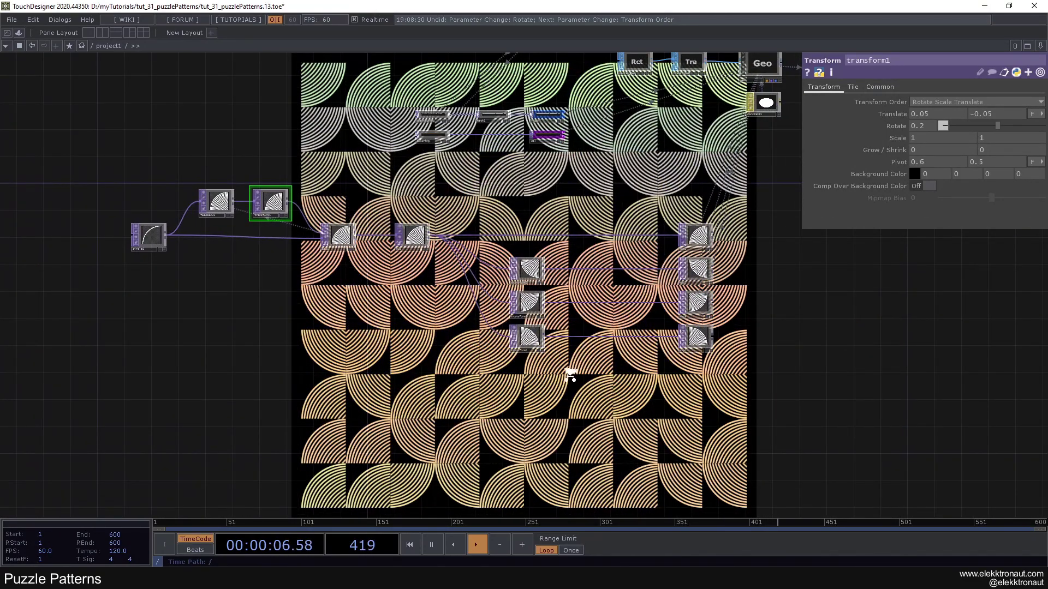
scroll(570, 375, "up", 2)
left_click(513, 319)
key("ctrl+c")
key("ctrl+v")
right_click(522, 356)
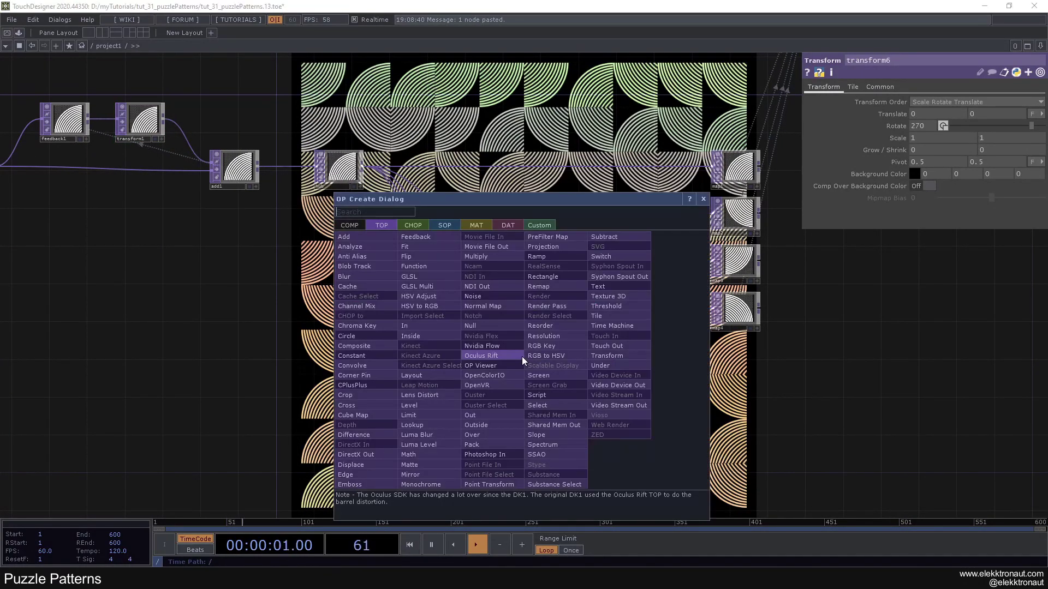
key("Escape")
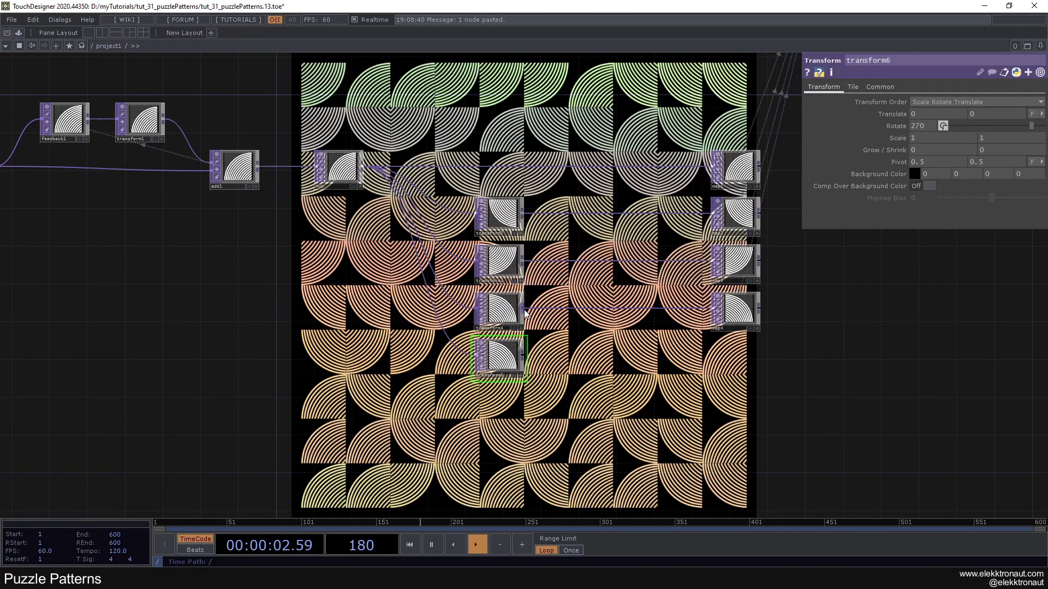
Step: Branch a Level TOP off transform3's output and append an Over TOP to it
right_click(522, 263)
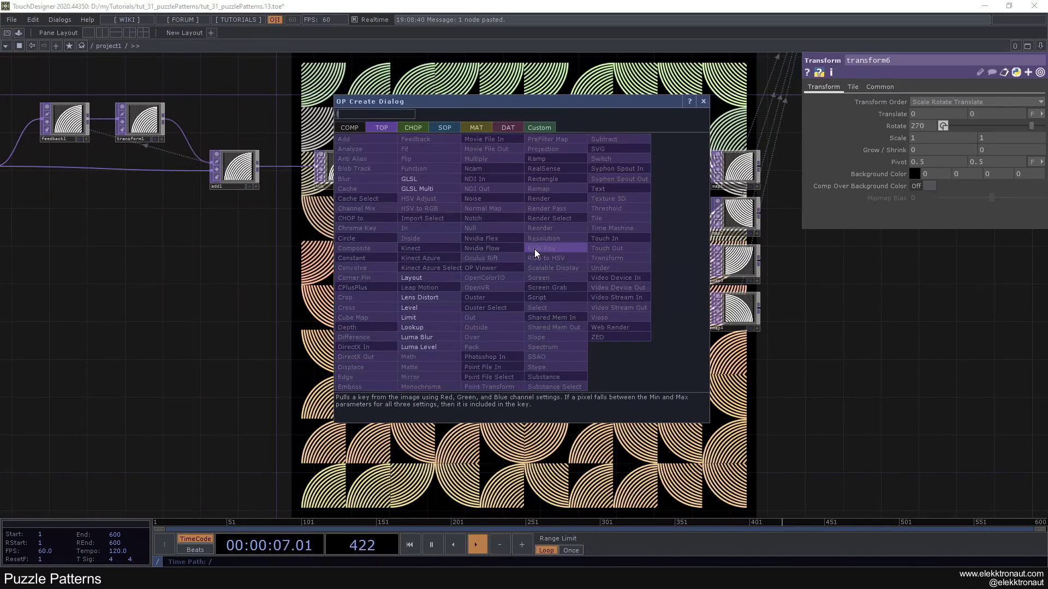
left_click(427, 304)
left_click(591, 404)
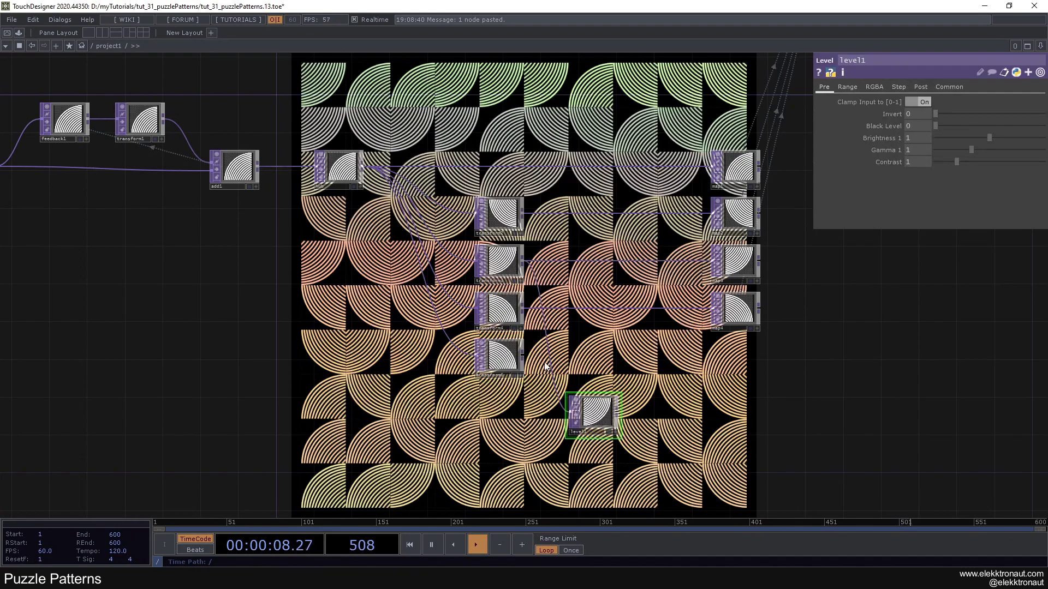
right_click(617, 411)
type("o")
left_click(568, 490)
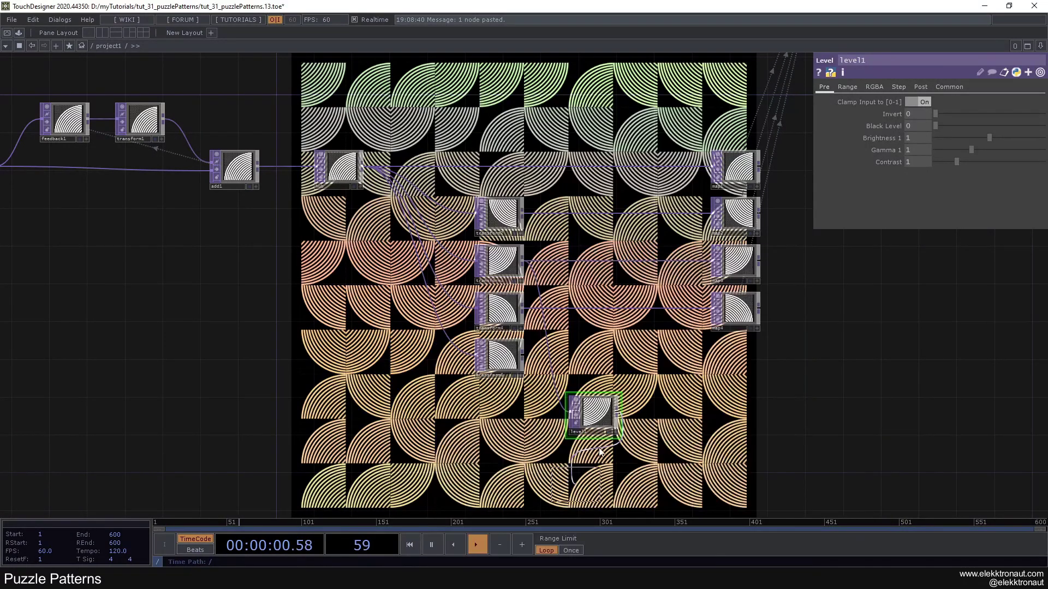
left_click(657, 345)
Step: Connect transform6 to over1 as its first input and tidy the placement of level1 and over1
scroll(657, 349, "up", 2)
left_click_drag(473, 352, 634, 342)
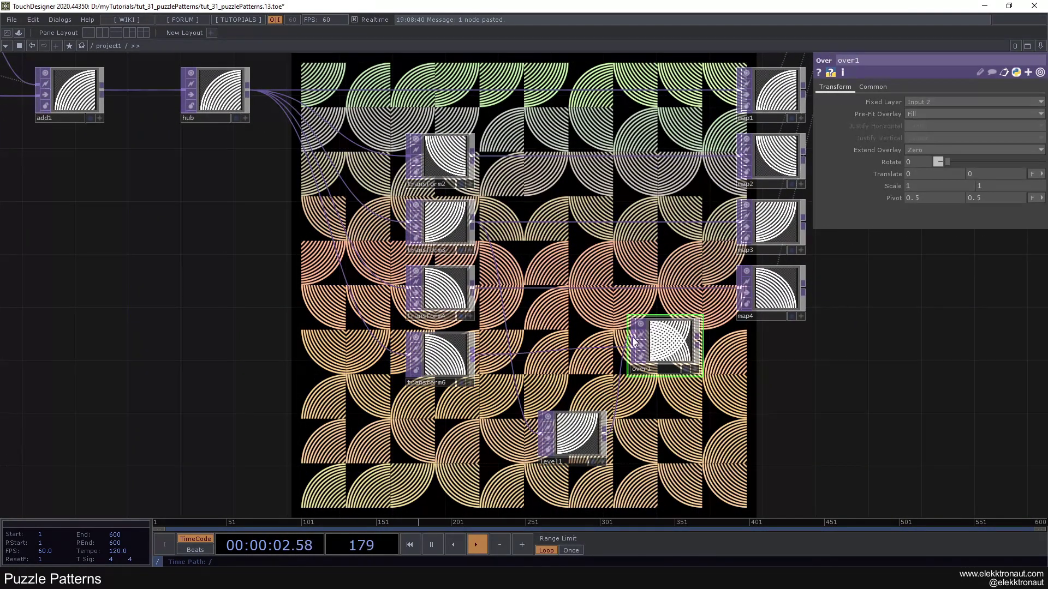
left_click_drag(572, 452, 532, 452)
left_click_drag(663, 342, 663, 355)
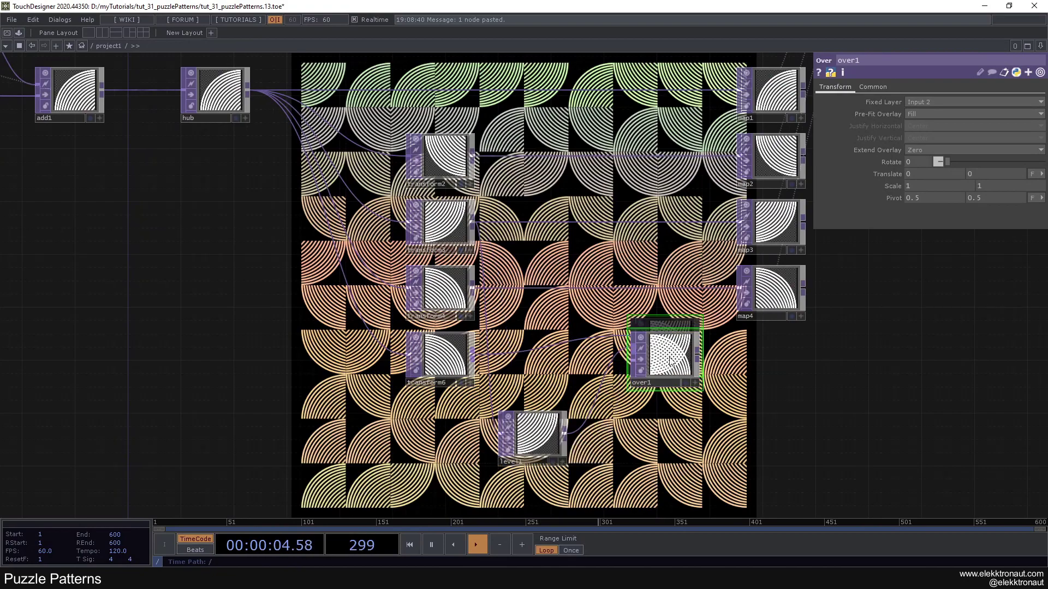
left_click(534, 449)
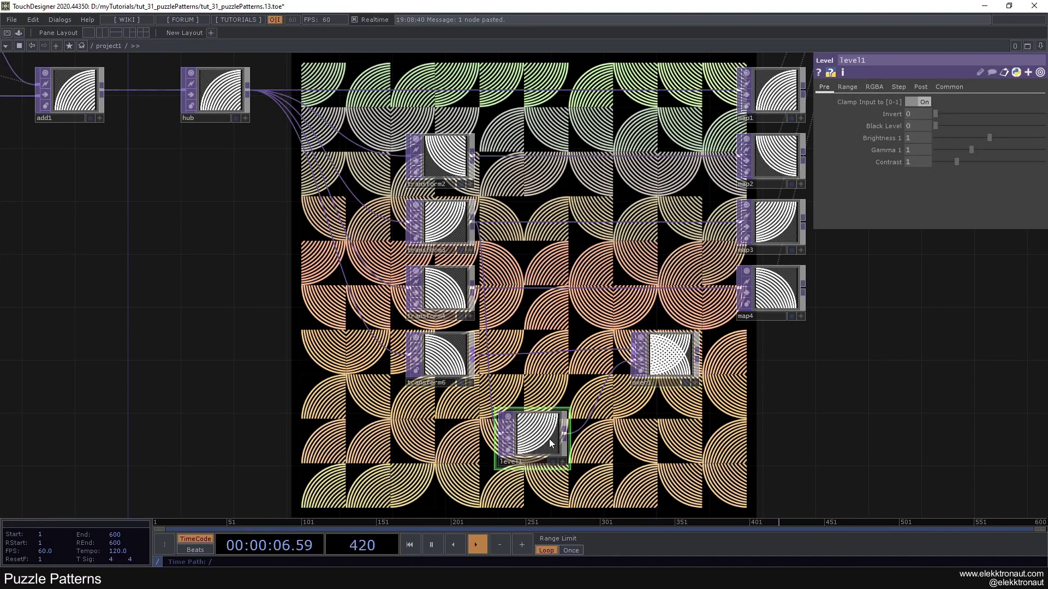
left_click_drag(639, 409, 550, 416)
Step: Add a Null after over1, name it map5 and align it below the other map nodes
left_click(588, 358)
key("alt+n")
left_click(676, 367)
left_click(671, 375)
type("map5")
key("Return")
left_click_drag(688, 334, 690, 347)
left_click_drag(787, 310, 796, 291)
Step: Turn off the background display of the final output node at the end of the render chain
left_click_drag(257, 304, 263, 335)
scroll(263, 335, "down", 3)
left_click_drag(810, 140, 645, 251)
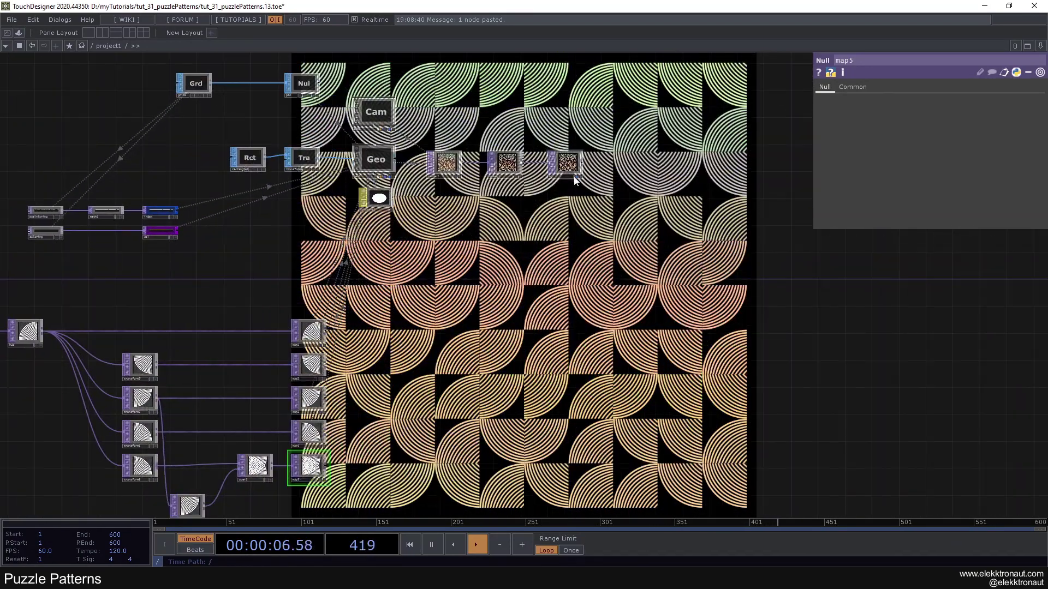
left_click(575, 175)
left_click_drag(482, 331, 835, 209)
scroll(528, 341, "up", 3)
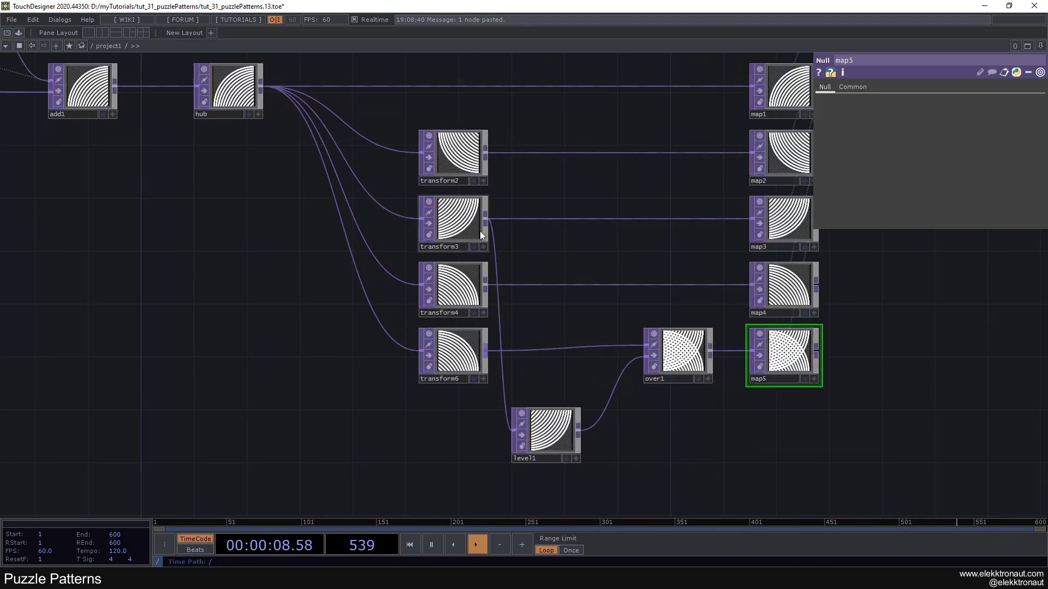
Step: Rewire over1's first input to transform4 and delete the redundant transform6
left_click_drag(547, 421, 573, 421)
left_click_drag(528, 329, 472, 344)
left_click(409, 375)
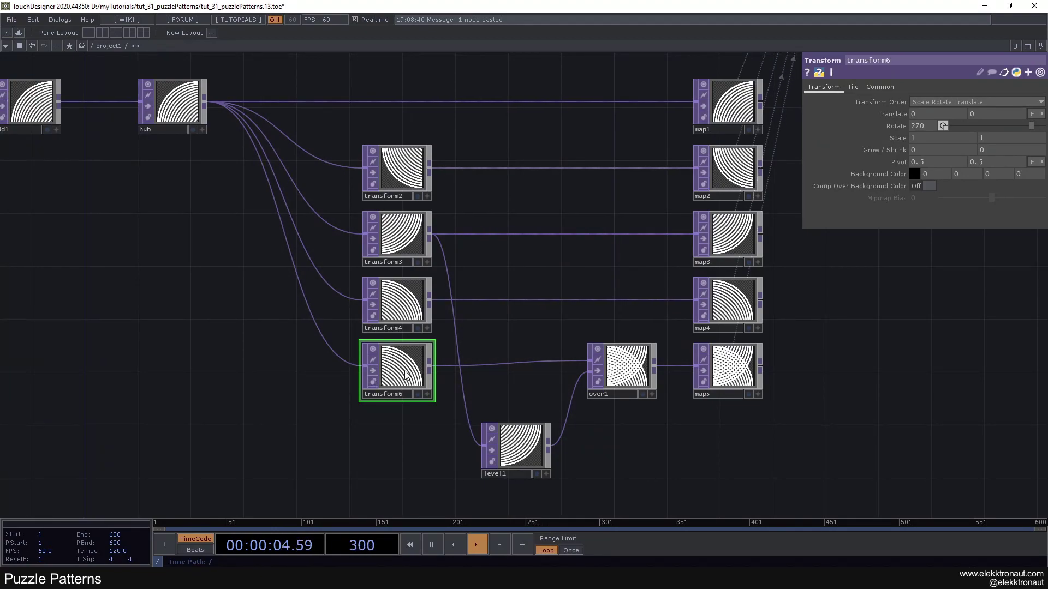
left_click_drag(429, 300, 590, 361)
key("Delete")
left_click_drag(498, 359, 468, 377)
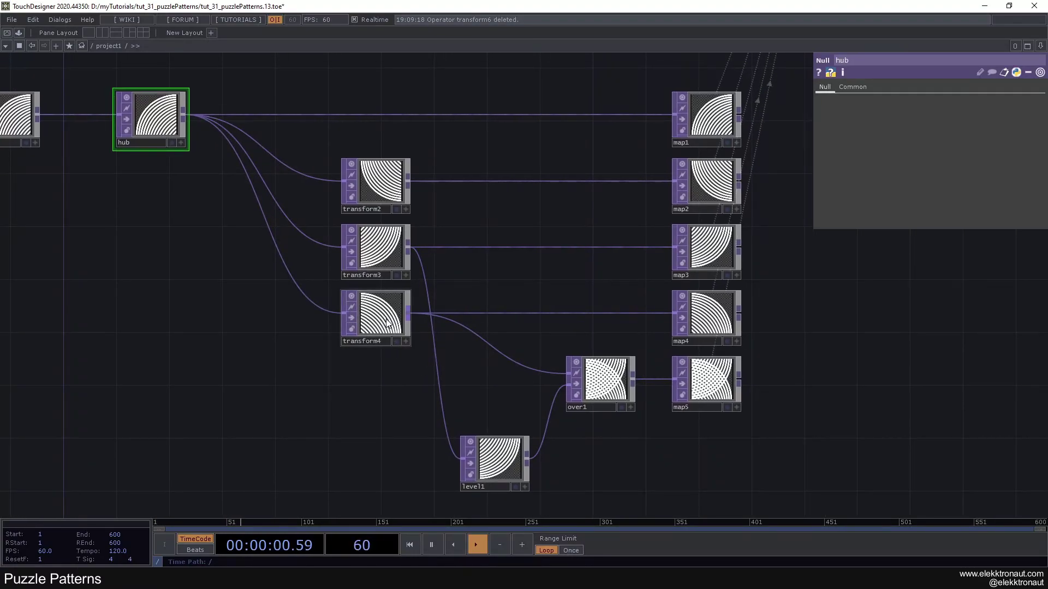
Step: Show the final output node in the background and set math1's To Range maximum to 4
left_click(385, 323)
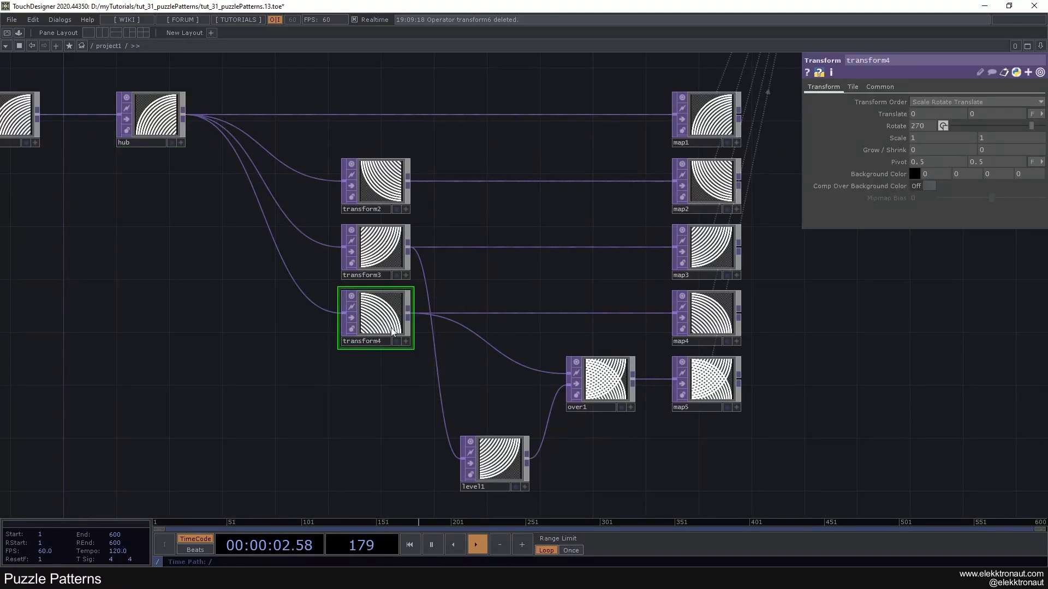
left_click(401, 267)
left_click_drag(543, 336, 462, 340)
scroll(461, 339, "down", 10)
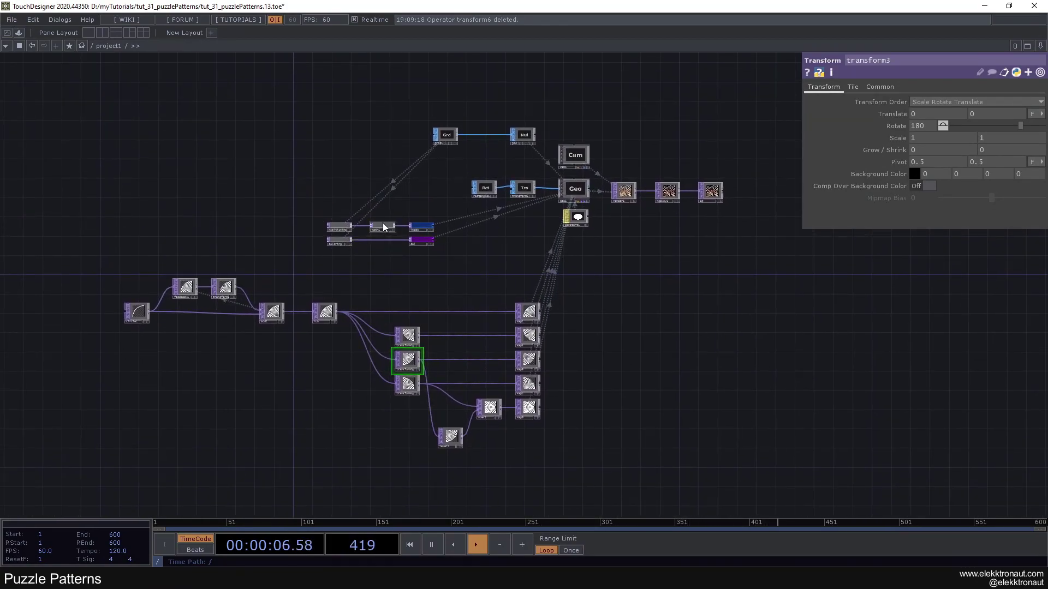
left_click(384, 225)
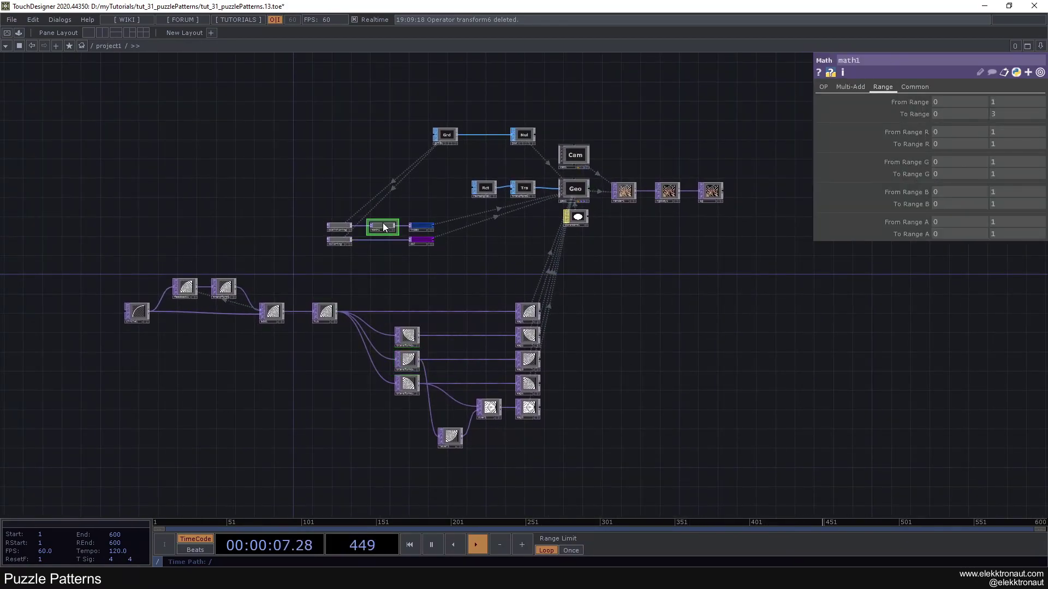
left_click(719, 203)
left_click_drag(662, 252, 594, 254)
type("4")
key("Return")
Step: Set transform1's scale to 0.9 in both X and Y
left_click_drag(486, 291, 336, 241)
scroll(506, 250, "up", 3)
left_click_drag(284, 403, 348, 381)
left_click_drag(623, 311, 933, 319)
left_click(171, 219)
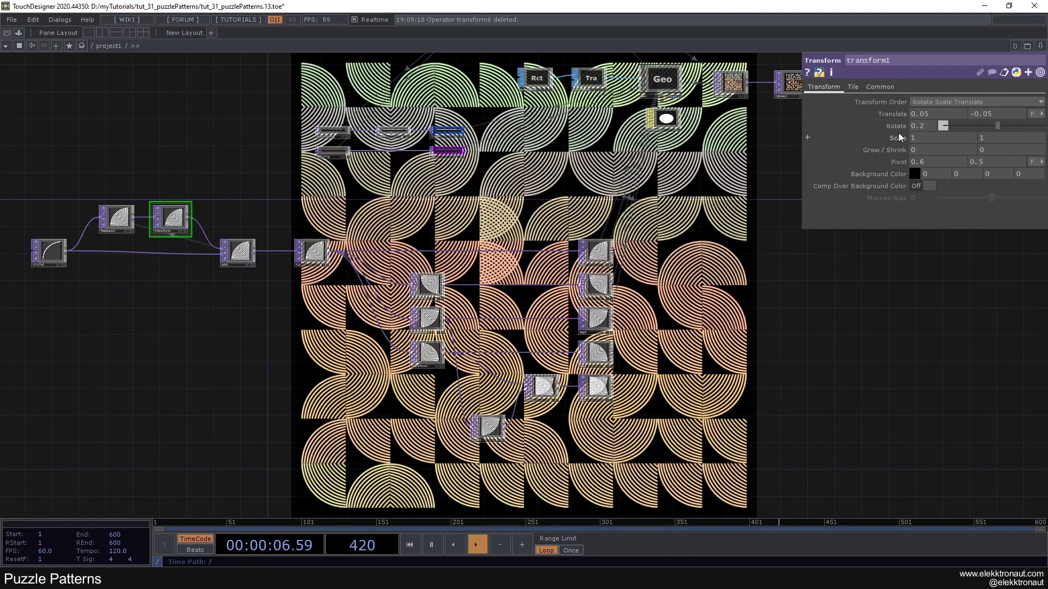
middle_click_drag(898, 133, 893, 137)
Step: Turn off the output's background display and duplicate level1, over1 and map5 below the originals
left_click_drag(607, 279, 303, 275)
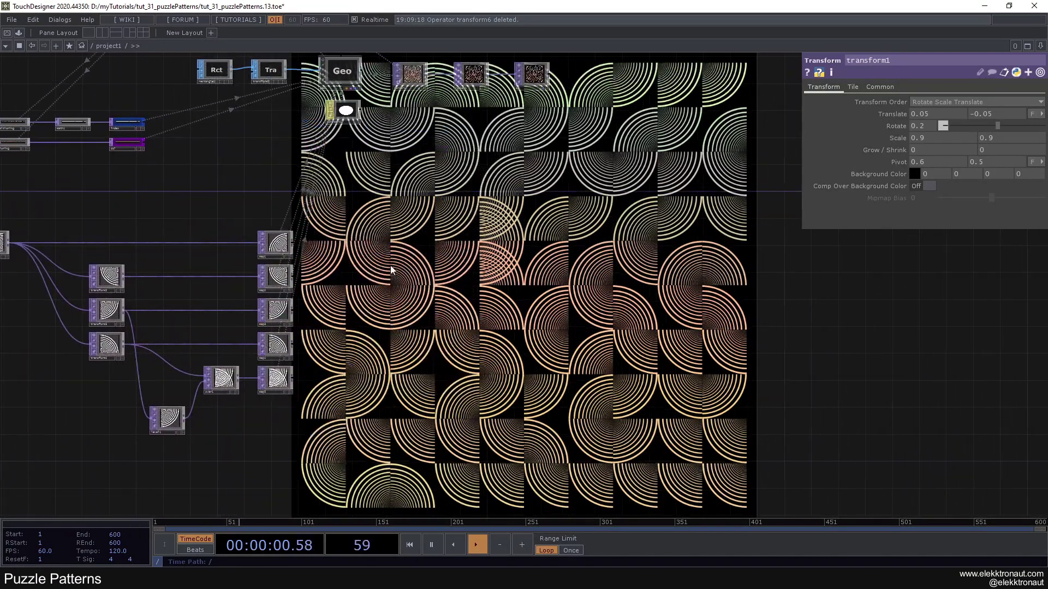
left_click_drag(397, 268, 613, 330)
left_click_drag(406, 259, 471, 192)
scroll(559, 460, "up", 3)
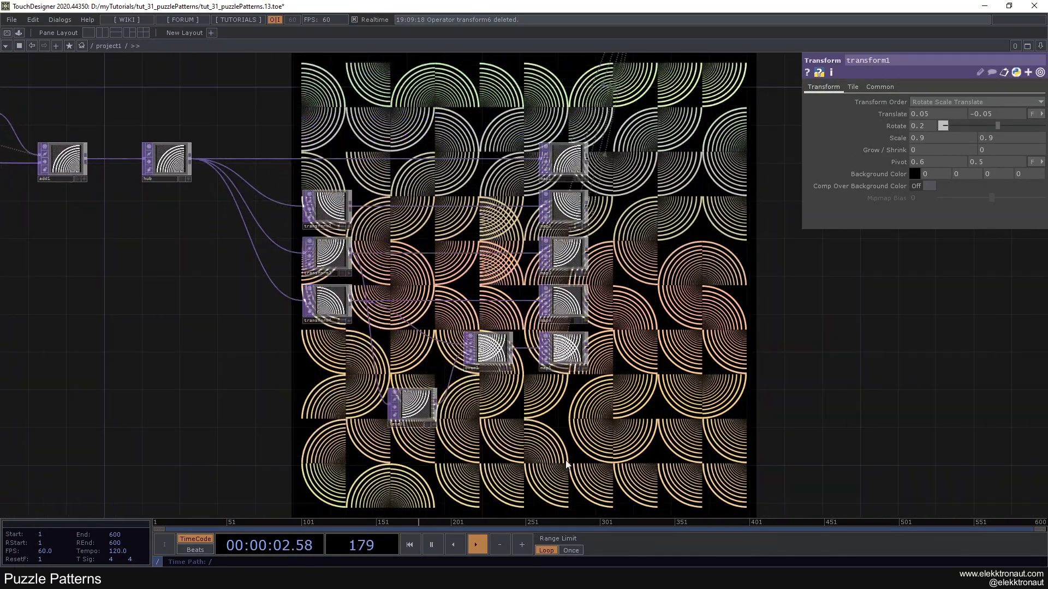
left_click(412, 404)
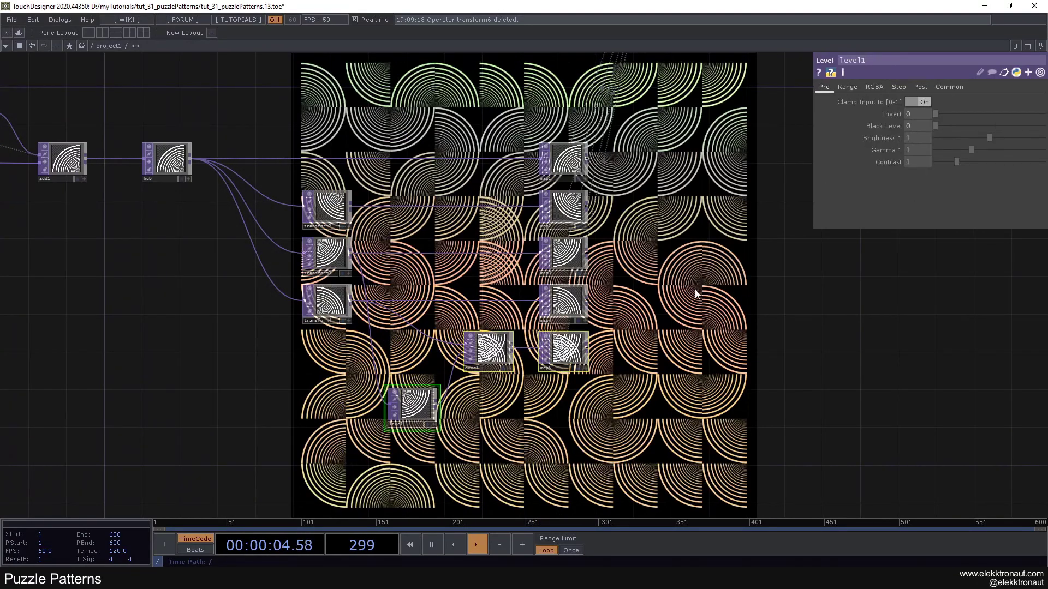
left_click_drag(688, 300, 463, 328)
left_click_drag(662, 173, 430, 340)
left_click_drag(637, 259, 610, 279)
left_click(456, 158)
left_click_drag(431, 284, 1033, 94)
key("ctrl+v")
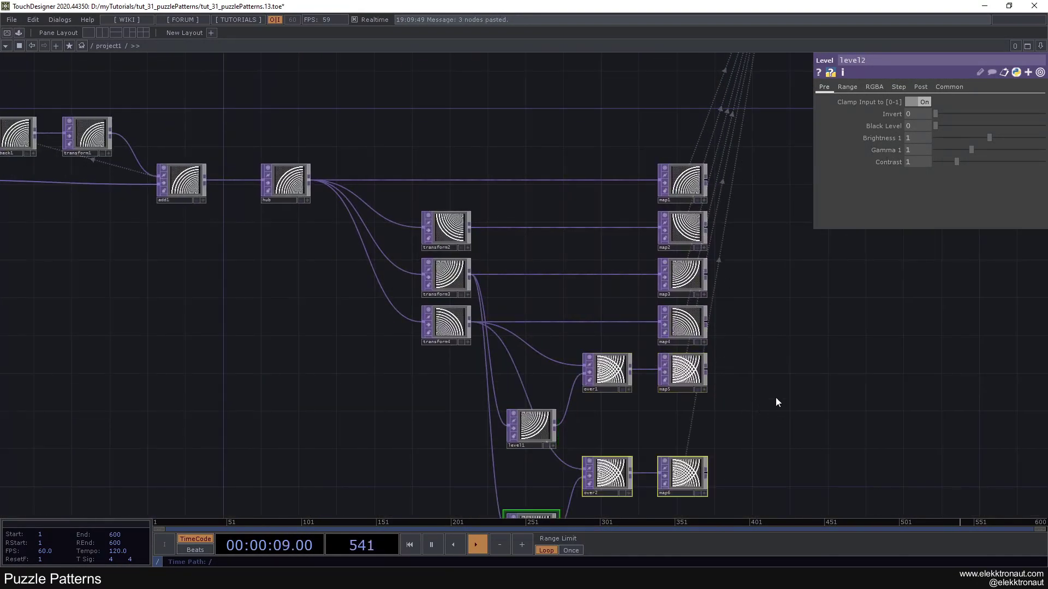
Step: Connect transform2 to over2 as its first input
left_click_drag(778, 409, 779, 274)
left_click_drag(470, 90, 588, 330)
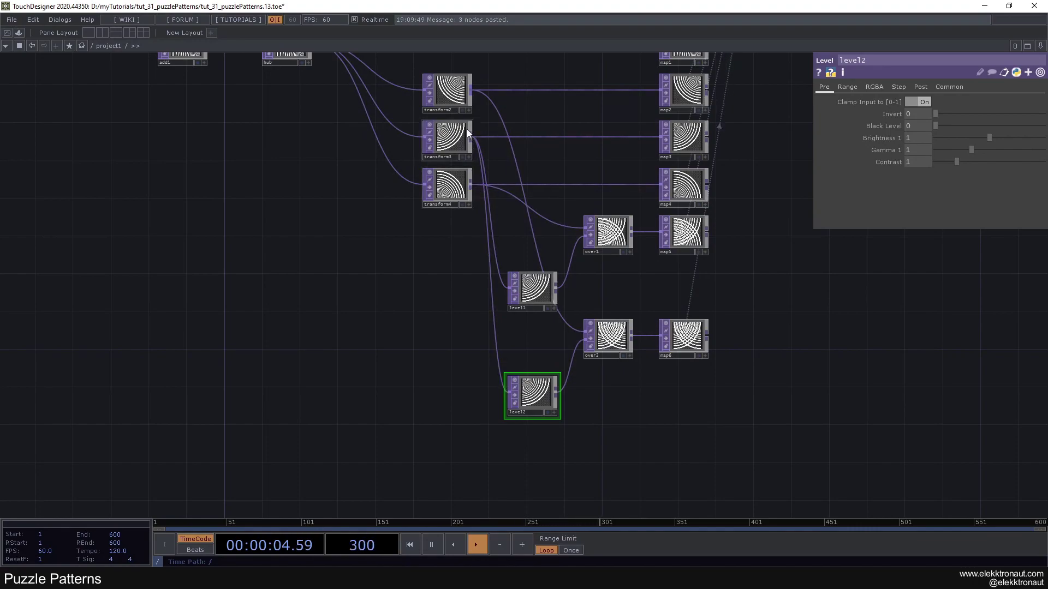
Step: Connect hub to level2 as its input, and lower the opacity of level1 to 0.442 and level2 to 0.406
left_click_drag(320, 84, 513, 429)
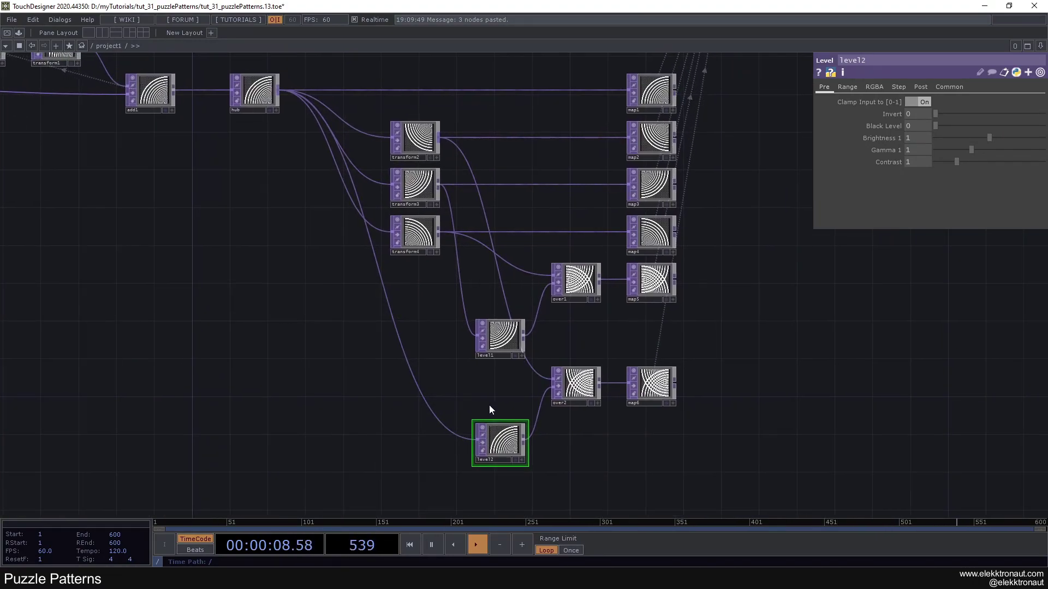
left_click(503, 337)
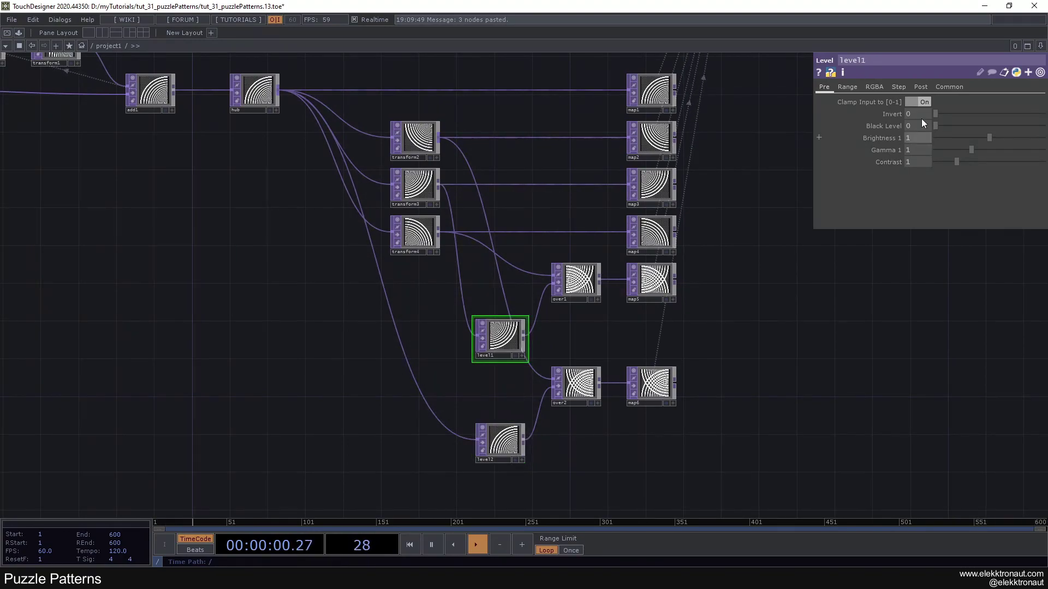
left_click(920, 87)
left_click_drag(1040, 114, 989, 117)
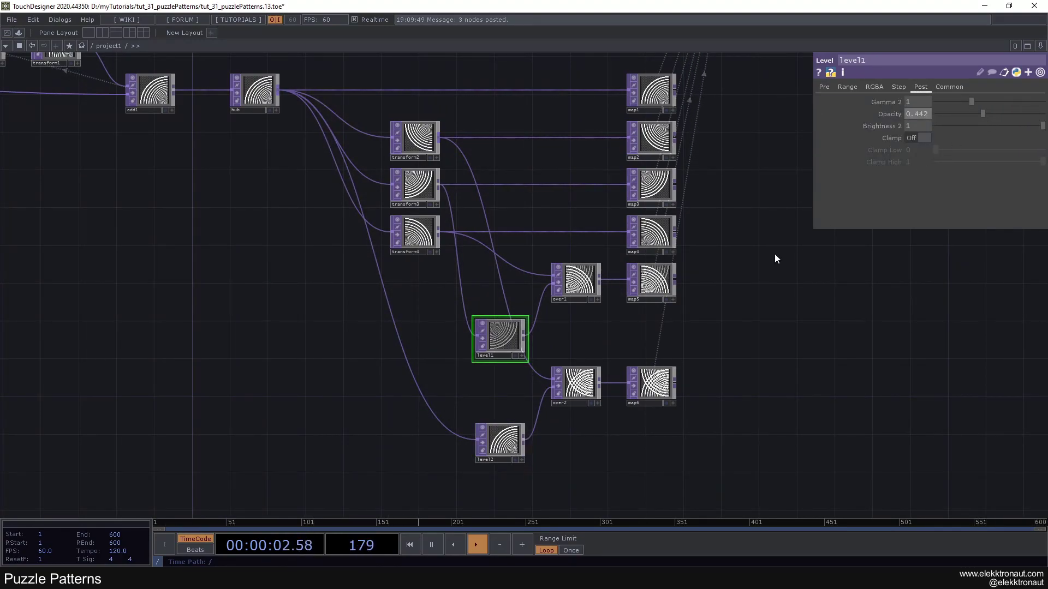
left_click(509, 446)
left_click(920, 87)
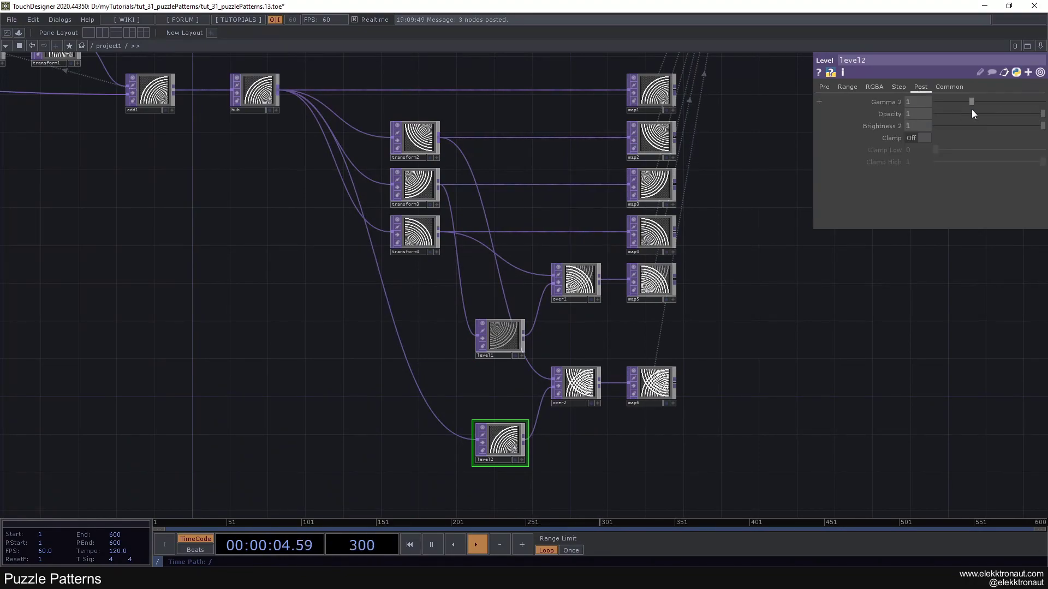
left_click_drag(1037, 119, 981, 119)
Step: Set the To Range maximum of math1 to 5
scroll(737, 281, "down", 5)
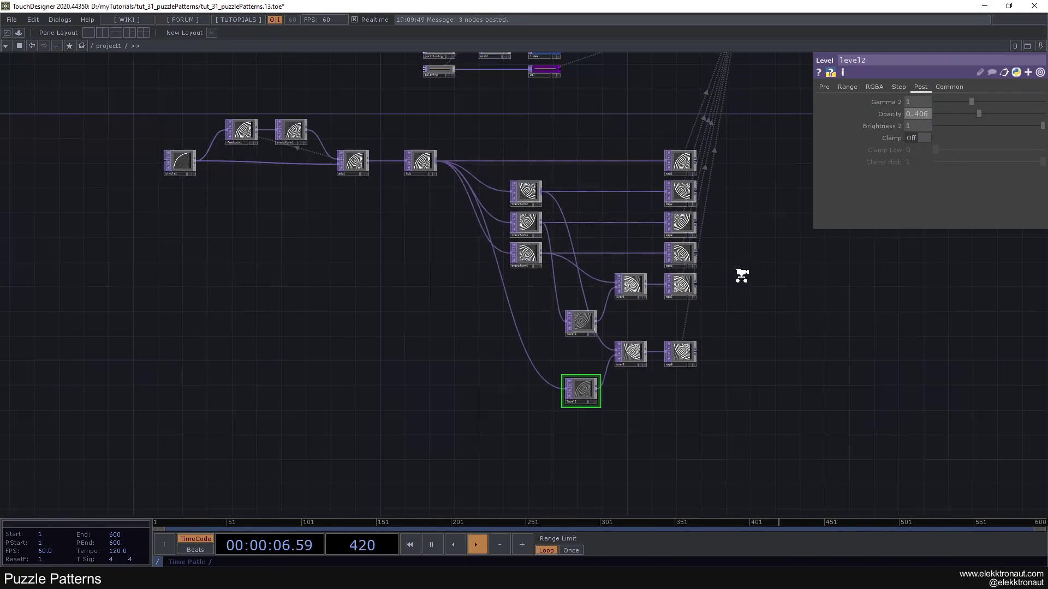
left_click(350, 193)
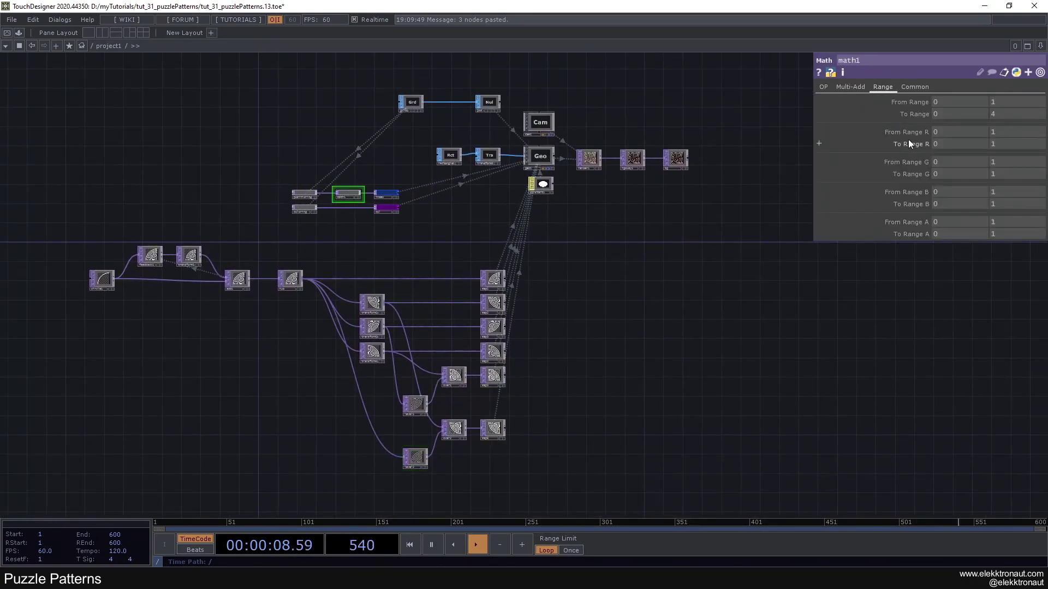
left_click(995, 114)
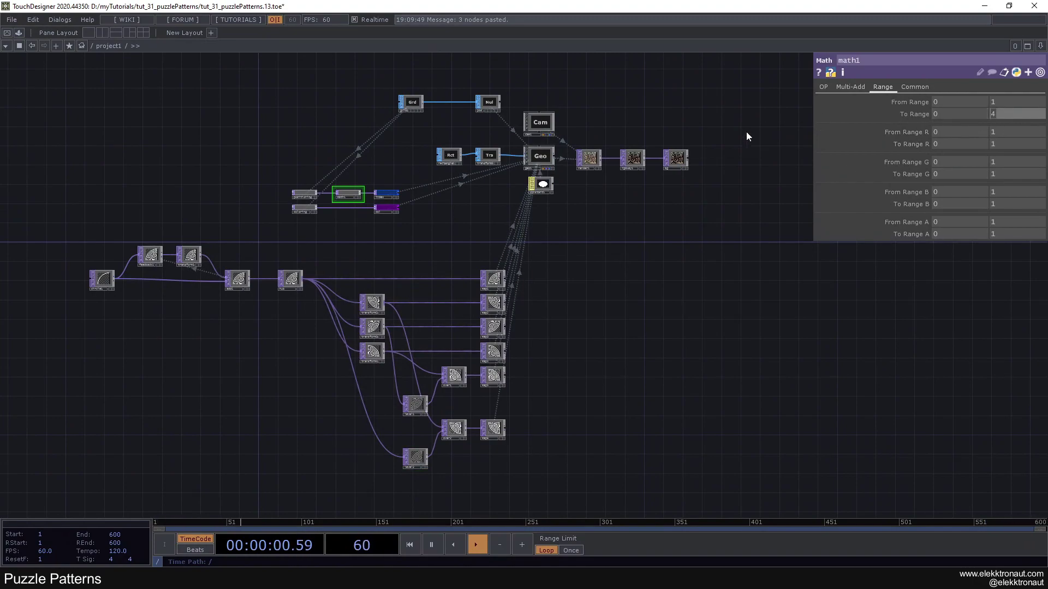
type("5")
key("Return")
Step: Show the final output node bg as the network background
scroll(540, 382, "up", 3)
left_click_drag(545, 468, 469, 254)
right_click_drag(469, 252, 467, 234)
left_click_drag(632, 224, 518, 348)
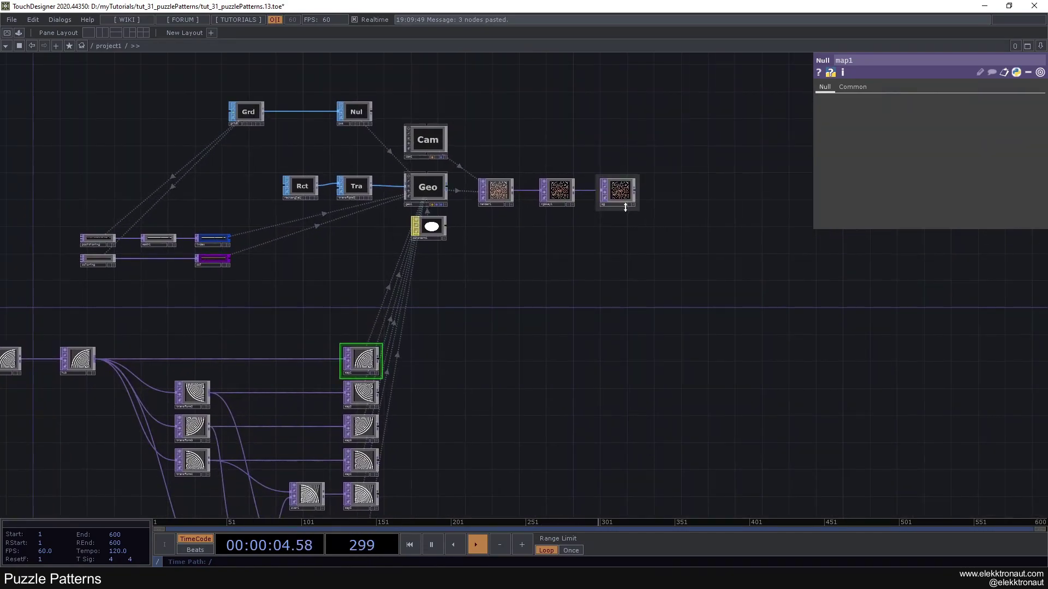
left_click(629, 204)
left_click_drag(470, 229, 444, 203)
left_click_drag(556, 366, 749, 276)
left_click_drag(672, 252, 559, 261)
left_click_drag(516, 320, 510, 261)
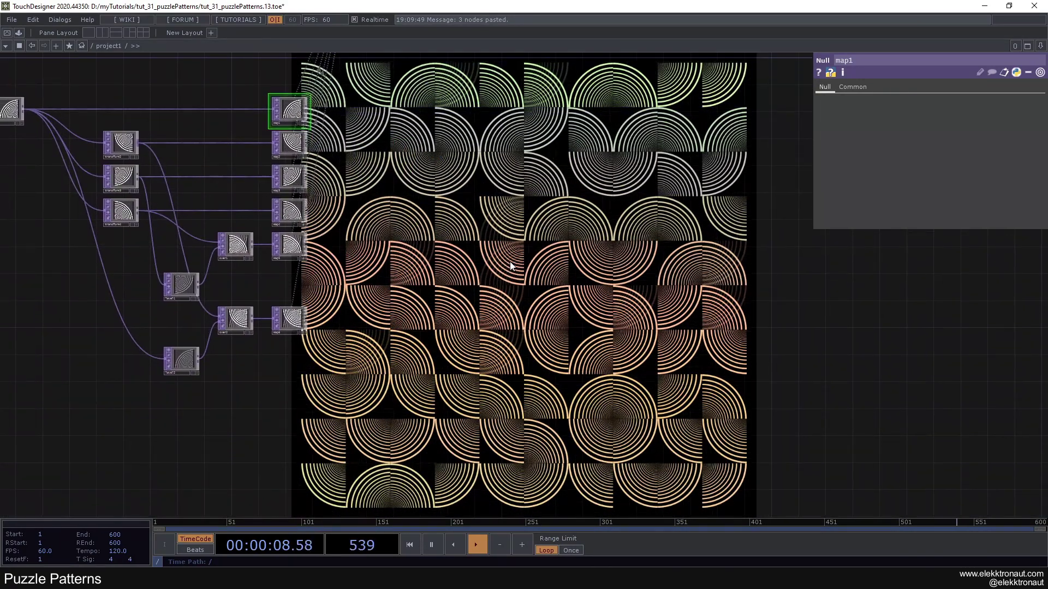
Step: Raise the opacity of level2 slightly and set level1's opacity to 0.518
scroll(248, 319, "up", 4)
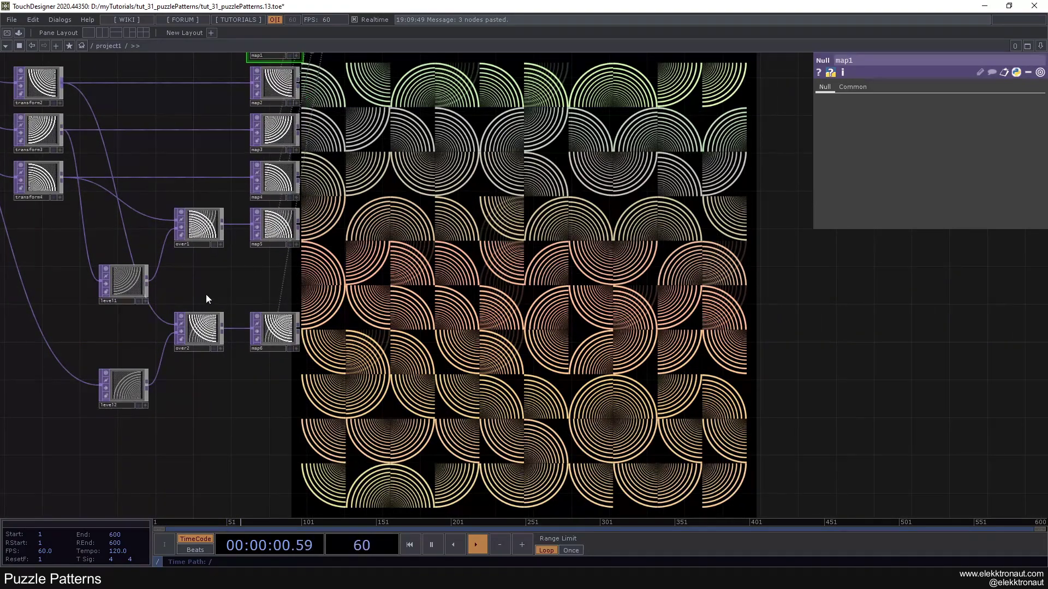
left_click(133, 382)
mouse_move(985, 116)
left_mouse_down()
mouse_move(1021, 115)
mouse_move(991, 115)
left_mouse_up()
left_click(137, 285)
scroll(472, 229, "down", 3)
left_click_drag(473, 230, 439, 345)
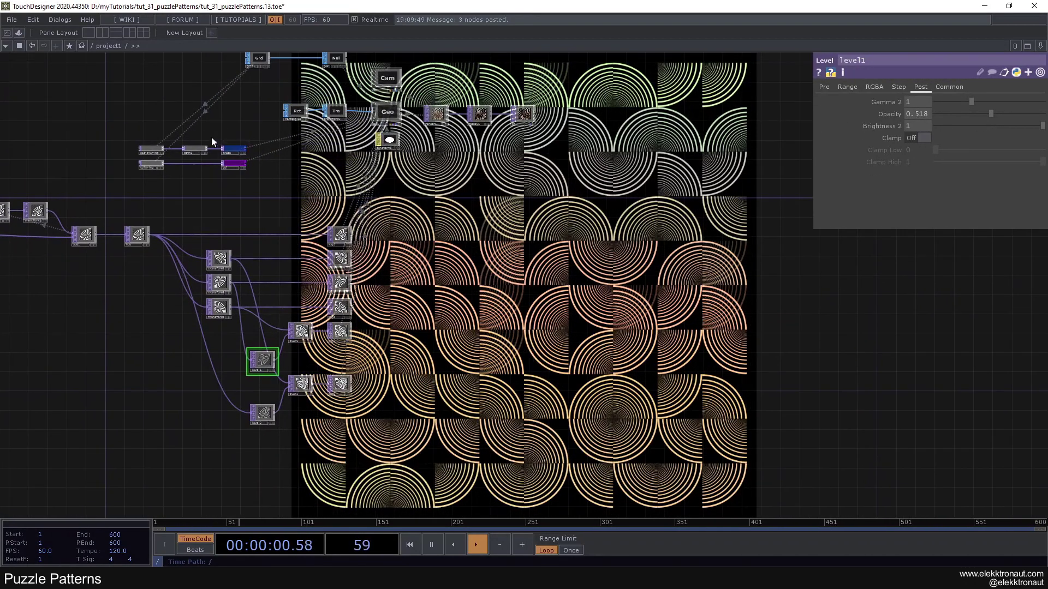
Step: Try a To Range maximum of 6 on math1 and undo it
left_click(195, 149)
type("6")
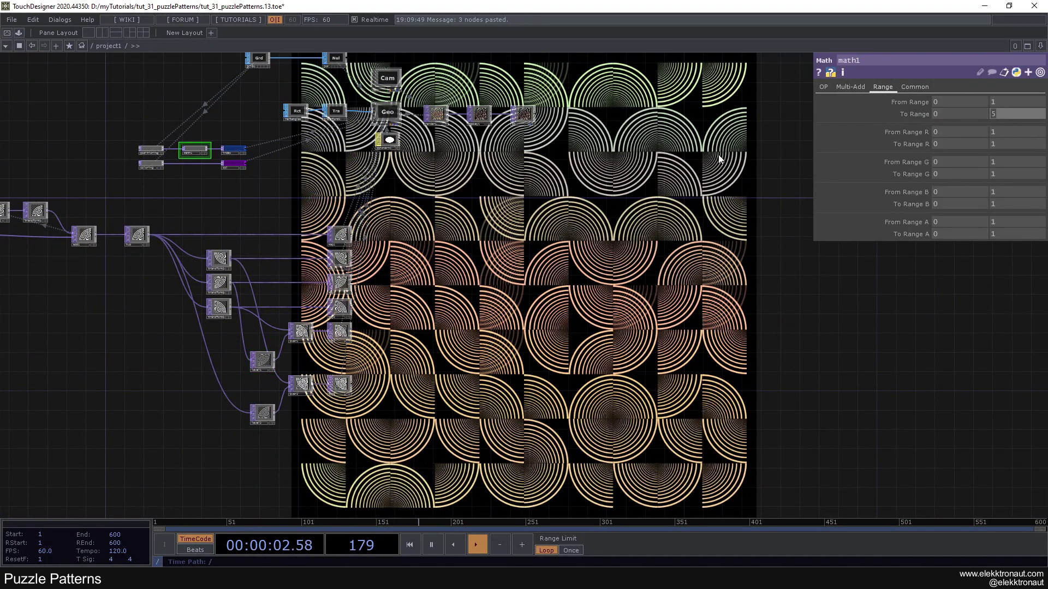
key("Return")
left_click_drag(513, 274, 396, 193)
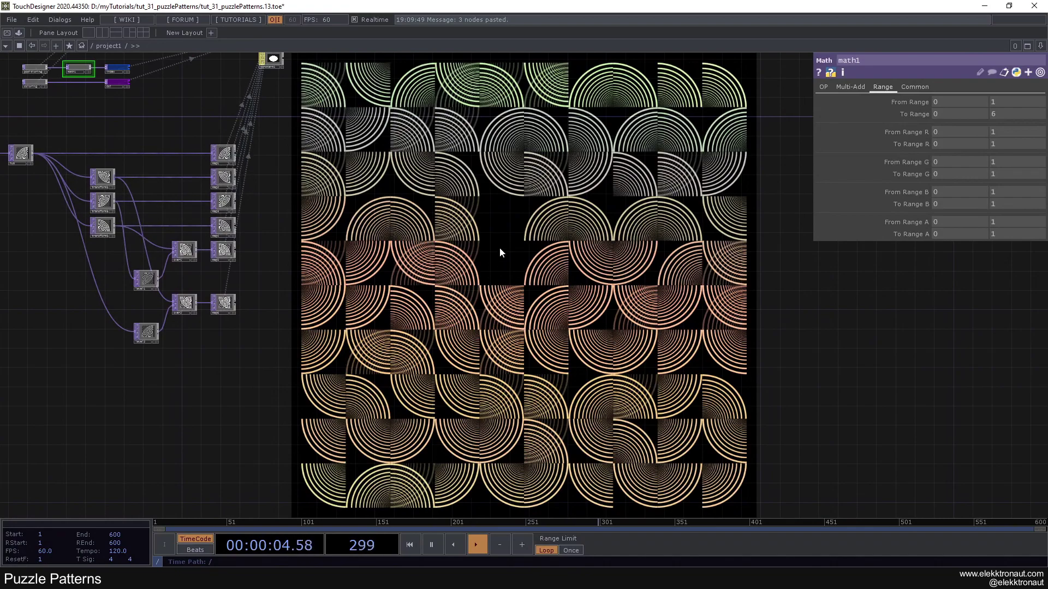
left_click_drag(499, 251, 499, 249)
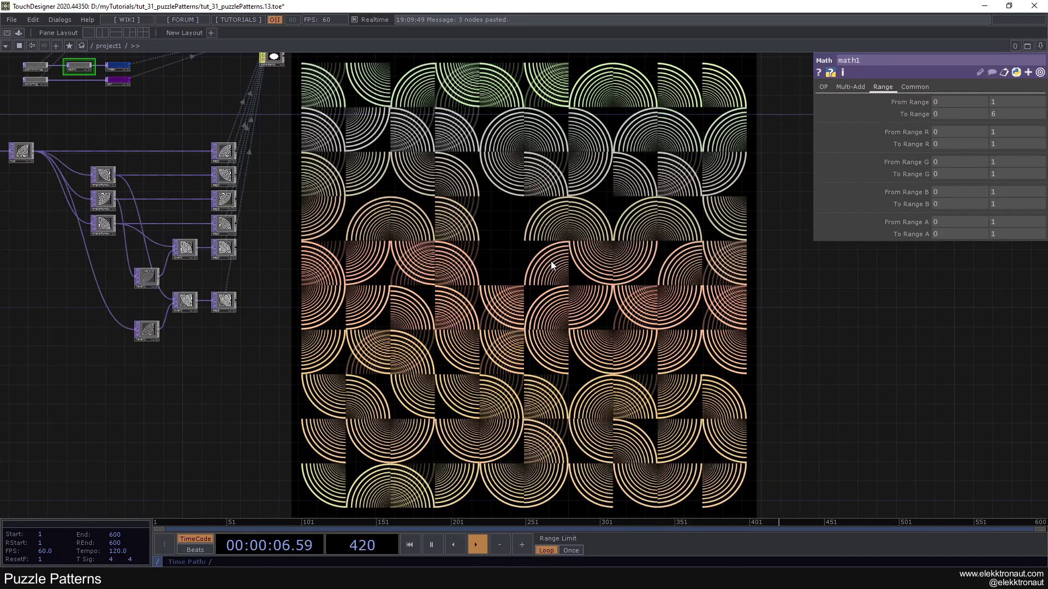
key("ctrl+z")
Step: Raise the period of the positioning noise to 2
left_click_drag(420, 244, 685, 437)
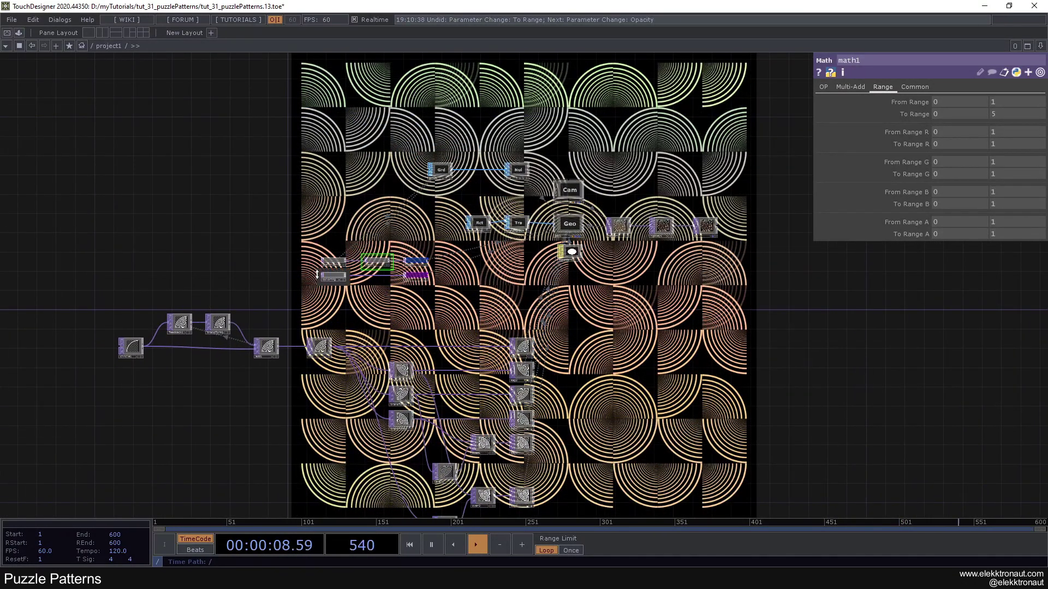
scroll(366, 254, "up", 10)
left_click(392, 267)
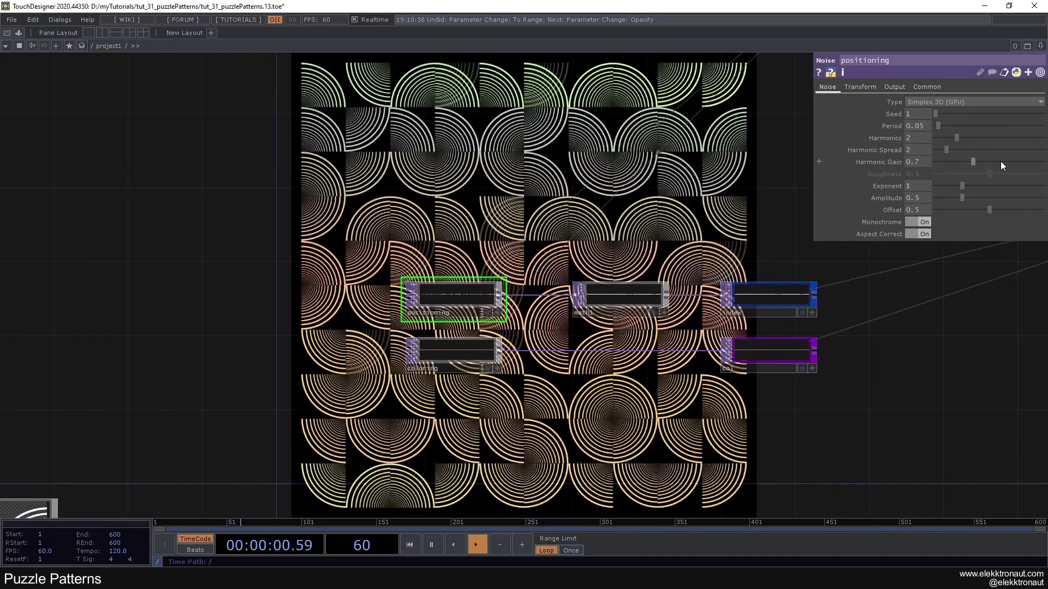
left_click_drag(939, 126, 989, 144)
left_click_drag(490, 205, 608, 239)
left_click_drag(1003, 125, 1043, 126)
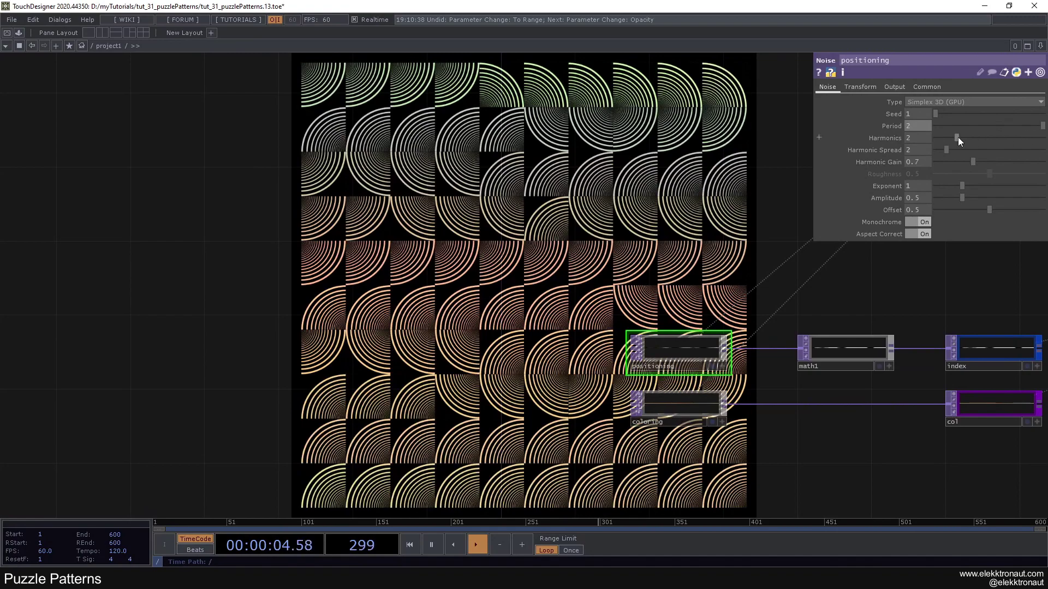
Step: Try different exponent and harmonics values on the positioning noise, undoing each change
left_click_drag(660, 261, 762, 253)
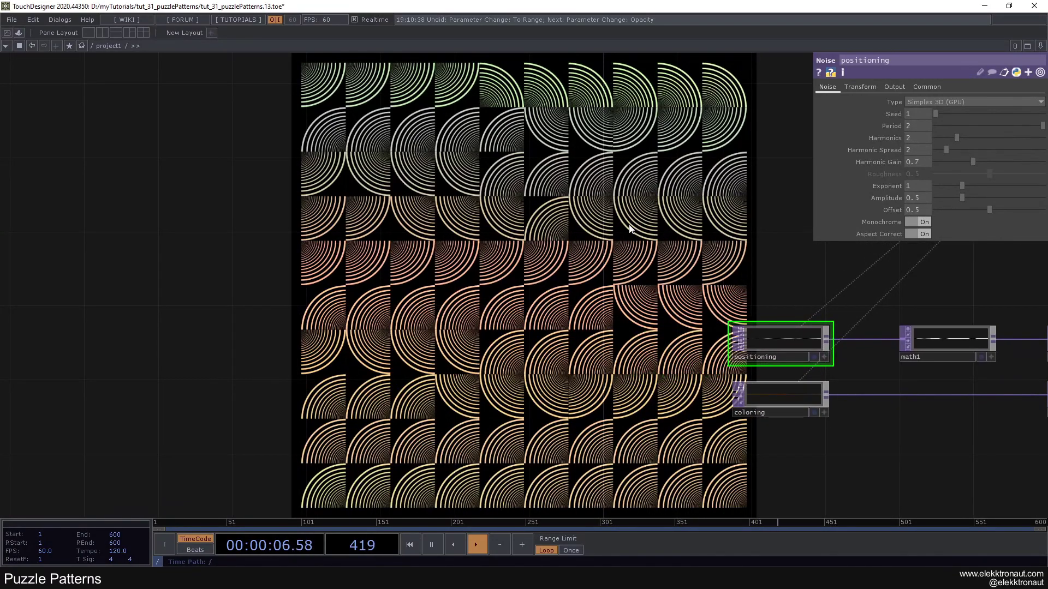
left_click_drag(944, 185, 1019, 189)
key("ctrl+z")
left_click_drag(956, 139, 1016, 140)
key("ctrl+z")
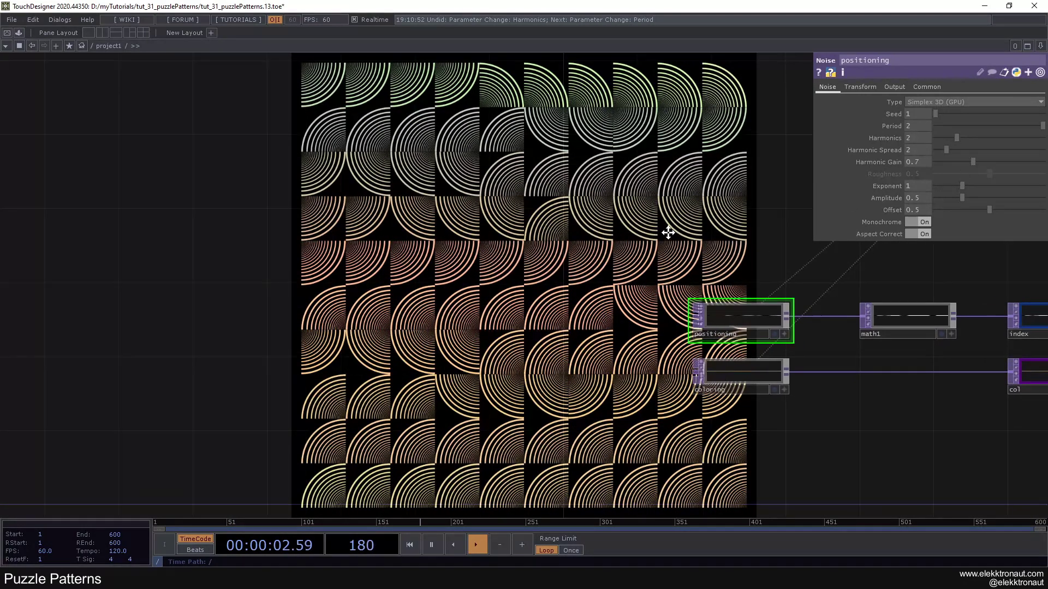
Step: Try a period of 0 and the monochrome option on the coloring noise, reverting both
left_click(721, 362)
left_click_drag(1041, 126, 936, 130)
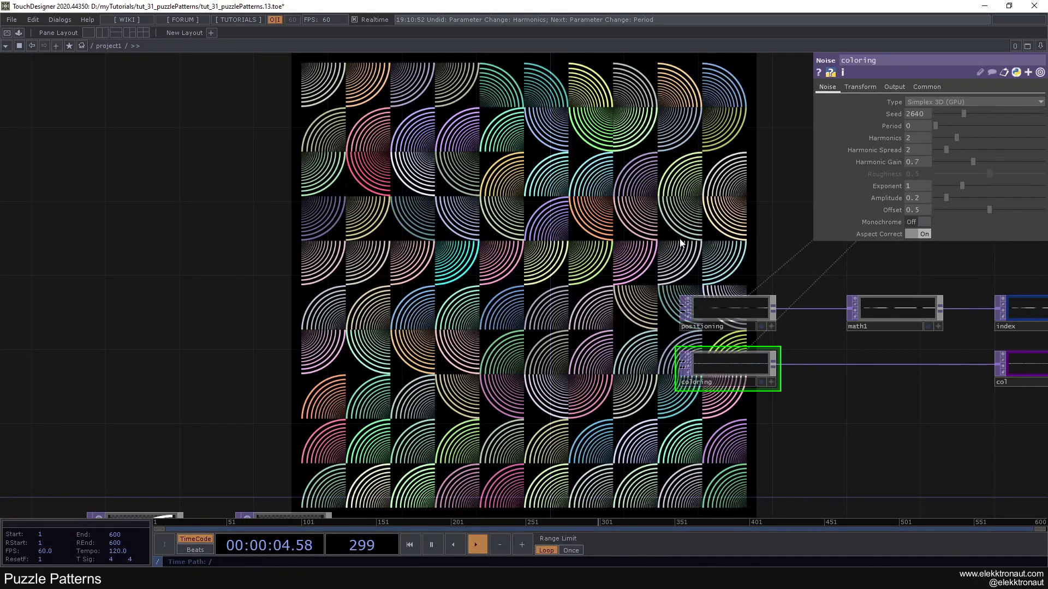
key("ctrl+z")
key("h")
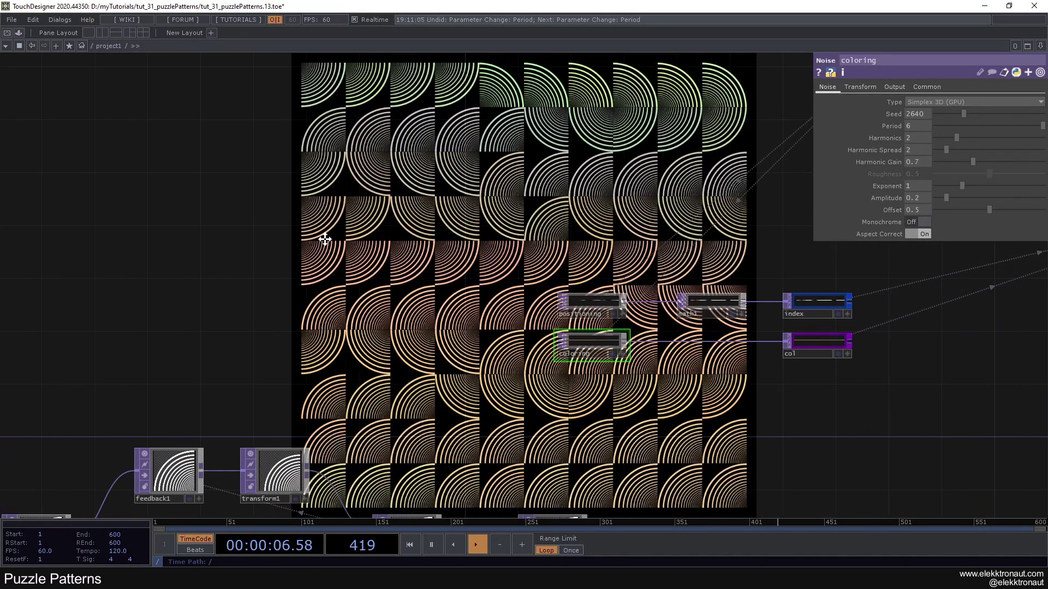
left_click(920, 222)
left_click(920, 222)
Step: Set both the rows and columns of grid1 to 20
left_click_drag(689, 295, 481, 318)
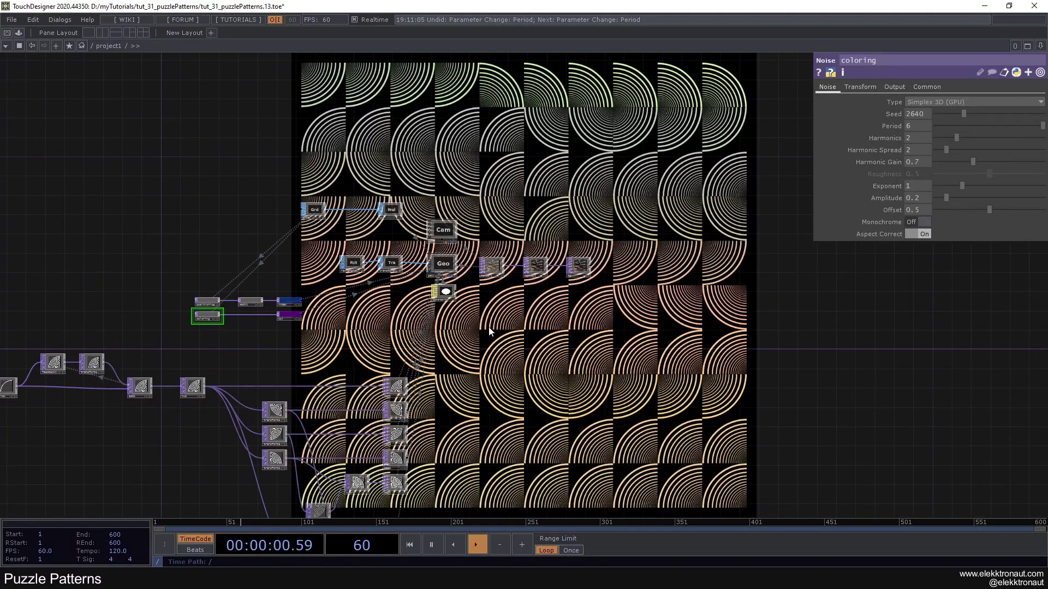
scroll(349, 214, "up", 5)
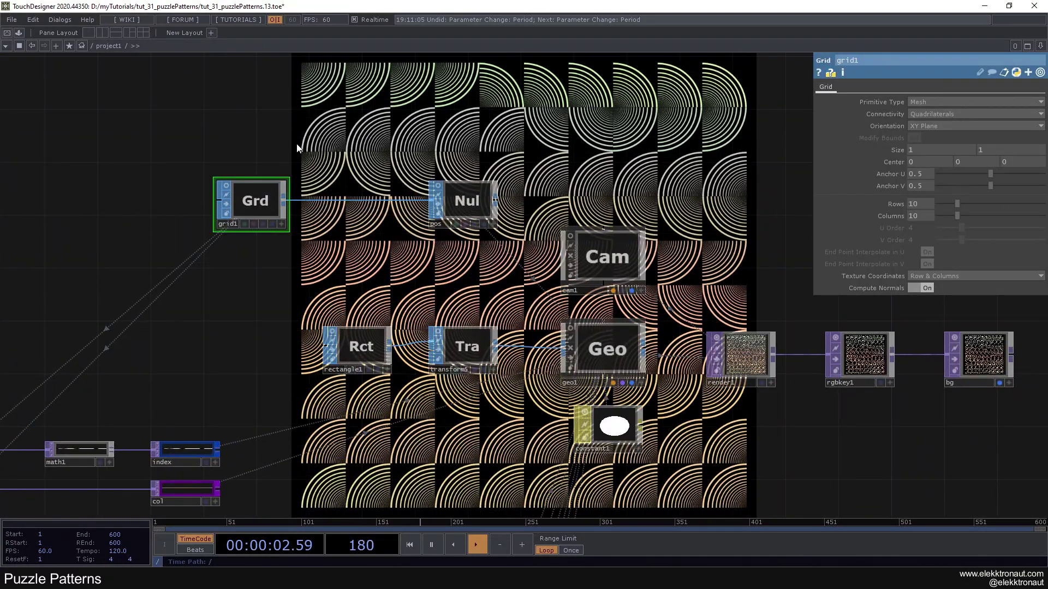
left_click(279, 206)
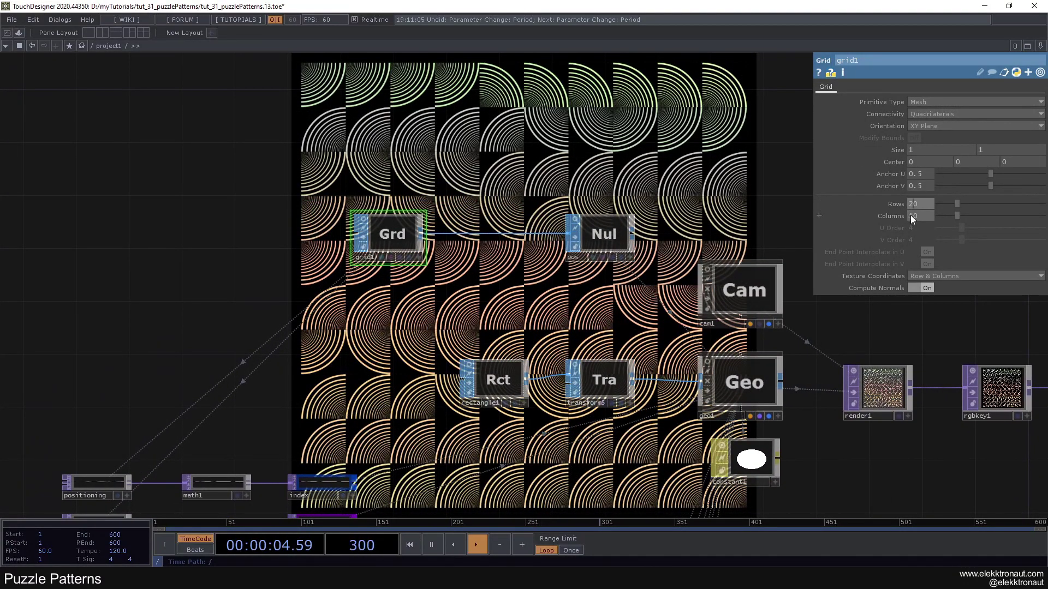
left_click(913, 216)
key("BackSpace")
type("2")
key("Return")
Step: Reduce the uniform scale of transform5 to 0.051 to fit the denser grid
scroll(615, 273, "down", 3)
left_click_drag(615, 281, 662, 241)
left_click(643, 312)
mouse_move(920, 187)
middle_mouse_down()
mouse_move(925, 195)
mouse_move(916, 195)
middle_mouse_up()
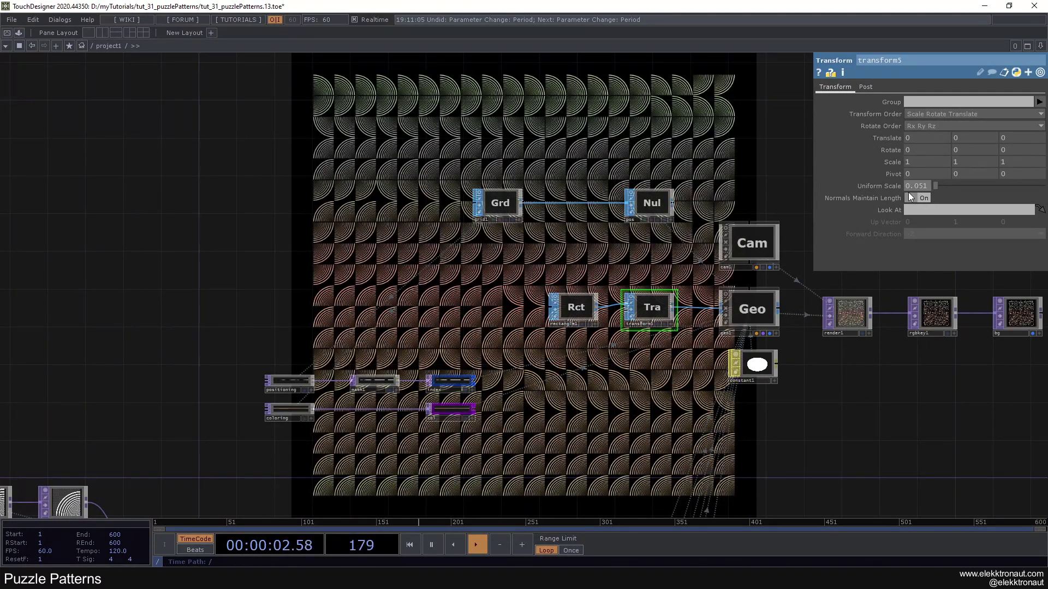
left_click_drag(699, 254, 739, 250)
left_click_drag(622, 261, 587, 353)
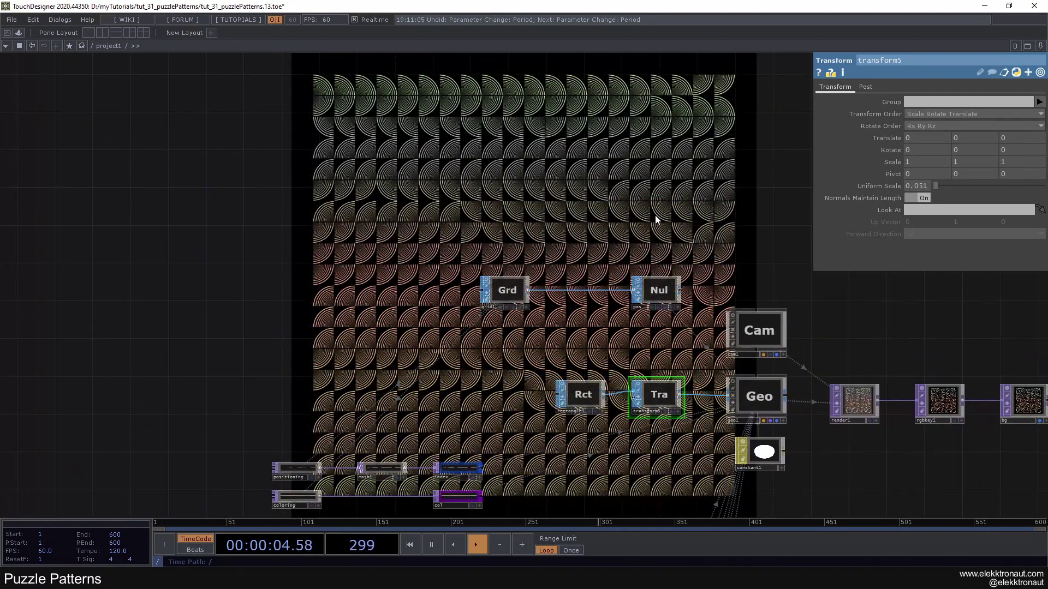
Step: Undo the transform5 uniform scale change and the grid1 row and column changes
key("ctrl+z")
key("ctrl+z")
key("ctrl+z")
key("ctrl+z")
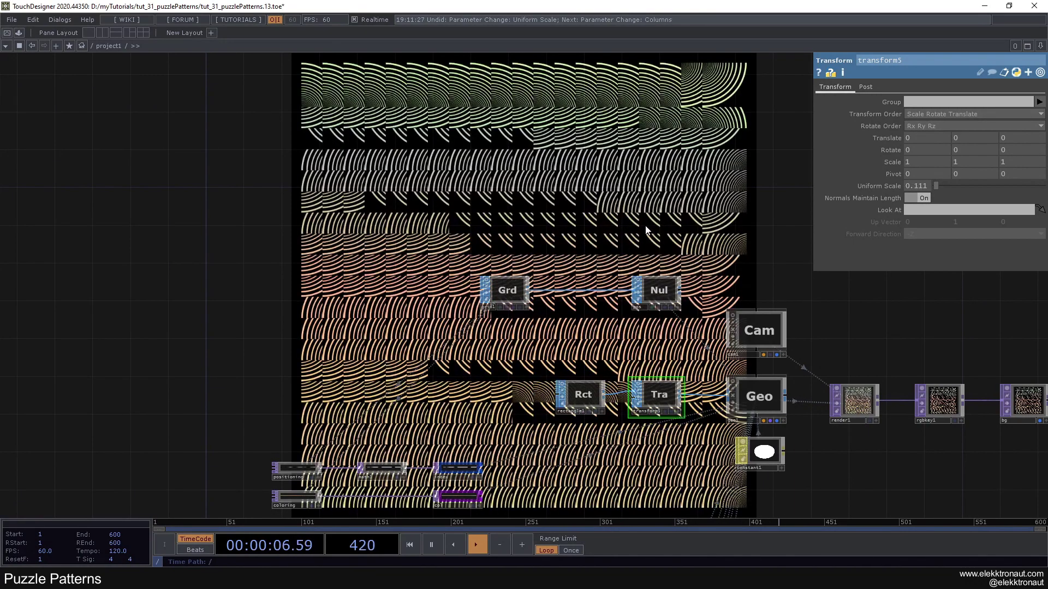
scroll(650, 228, "down", 3)
left_click_drag(513, 191, 229, 167)
left_click_drag(558, 313, 437, 360)
Step: Make room after render1 and insert a Noise TOP between render1 and rgbkey1
scroll(536, 304, "up", 4)
right_click_drag(691, 341, 439, 177)
left_click_drag(455, 233, 720, 232)
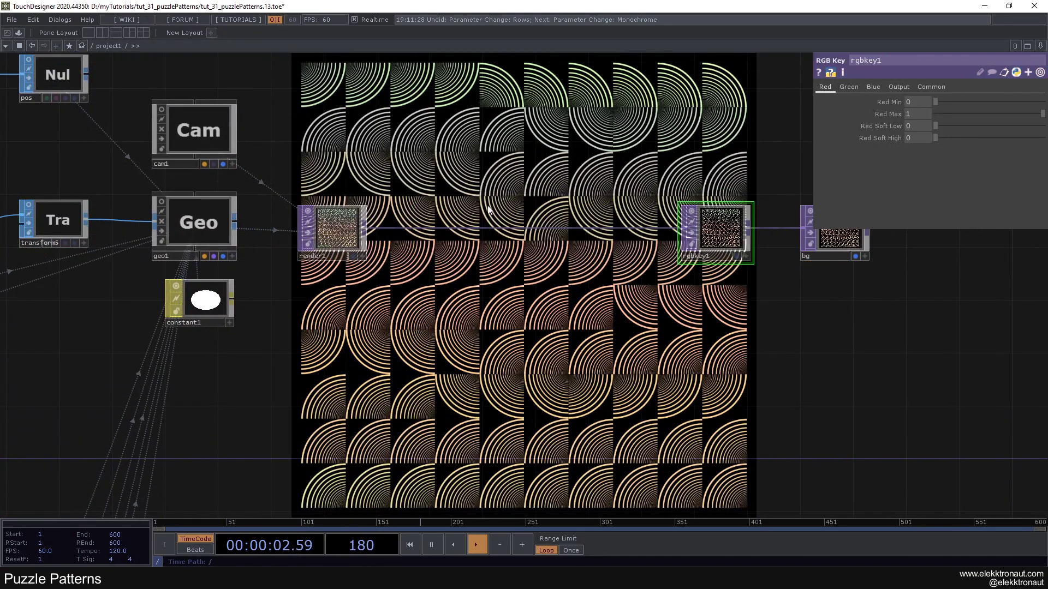
right_click(487, 228)
left_click(496, 214)
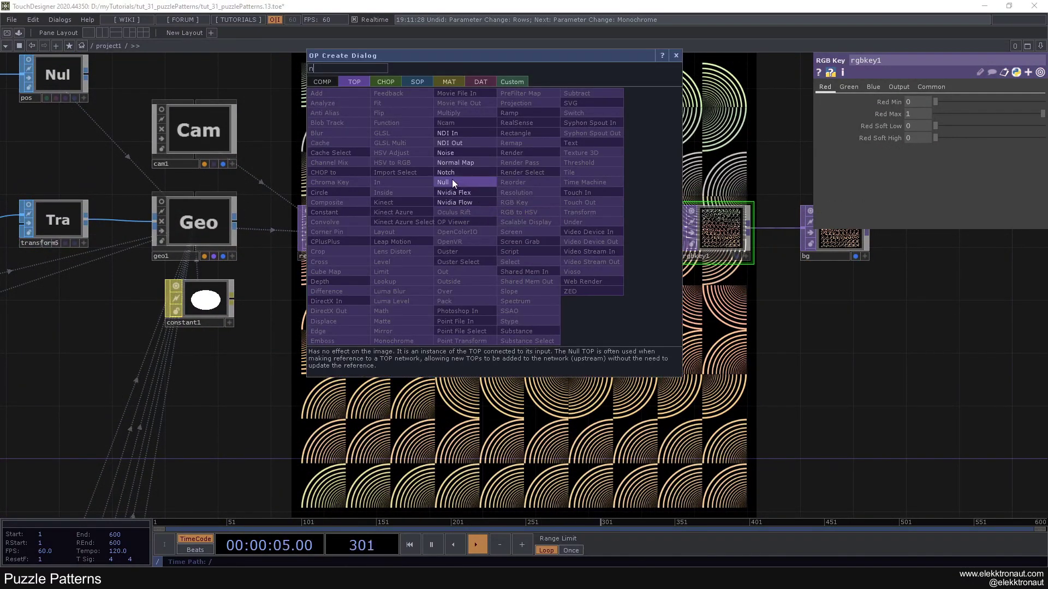
left_click(451, 153)
left_click(509, 225)
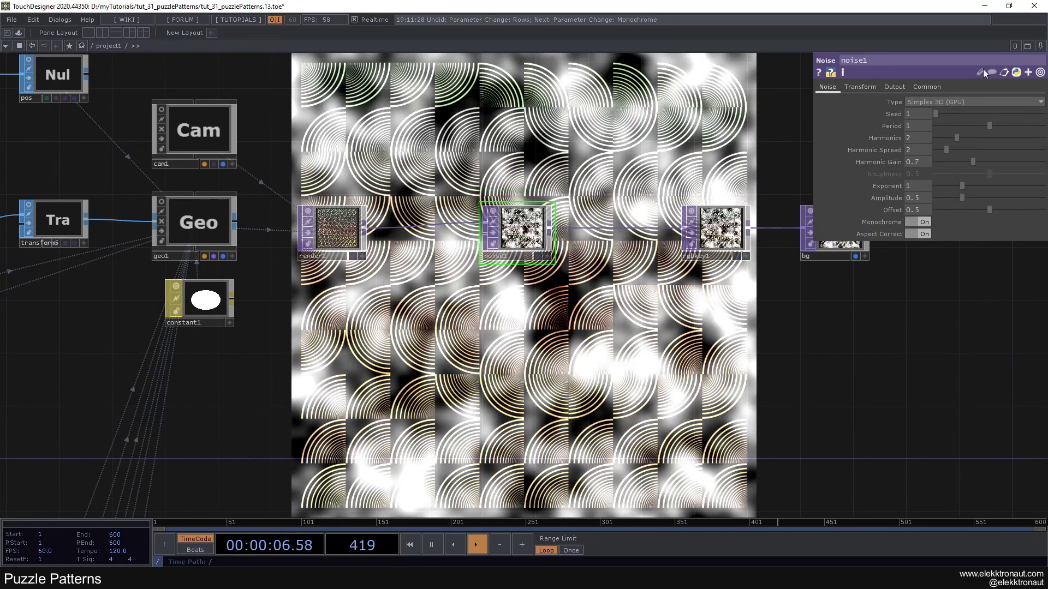
Step: Set noise1's type to Random (GPU) and lower its amplitude to 0.19 and offset to 0.203
left_click(928, 103)
left_click(926, 169)
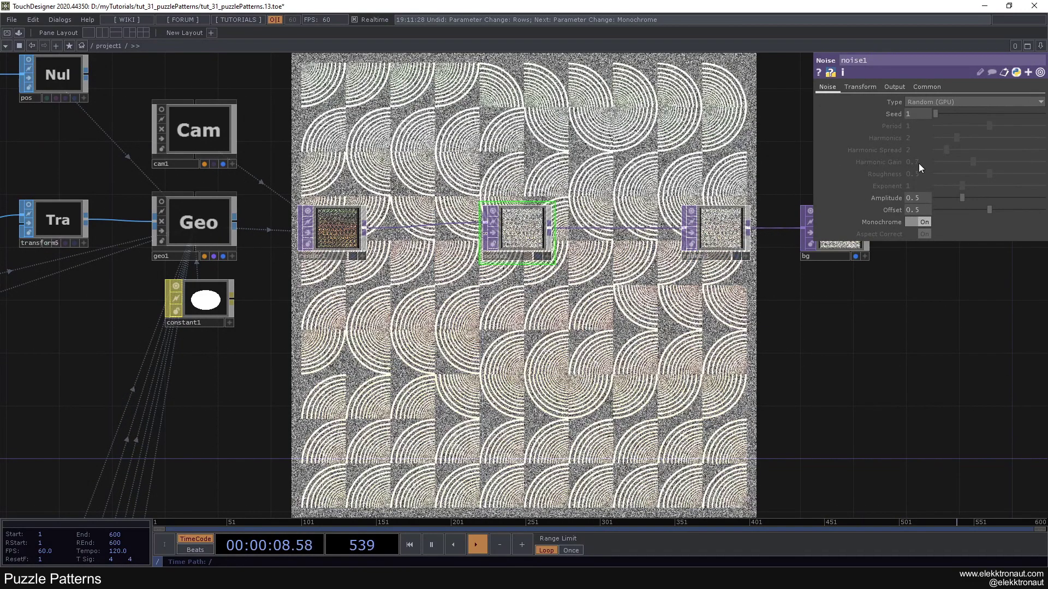
left_click_drag(960, 201, 928, 211)
Step: Lower noise1's output noise scale, and set its amplitude to 0.65 and offset to 0.086
left_click(894, 86)
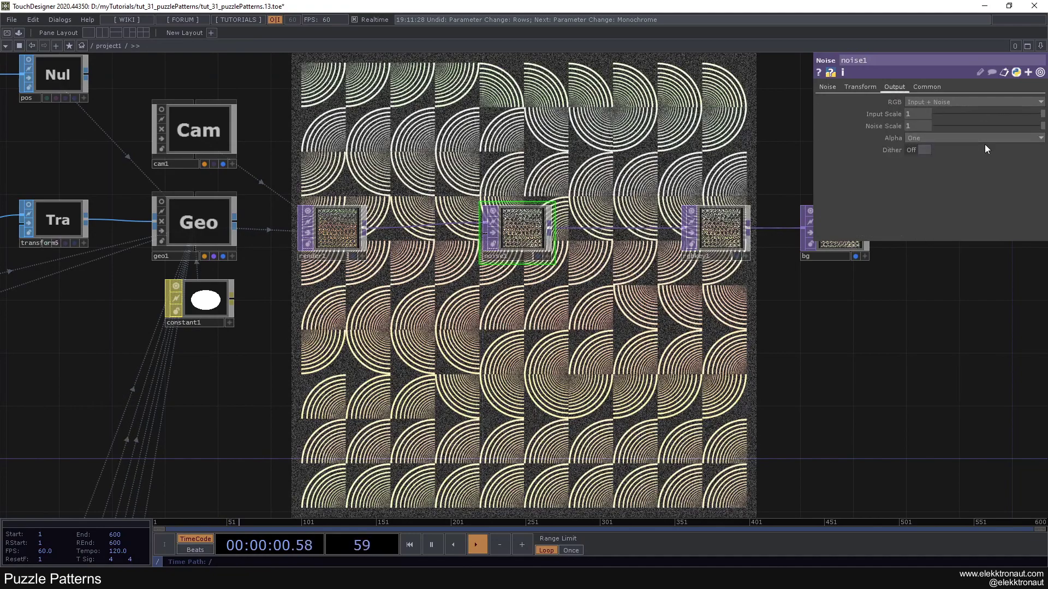
left_click_drag(982, 128, 971, 132)
left_click(827, 87)
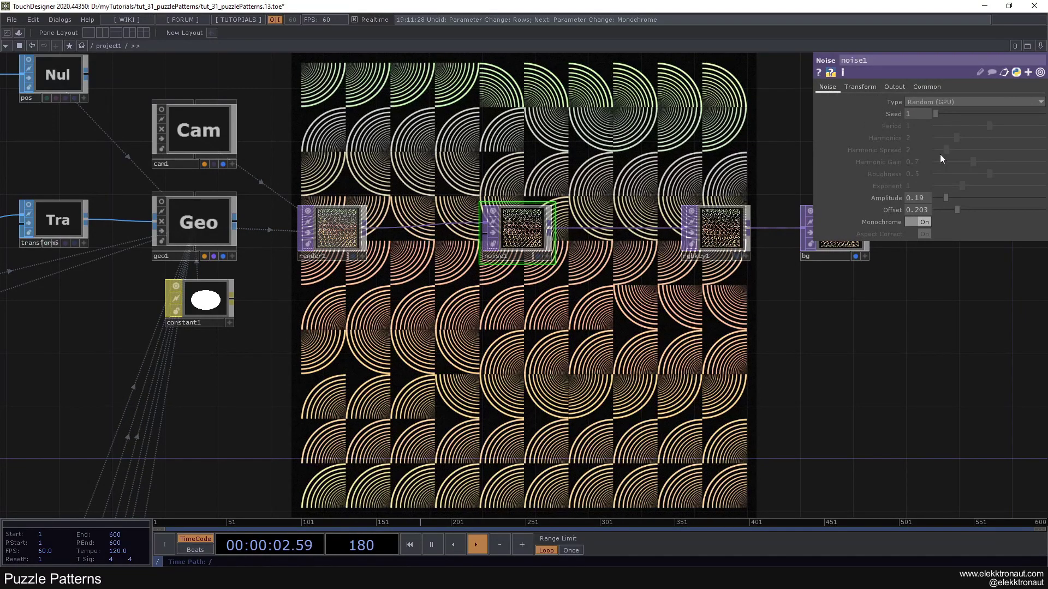
left_click_drag(945, 198, 971, 199)
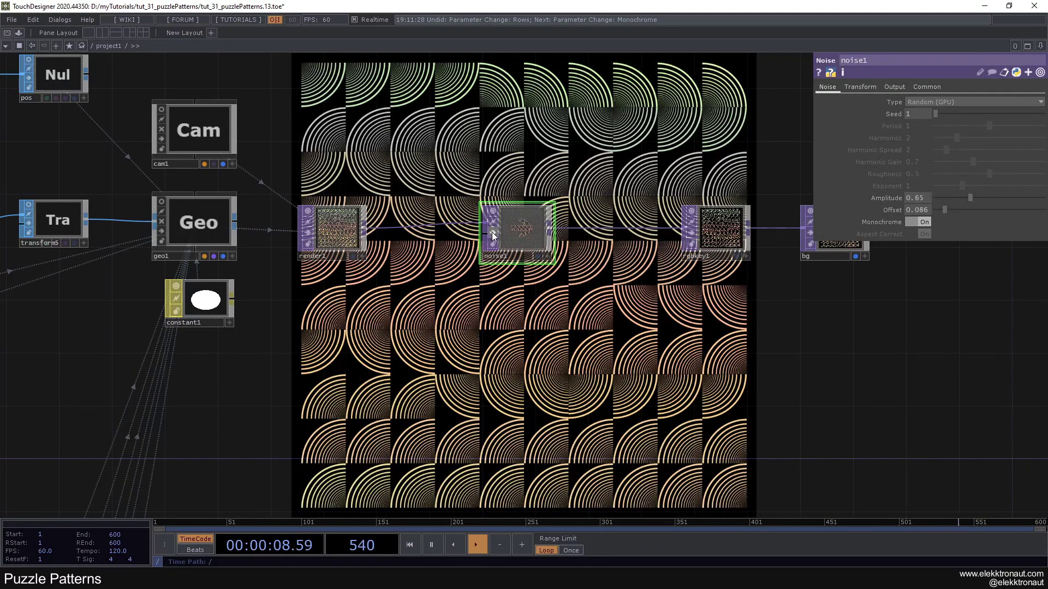
Step: Review the whole node network over the grainy pattern in the background
scroll(512, 300, "down", 3)
scroll(502, 261, "up", 3)
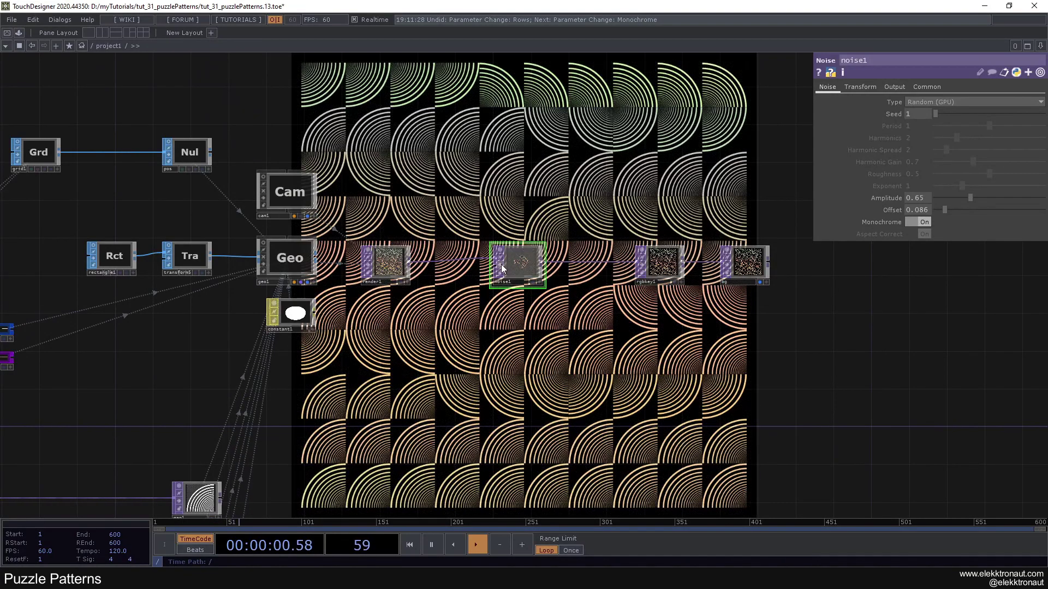
scroll(505, 270, "down", 3)
scroll(533, 309, "down", 5)
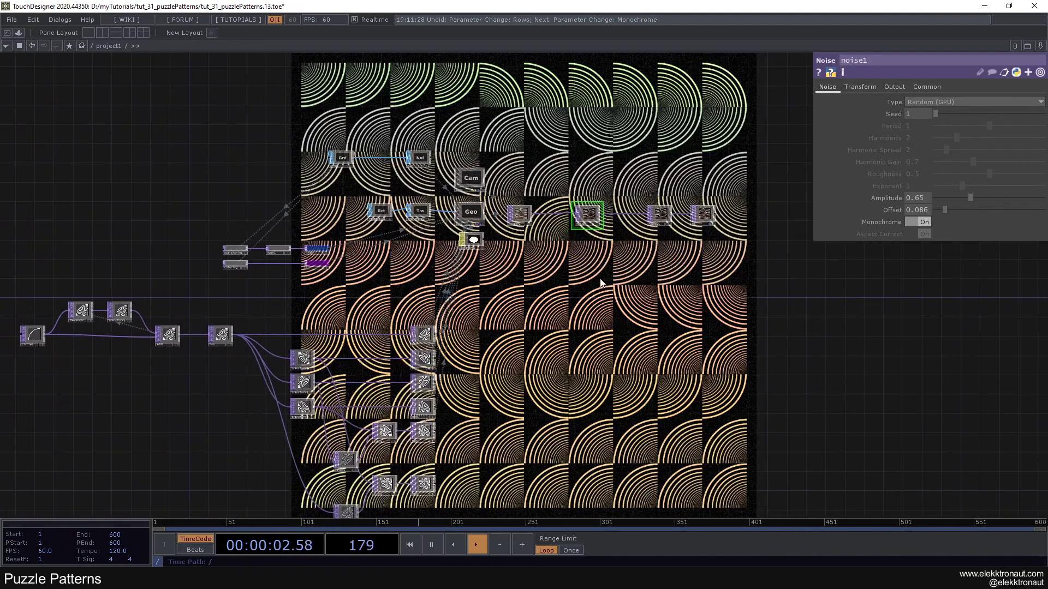
middle_click_drag(526, 289, 646, 249)
left_click_drag(646, 248, 717, 213)
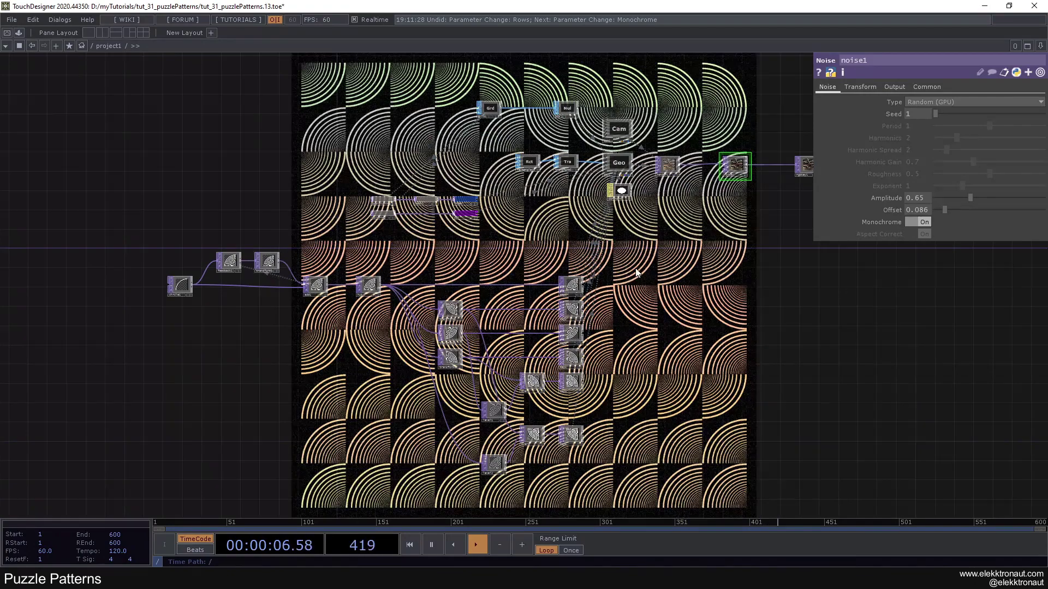
scroll(209, 284, "up", 1)
scroll(209, 284, "up", 2)
Step: Examine the parameters of circle1 and transform1 at the start of the feedback chain
right_click_drag(219, 190, 123, 349)
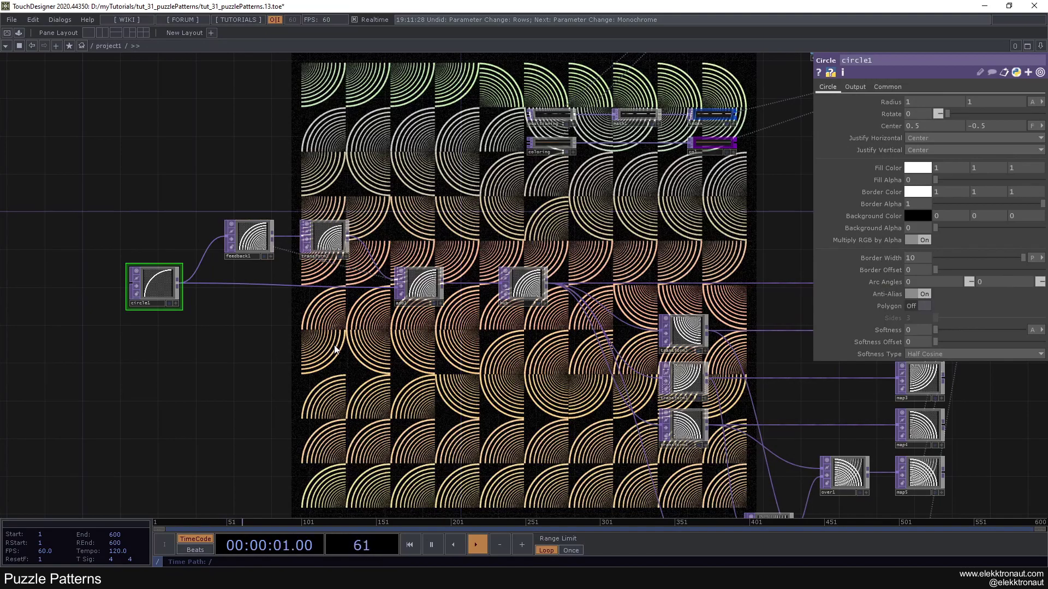
scroll(336, 346, "down", 1)
scroll(407, 314, "up", 1)
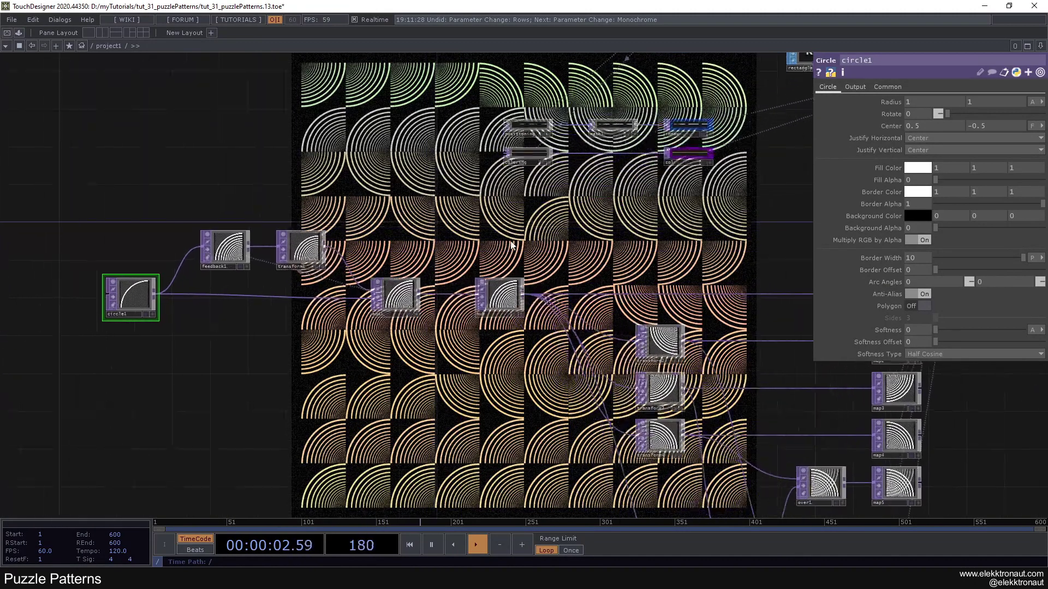
left_click_drag(512, 243, 606, 271)
left_click(403, 274)
left_click_drag(925, 166, 919, 165)
type("5")
key("Return")
scroll(571, 274, "down", 2)
left_click_drag(571, 274, 154, 225)
scroll(547, 271, "down", 3)
left_click_drag(547, 271, 482, 202)
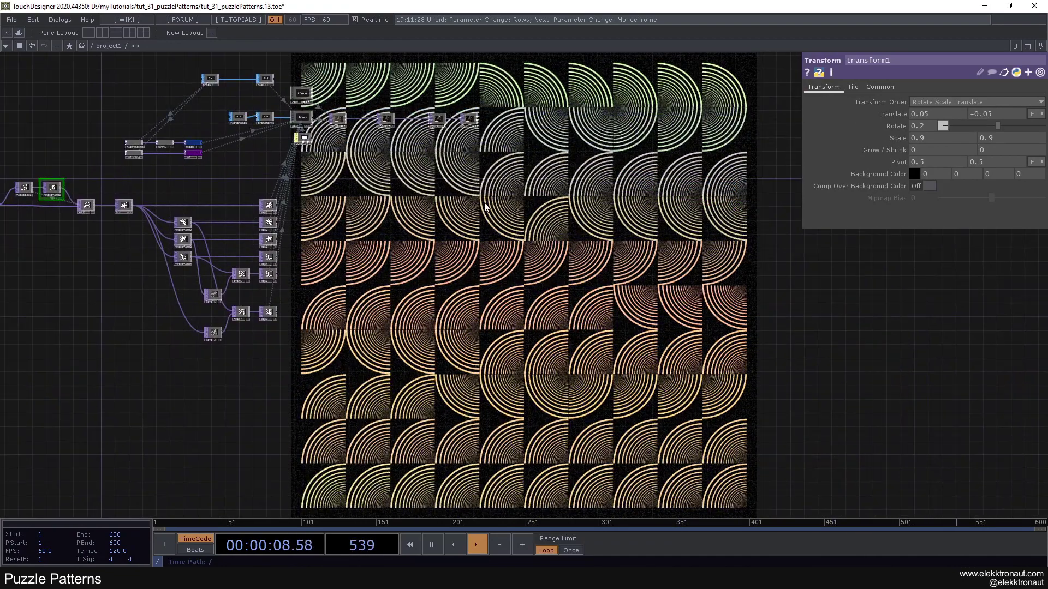